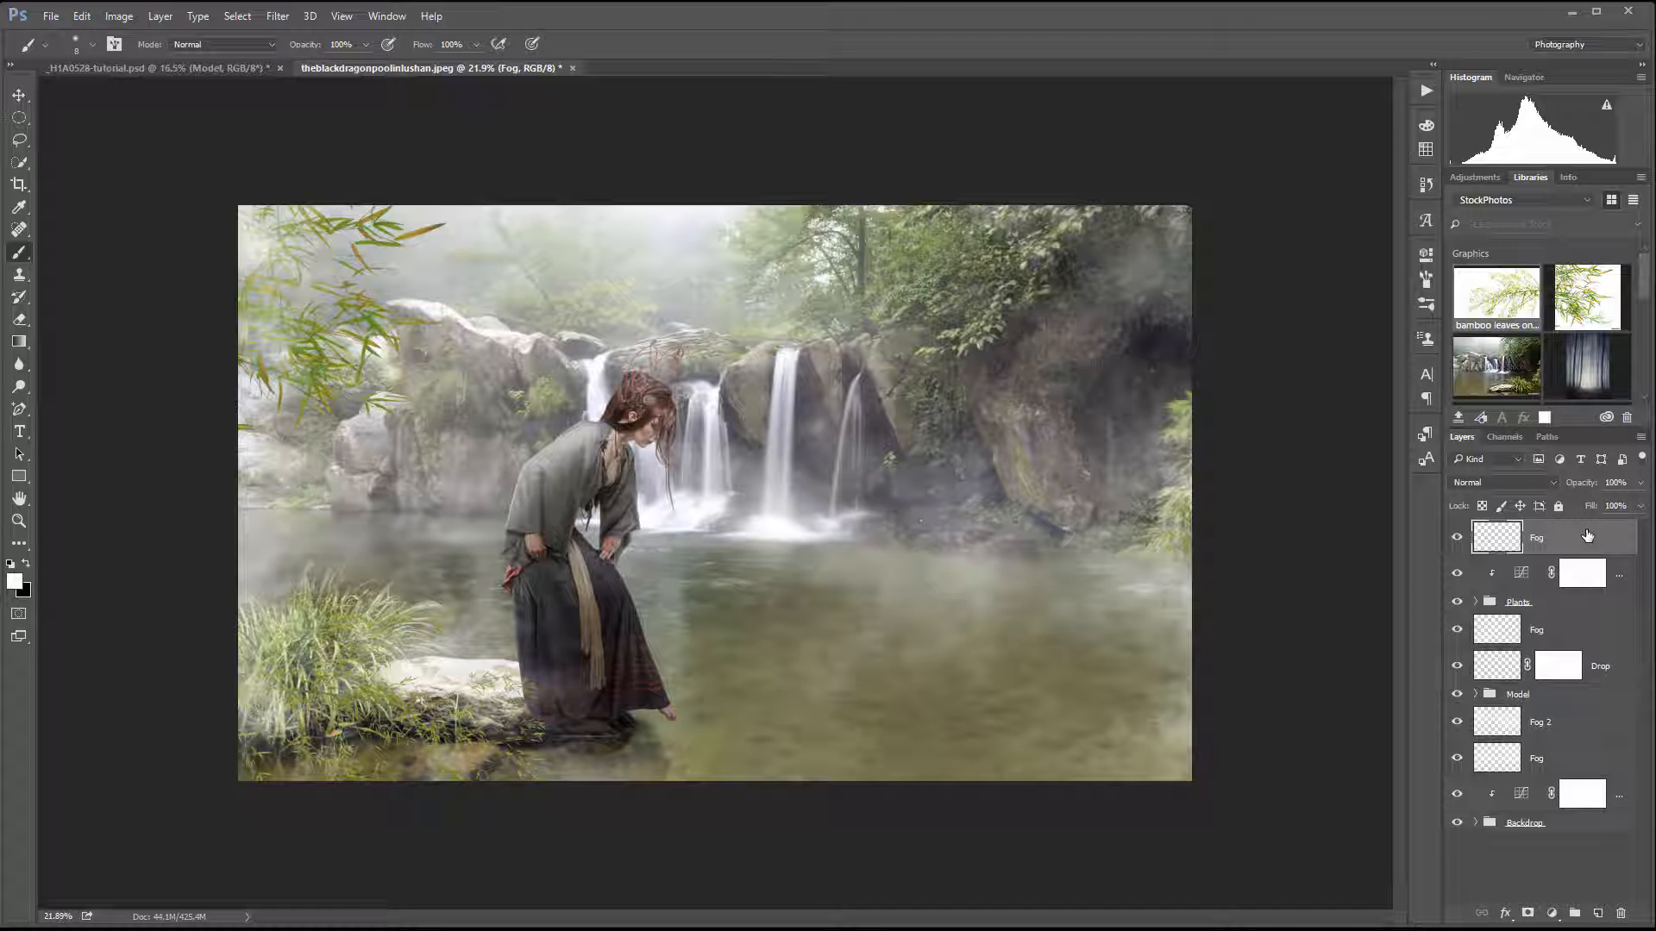
# Step: Stamp all visible layers into a new top layer and apply the Dust & Scratches filter with a small radius and threshold 0
pyautogui.hotkey('ctrl', 'shift', 'alt', 'e')
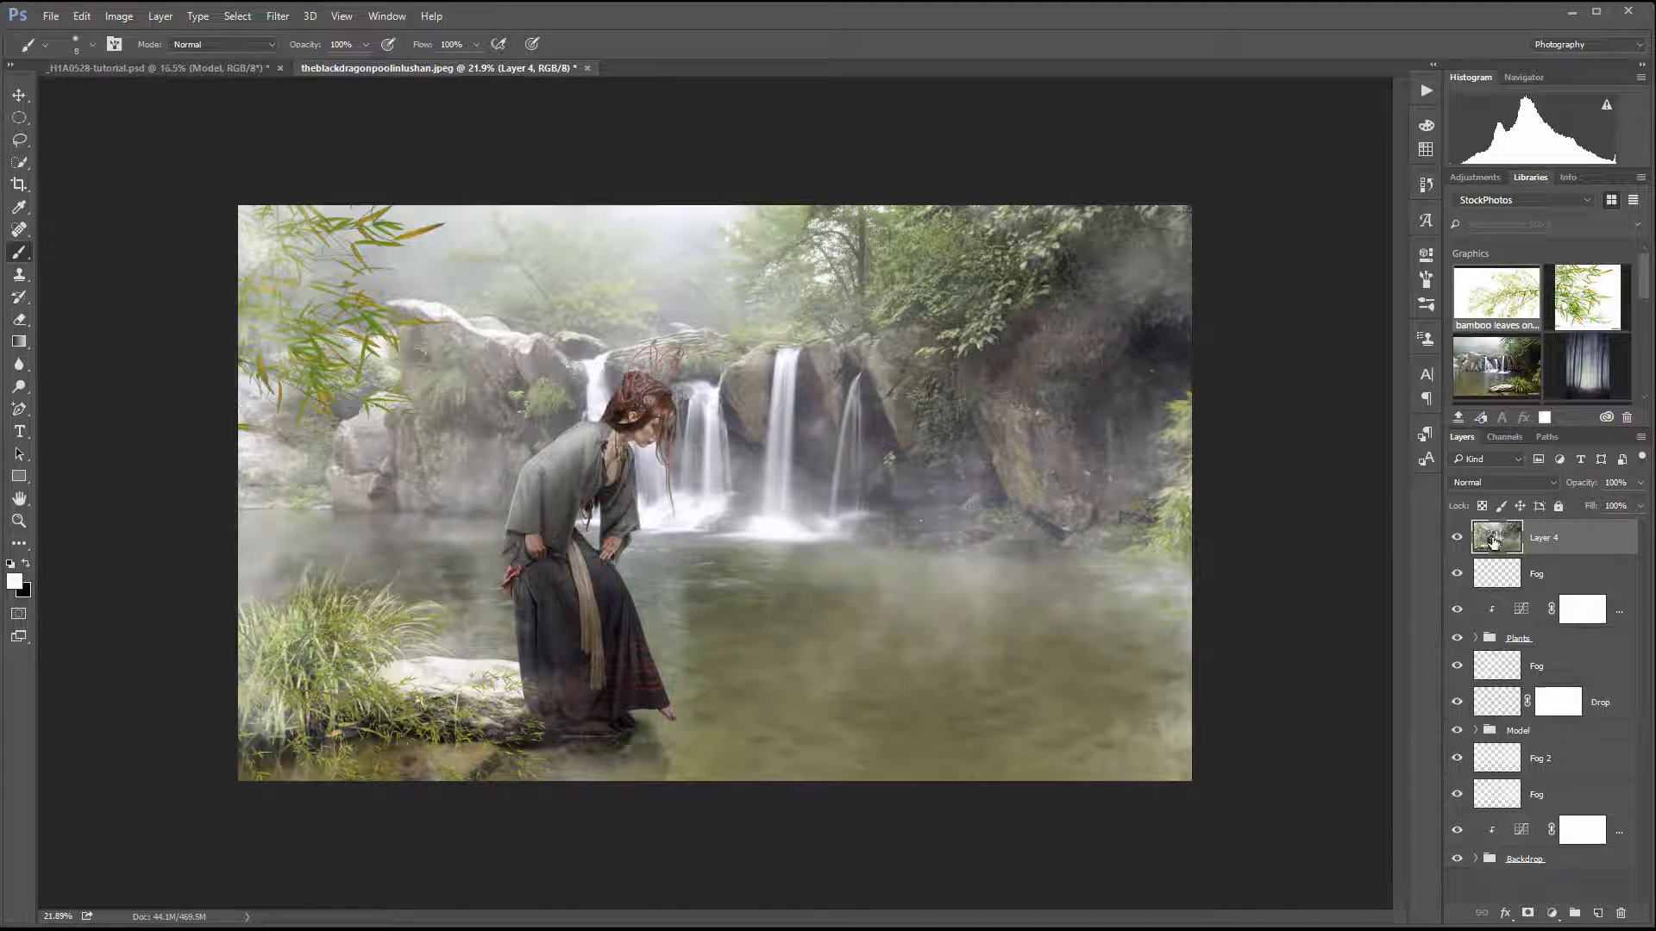
pyautogui.click(293, 19)
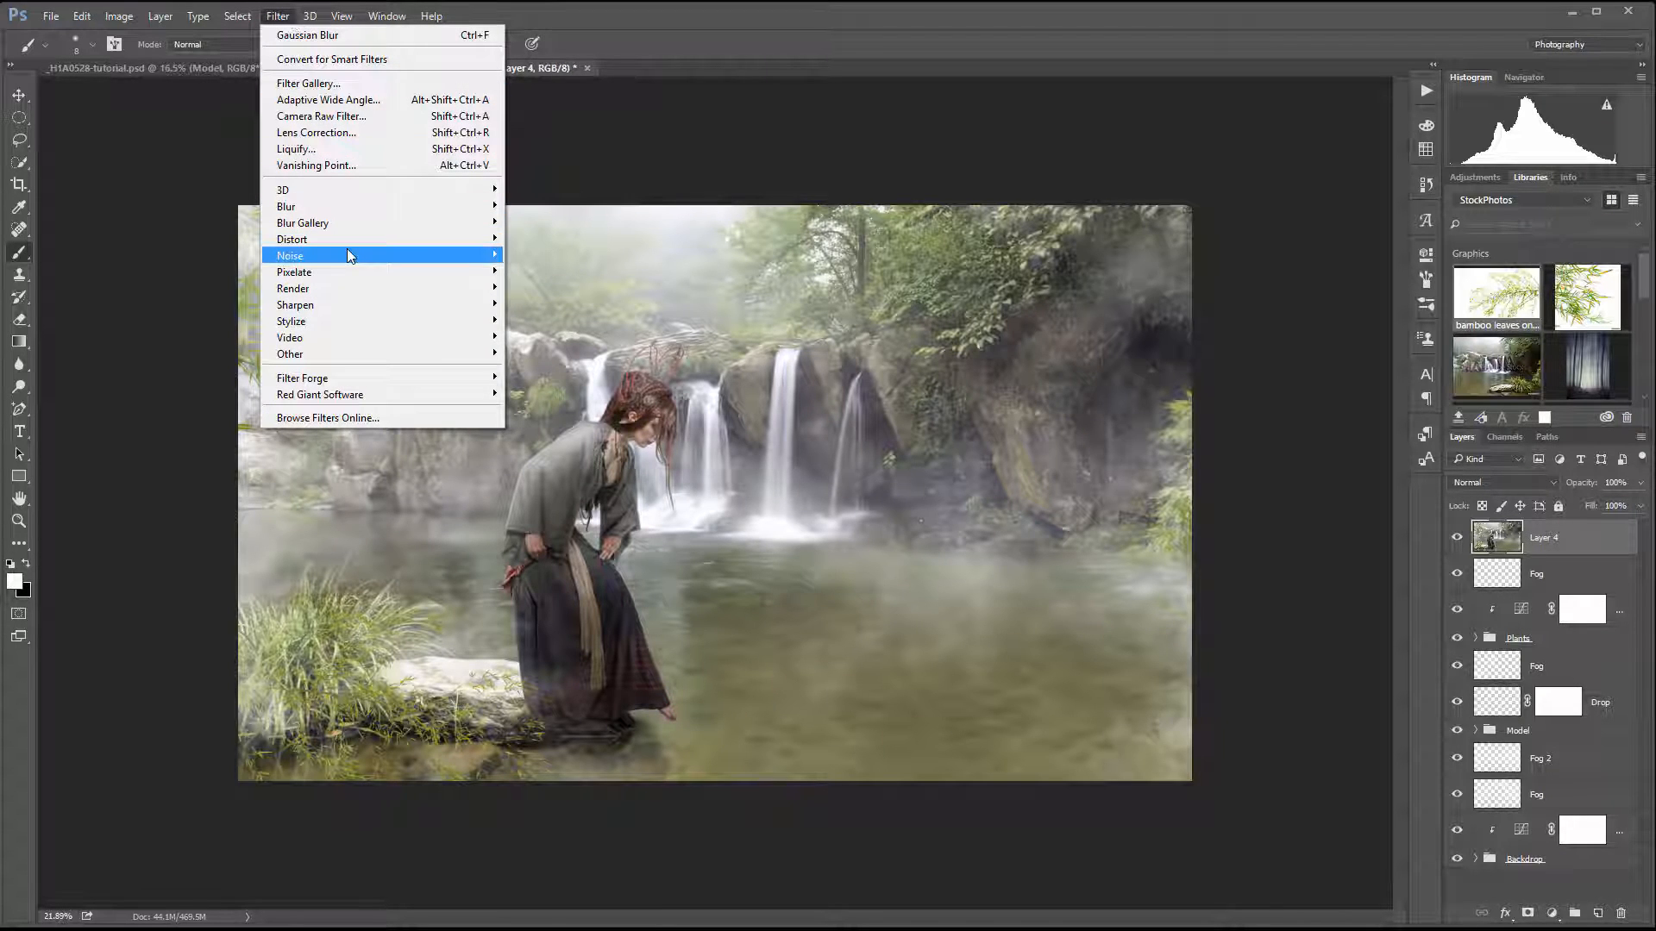
pyautogui.moveTo(351, 255)
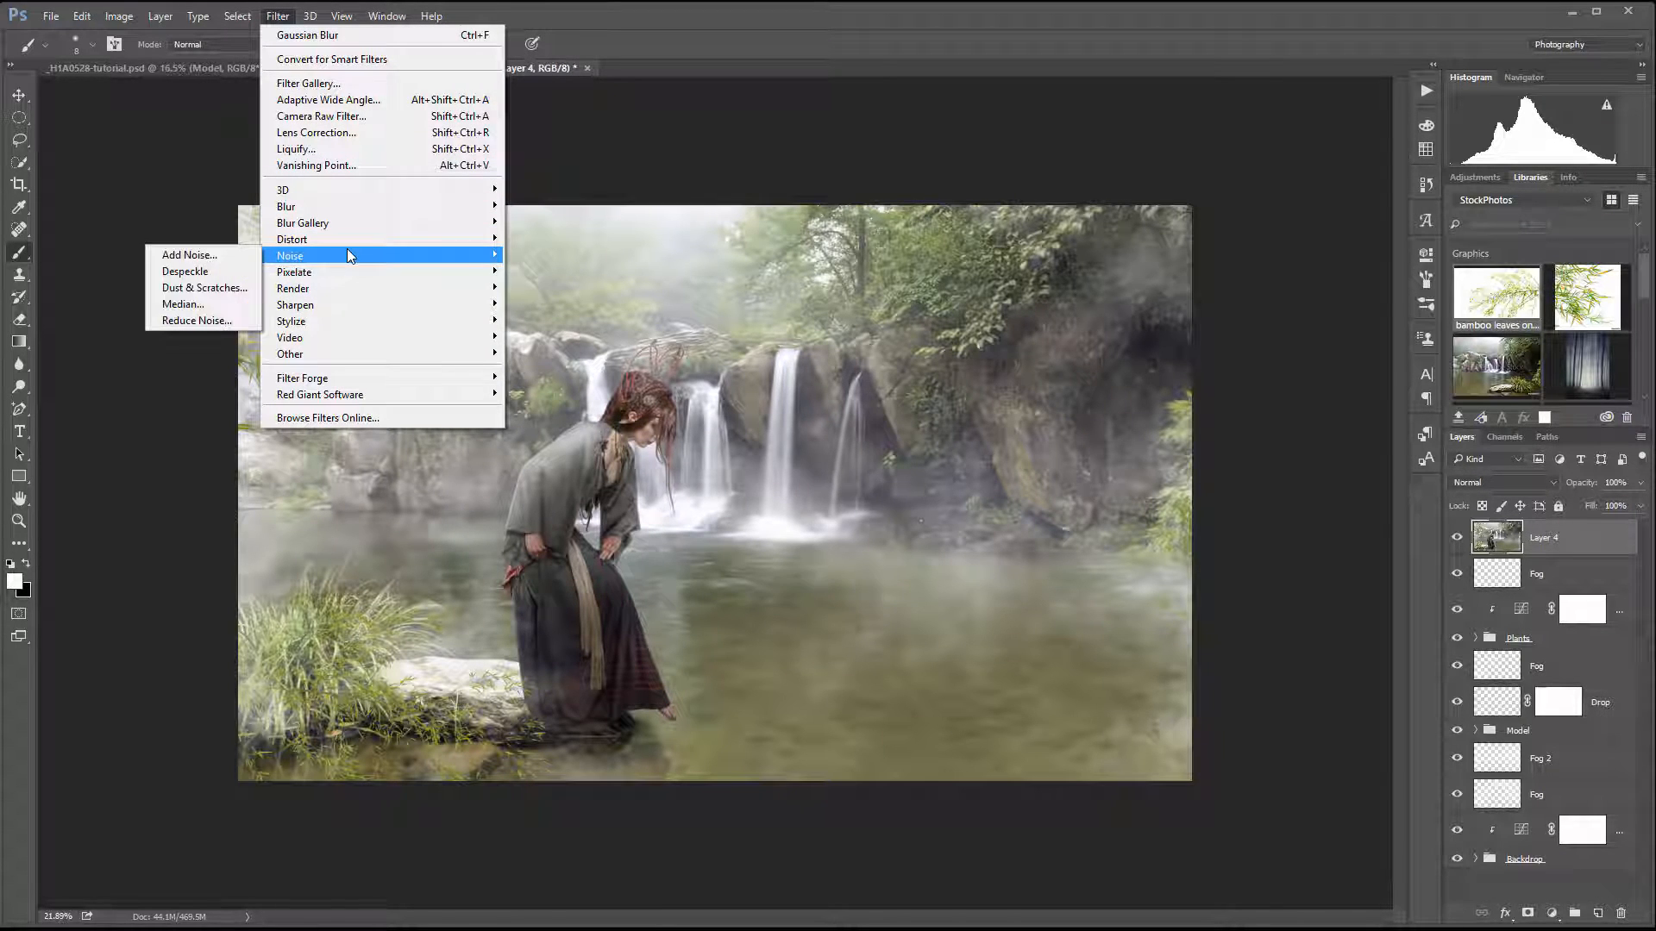
pyautogui.click(218, 291)
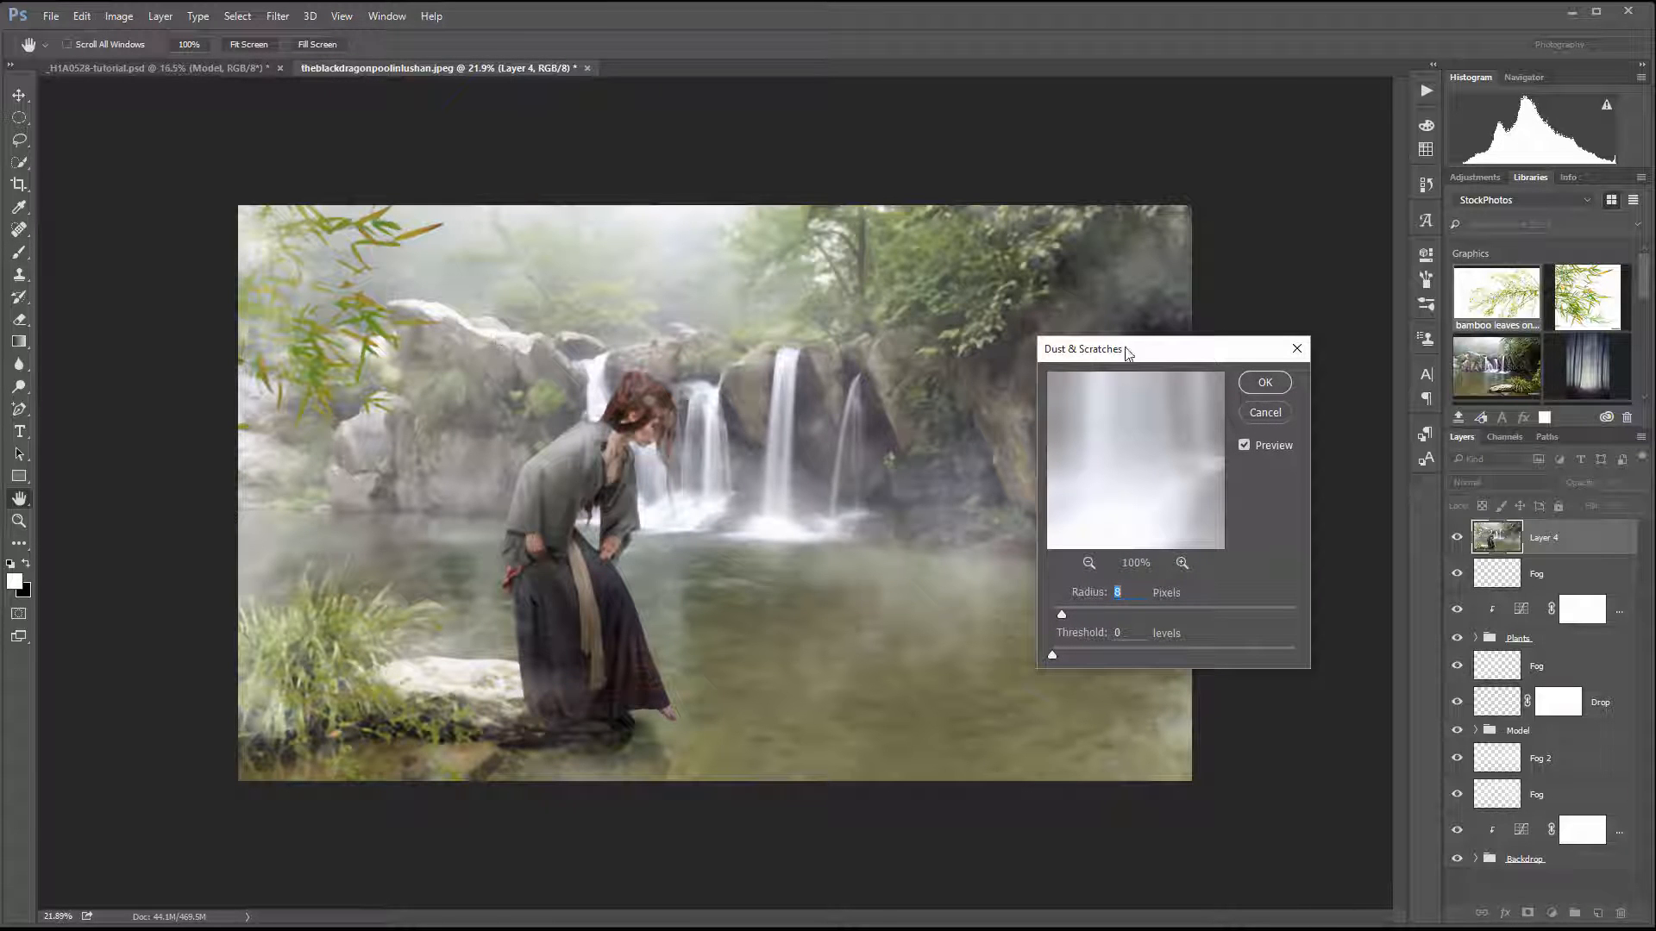
pyautogui.moveTo(1126, 351); pyautogui.dragTo(1124, 275)
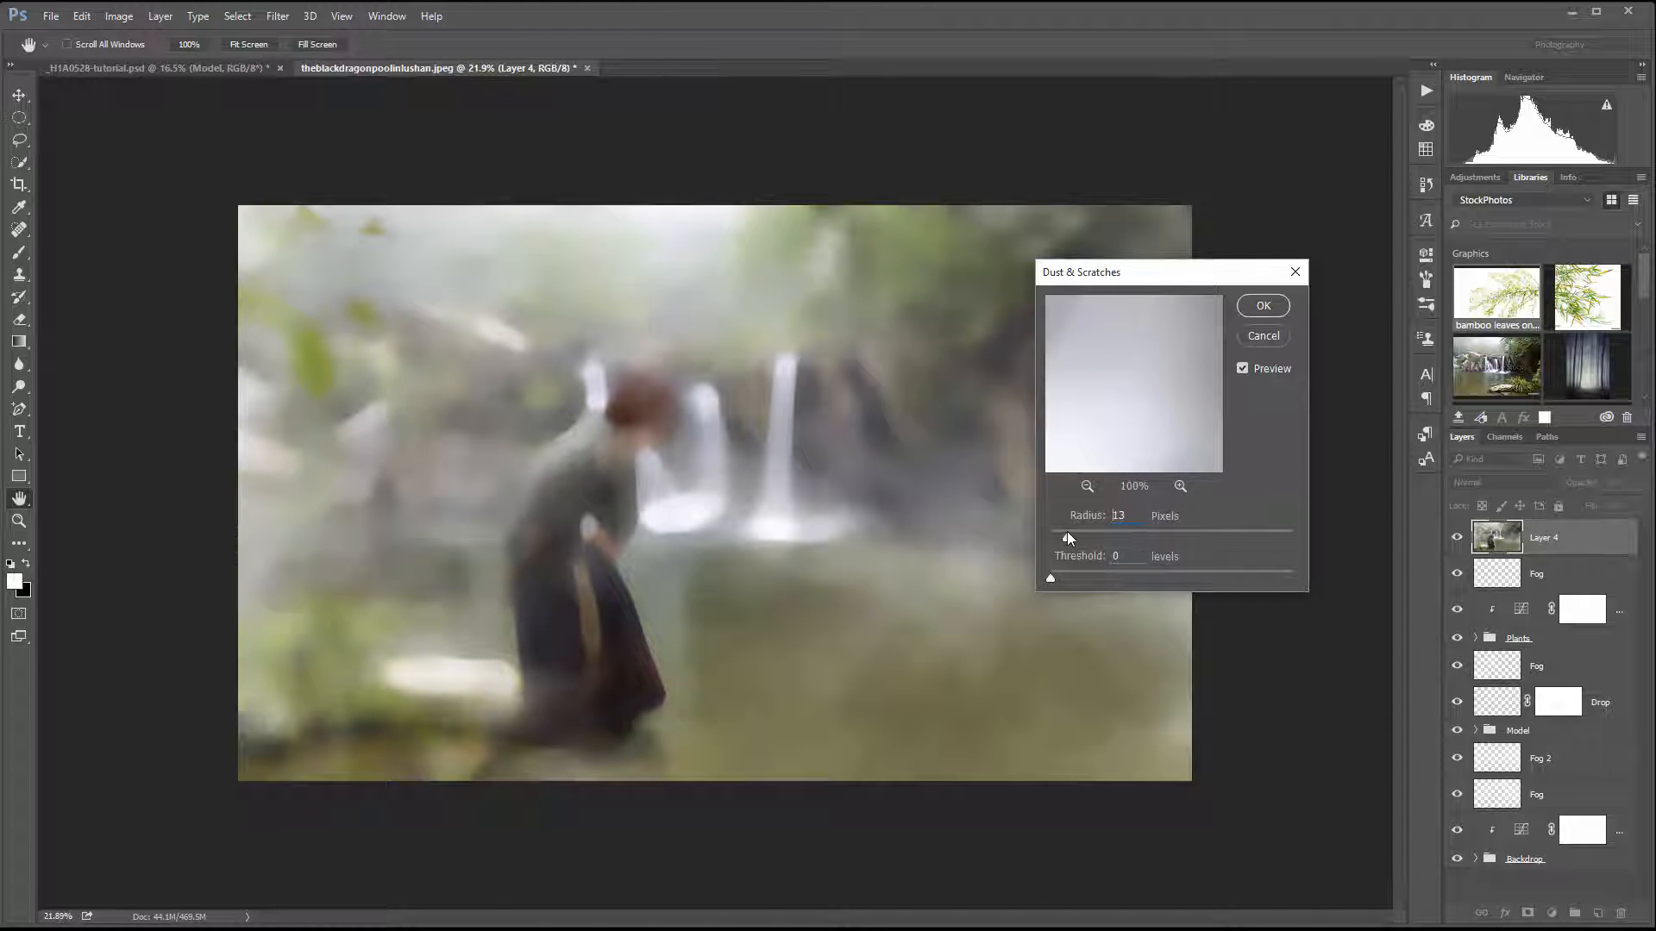
pyautogui.moveTo(1068, 531); pyautogui.dragTo(1061, 536)
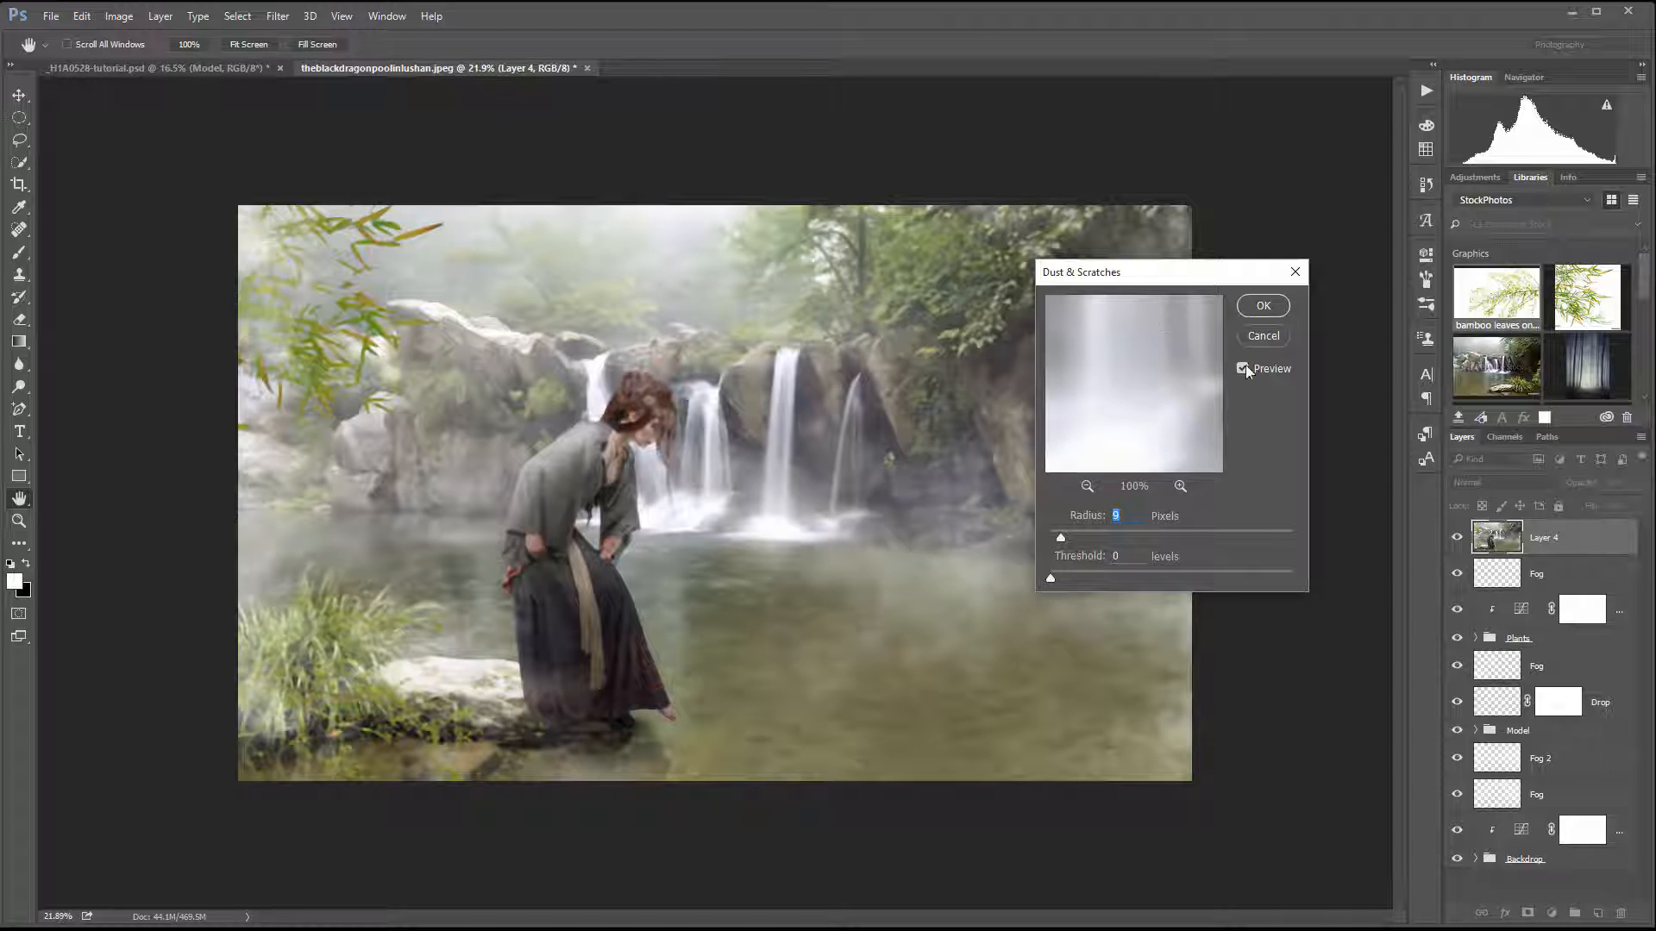
pyautogui.click(1265, 306)
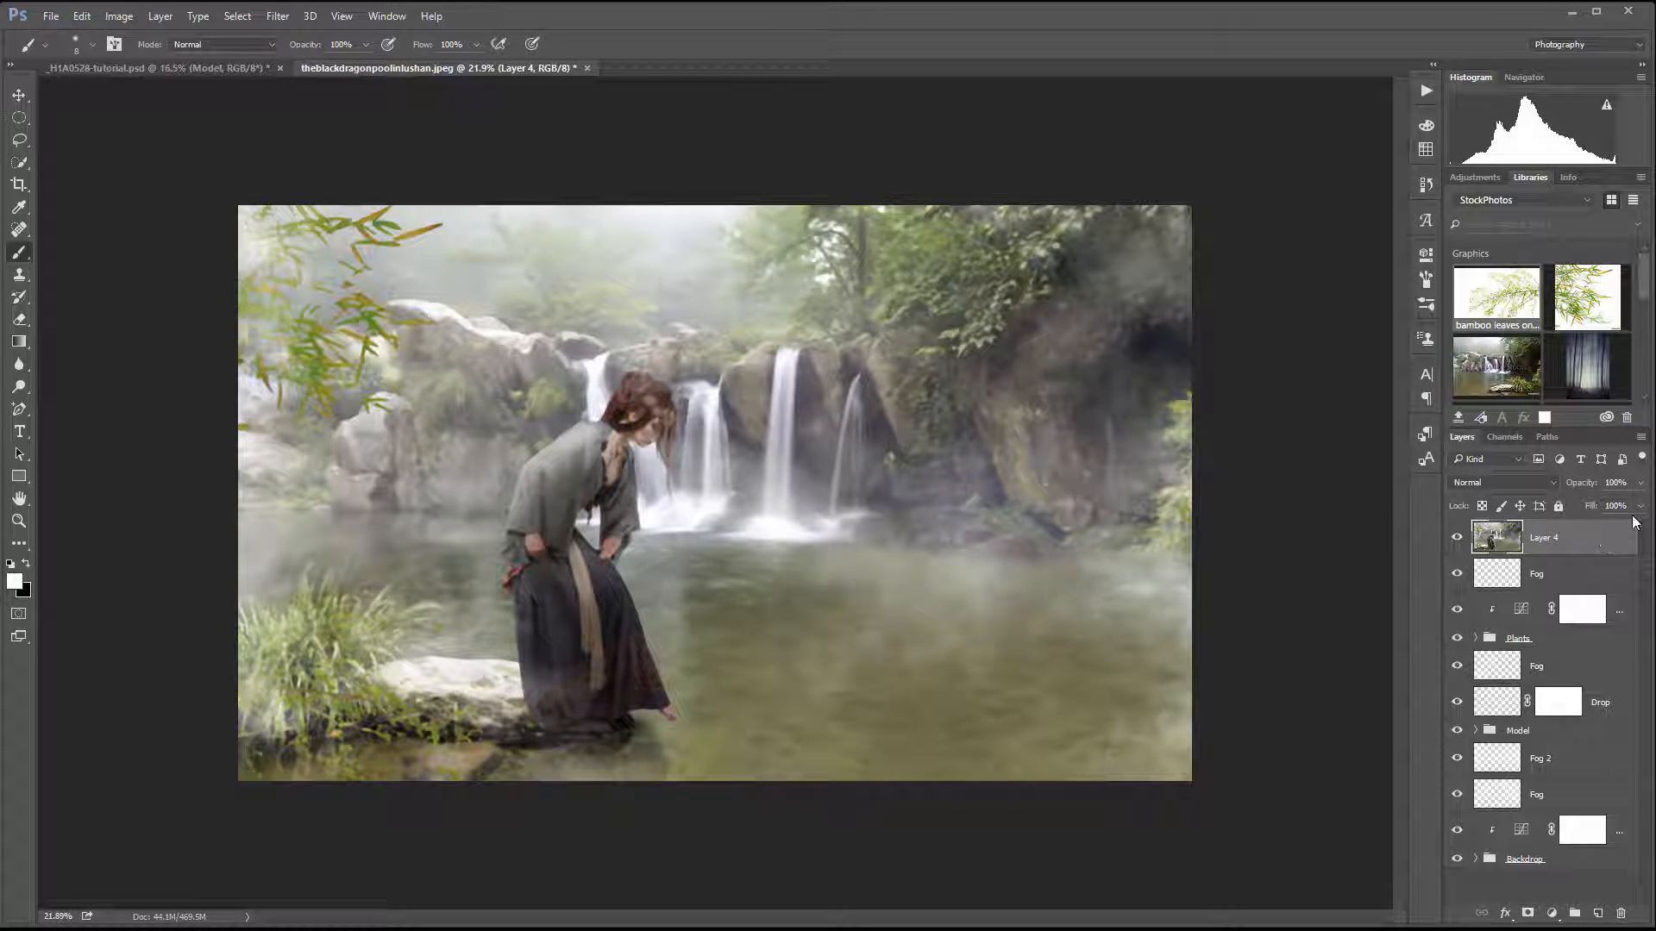
# Step: Reduce the filtered layer's opacity to 63% and add a white layer mask to it
pyautogui.click(1641, 486)
pyautogui.moveTo(1641, 507); pyautogui.dragTo(1624, 508)
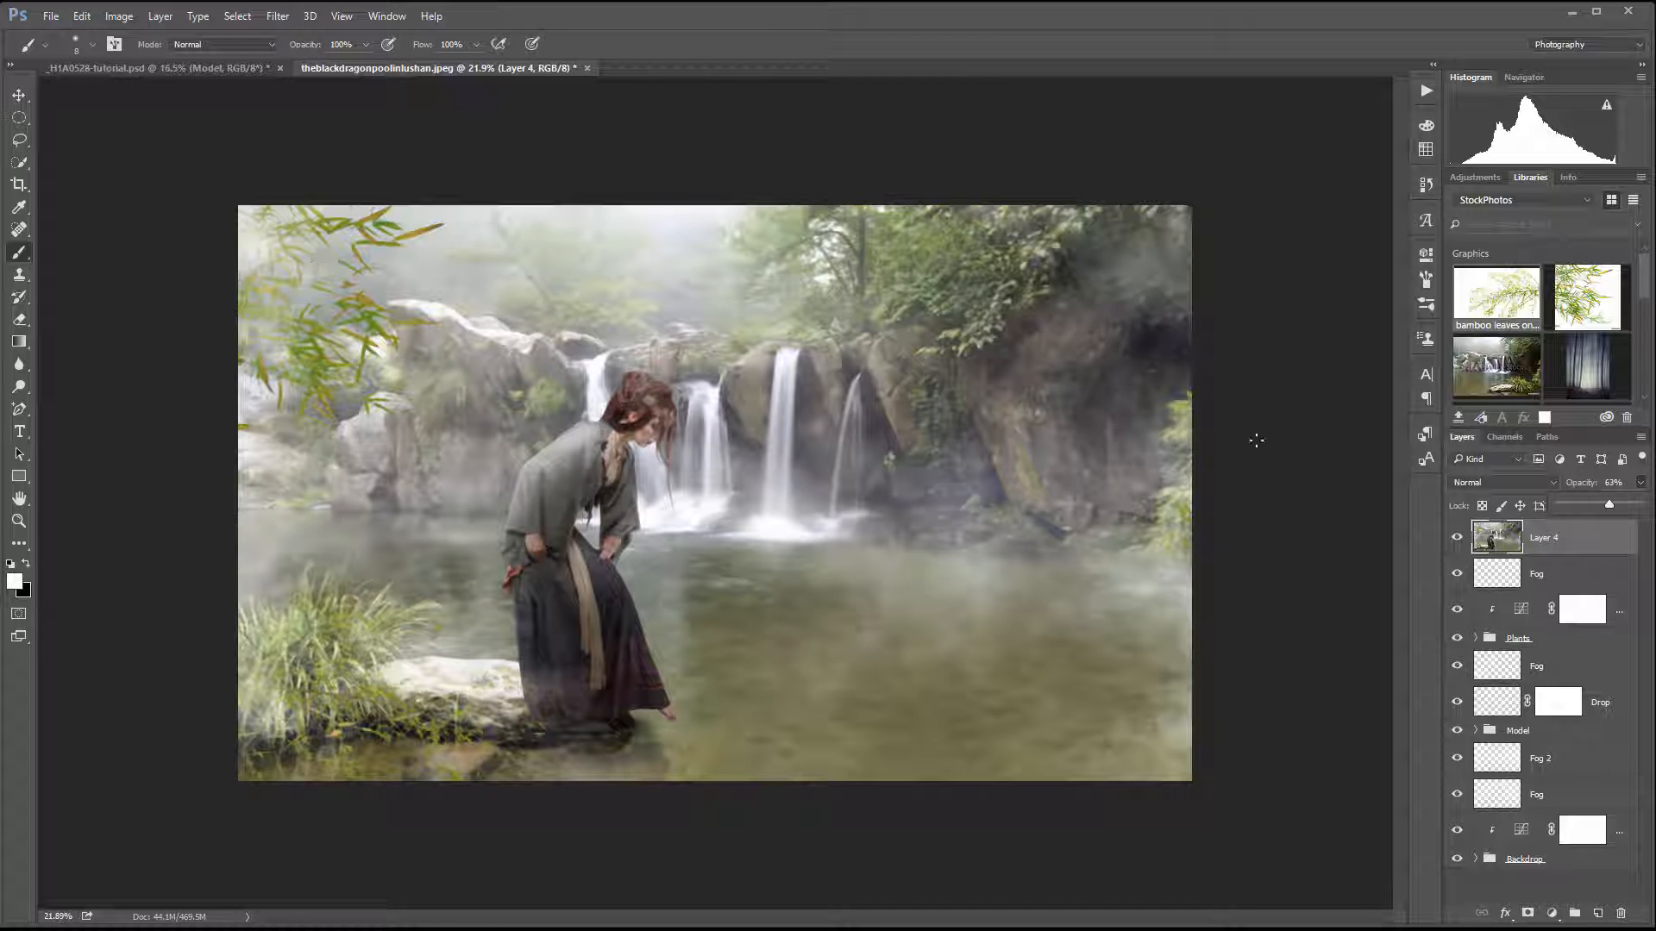
pyautogui.click(1528, 913)
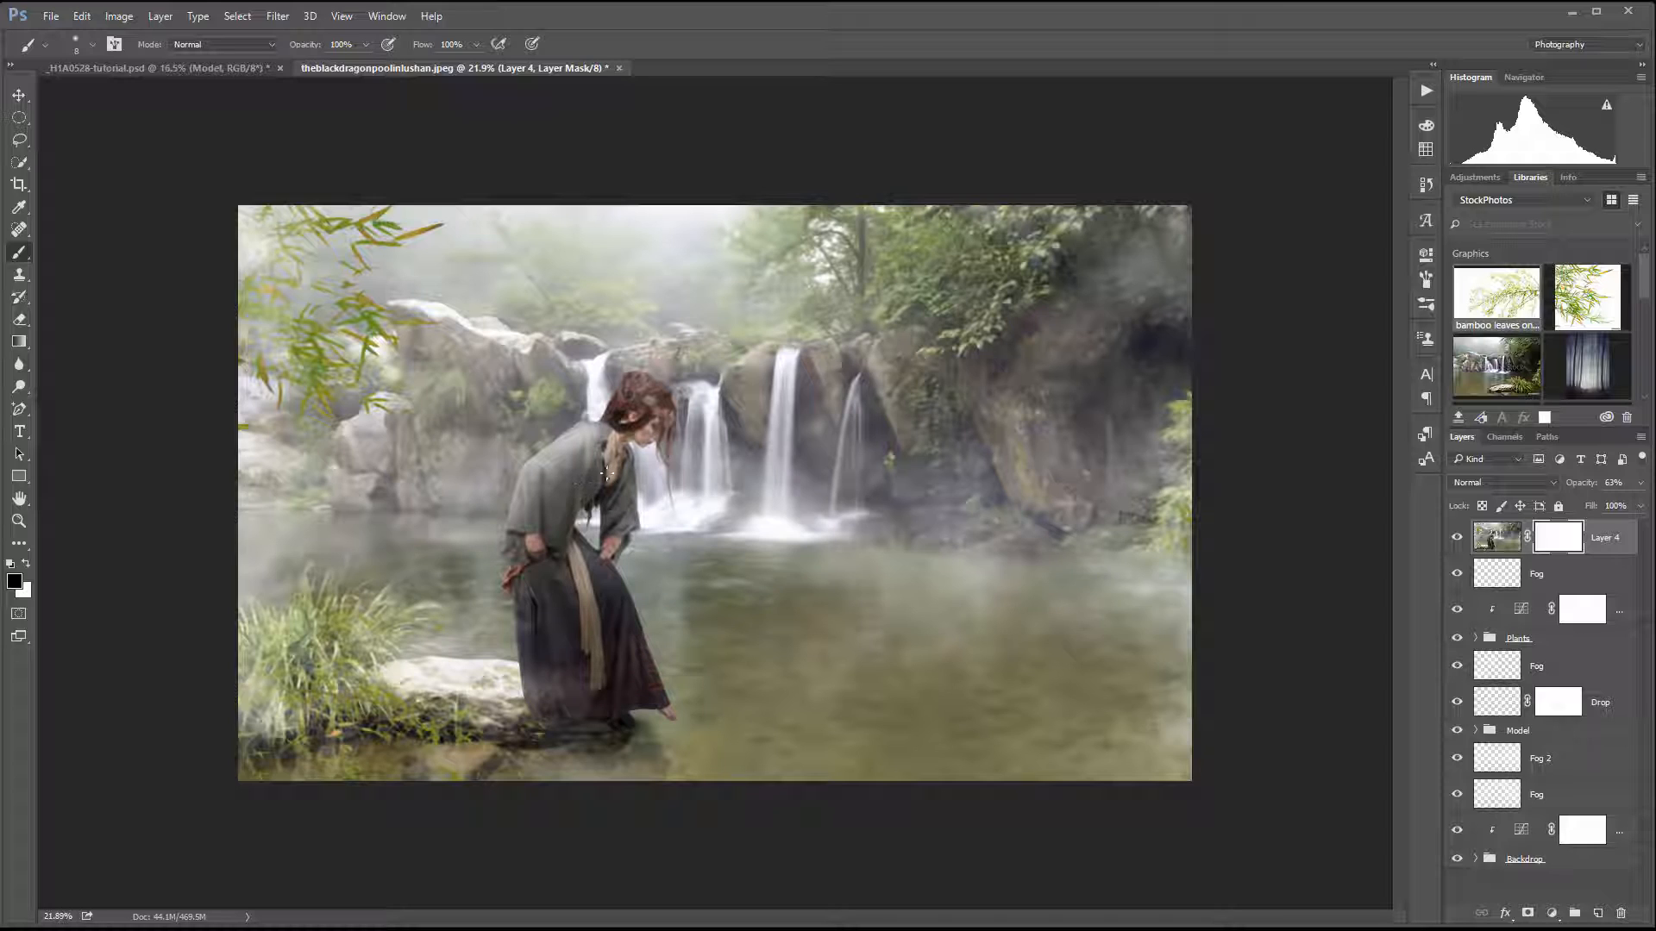
# Step: Paint black on the filtered layer's mask over the woman with an enlarged soft brush at 10% opacity
pyautogui.press(']')
pyautogui.press(']')
pyautogui.press(']')
pyautogui.press(']')
pyautogui.press(']')
pyautogui.press(']')
pyautogui.press(']')
pyautogui.press(']')
pyautogui.press(']')
pyautogui.press(']')
pyautogui.press(']')
pyautogui.press(']')
pyautogui.press(']')
pyautogui.press(']')
pyautogui.press('1')
pyautogui.moveTo(641, 419)
pyautogui.mouseDown()
pyautogui.moveTo(676, 409)
pyautogui.moveTo(681, 428)
pyautogui.moveTo(643, 444)
pyautogui.moveTo(637, 473)
pyautogui.moveTo(527, 509)
pyautogui.moveTo(627, 441)
pyautogui.moveTo(584, 473)
pyautogui.moveTo(582, 567)
pyautogui.moveTo(526, 648)
pyautogui.moveTo(722, 693)
pyautogui.moveTo(696, 679)
pyautogui.moveTo(675, 695)
pyautogui.moveTo(659, 755)
pyautogui.moveTo(689, 707)
pyautogui.mouseUp()
pyautogui.moveTo(596, 343)
pyautogui.mouseDown()
pyautogui.moveTo(665, 310)
pyautogui.moveTo(803, 396)
pyautogui.moveTo(693, 450)
pyautogui.mouseUp()
# Step: Enlarge the brush to 1700 px and softly mask the filter effect around the woman, waterfalls and central water
pyautogui.press(']')
pyautogui.press(']')
pyautogui.press(']')
pyautogui.press(']')
pyautogui.press(']')
pyautogui.press(']')
pyautogui.press(']')
pyautogui.press(']')
pyautogui.press(']')
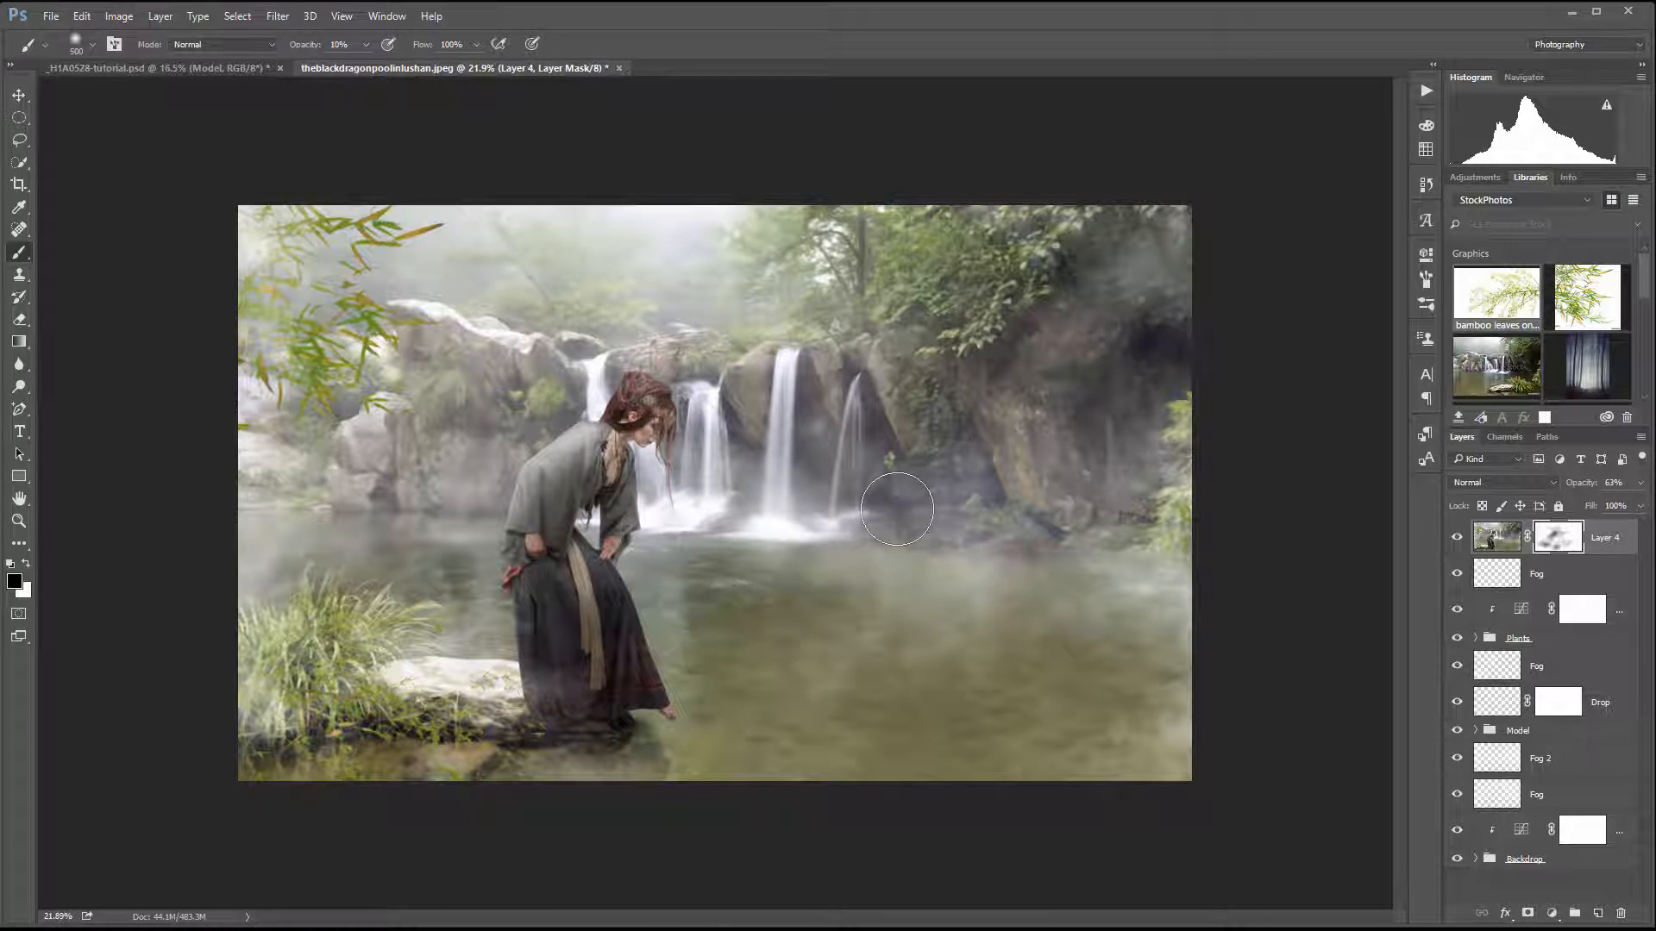
pyautogui.press(']')
pyautogui.press(']')
pyautogui.press(']')
pyautogui.press(']')
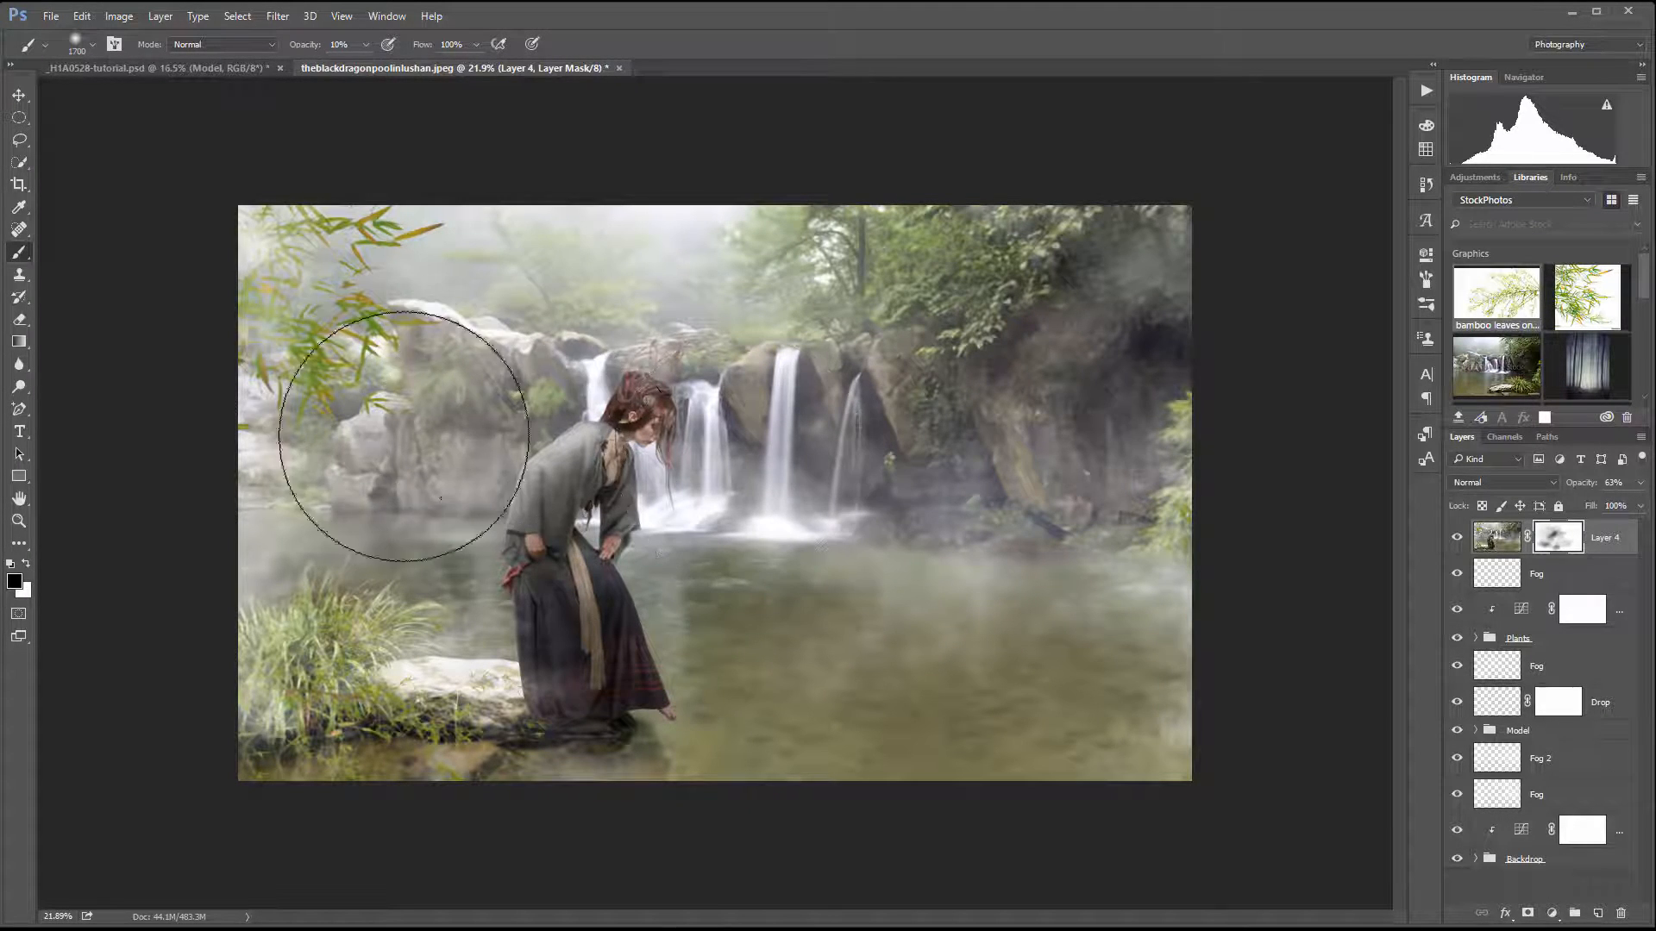
pyautogui.moveTo(856, 451)
pyautogui.mouseDown()
pyautogui.moveTo(970, 415)
pyautogui.moveTo(658, 328)
pyautogui.moveTo(560, 387)
pyautogui.moveTo(906, 449)
pyautogui.moveTo(917, 560)
pyautogui.moveTo(1015, 535)
pyautogui.mouseUp()
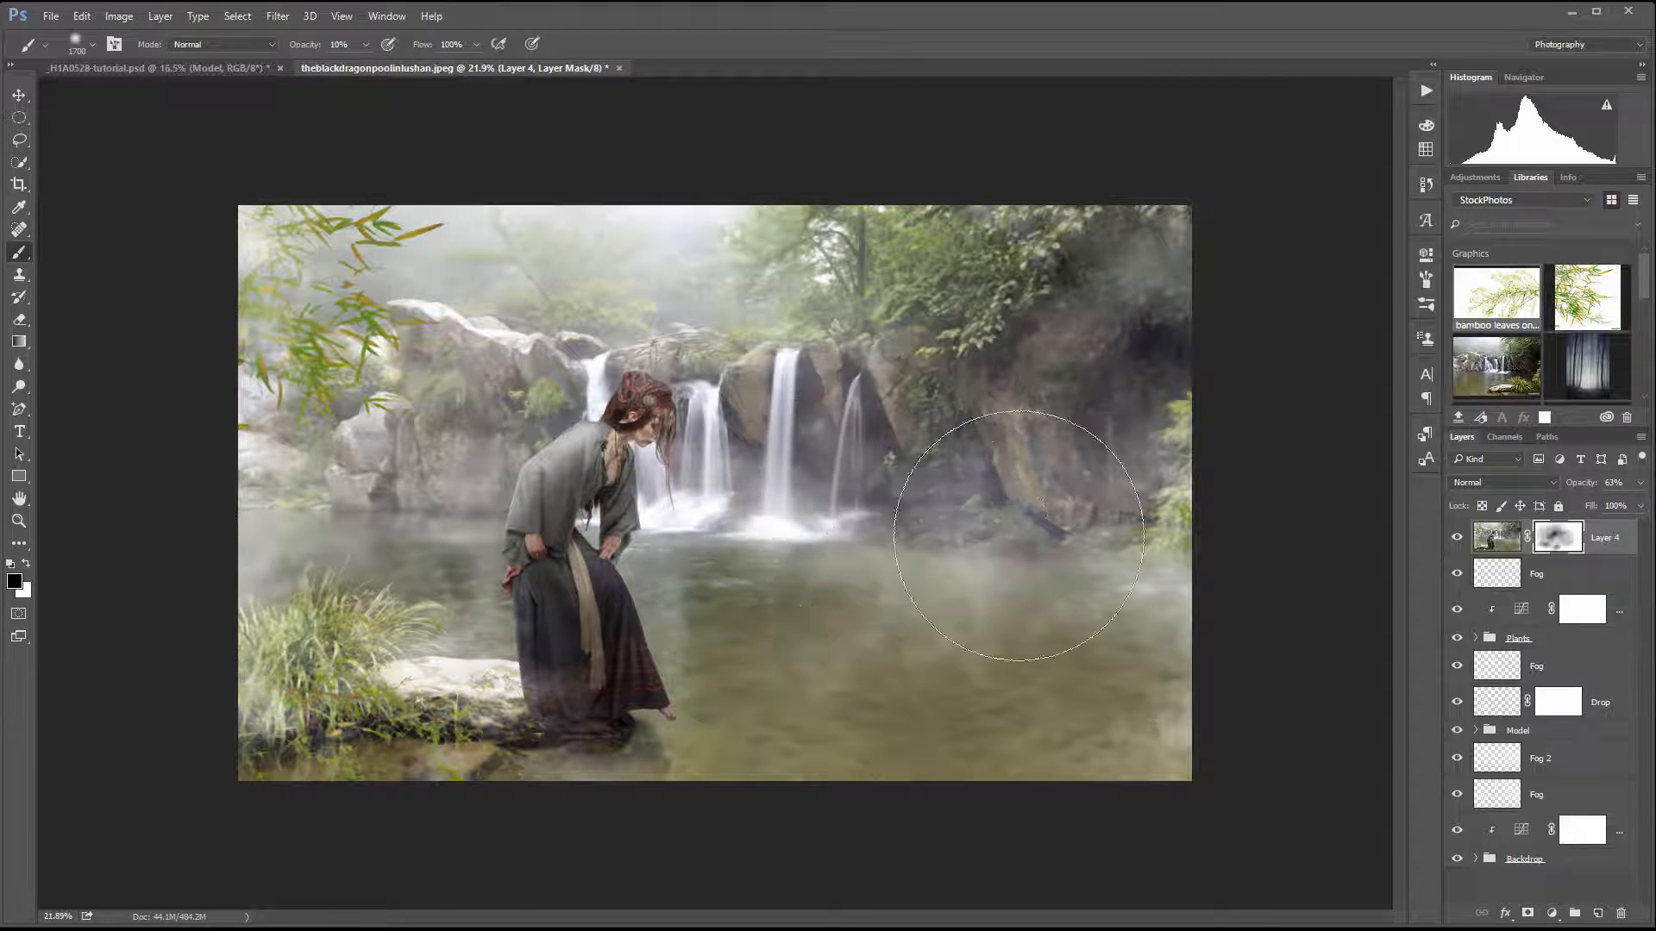
pyautogui.moveTo(457, 617); pyautogui.dragTo(401, 595)
pyautogui.moveTo(767, 597)
pyautogui.mouseDown()
pyautogui.moveTo(902, 481)
pyautogui.moveTo(889, 396)
pyautogui.moveTo(656, 478)
pyautogui.moveTo(669, 454)
pyautogui.moveTo(583, 475)
pyautogui.moveTo(642, 462)
pyautogui.moveTo(615, 438)
pyautogui.moveTo(475, 547)
pyautogui.moveTo(694, 510)
pyautogui.moveTo(691, 401)
pyautogui.mouseUp()
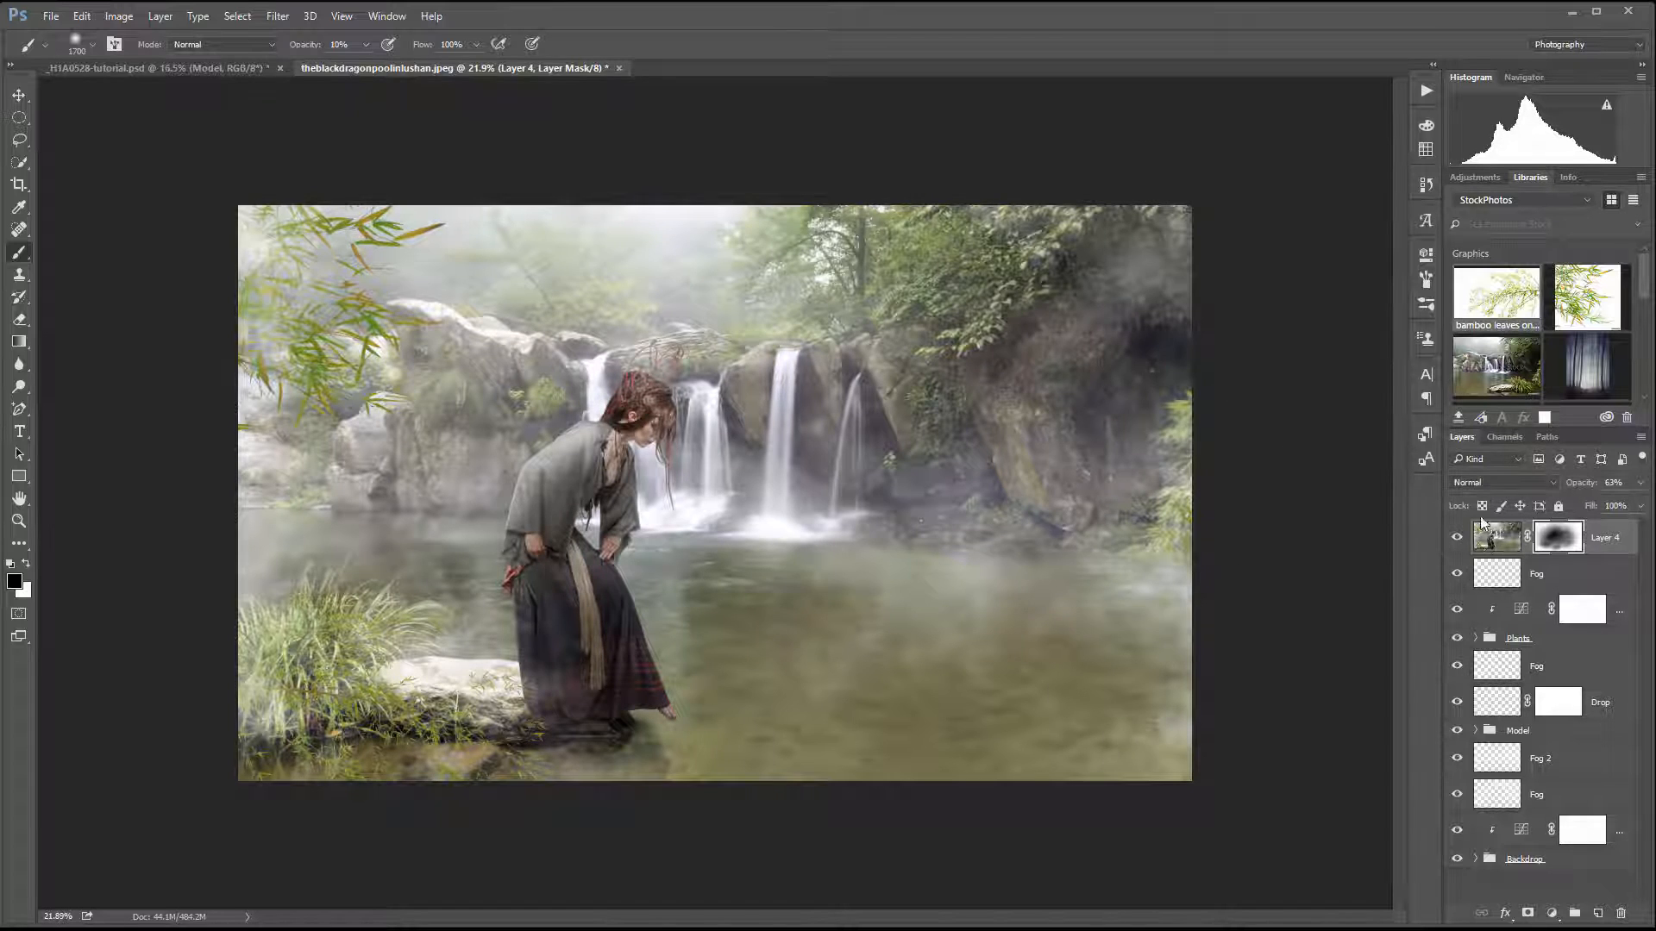
# Step: Compare the image with and without the masked Dust & Scratches layer
pyautogui.click(1456, 539)
pyautogui.click(1458, 541)
pyautogui.click(1458, 541)
pyautogui.click(1459, 541)
pyautogui.click(1458, 540)
pyautogui.click(1457, 540)
pyautogui.click(1457, 539)
# Step: Add a Curves adjustment layer above the filtered layer and set its blend mode to Color
pyautogui.click(1552, 914)
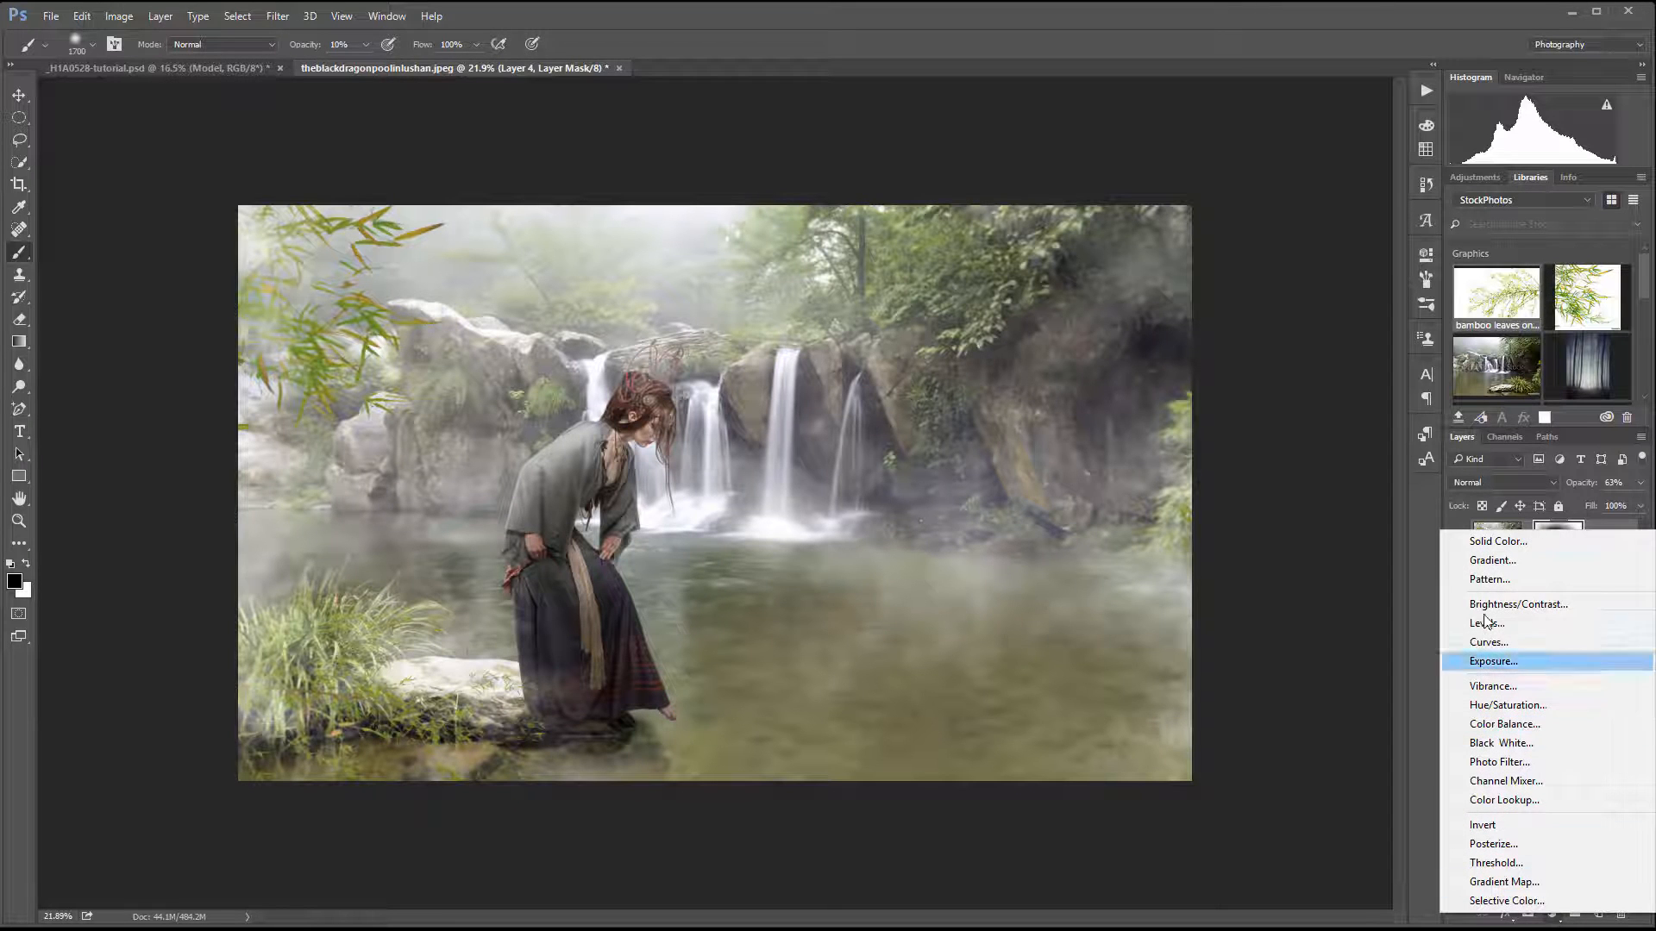
pyautogui.click(1506, 648)
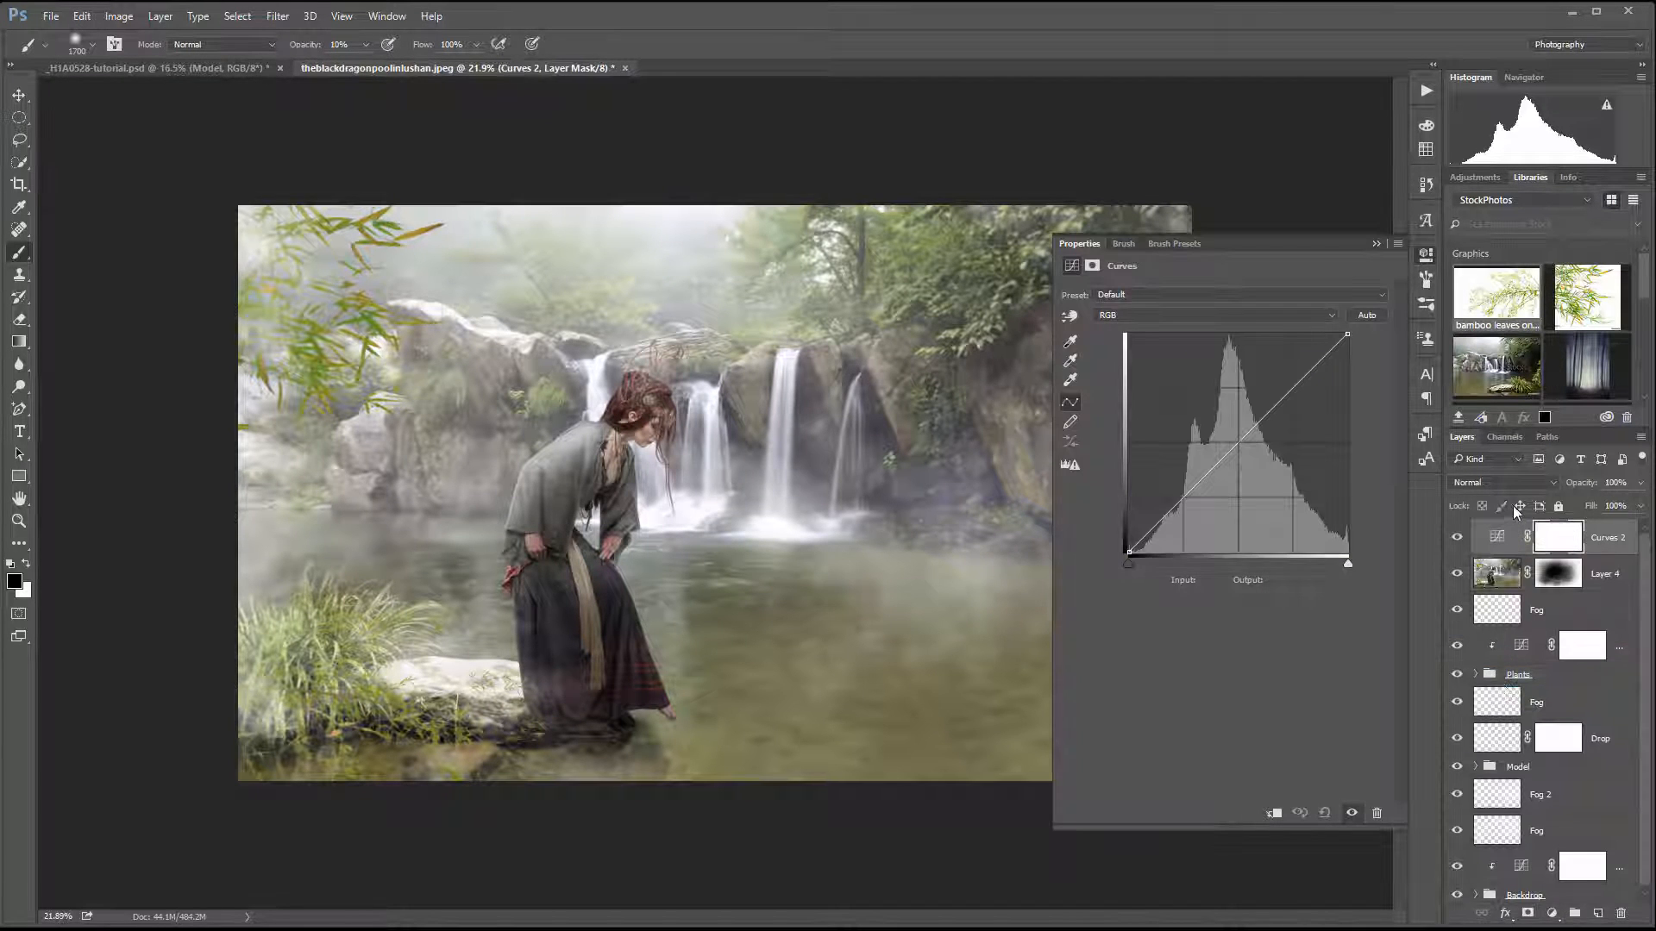
pyautogui.click(1518, 483)
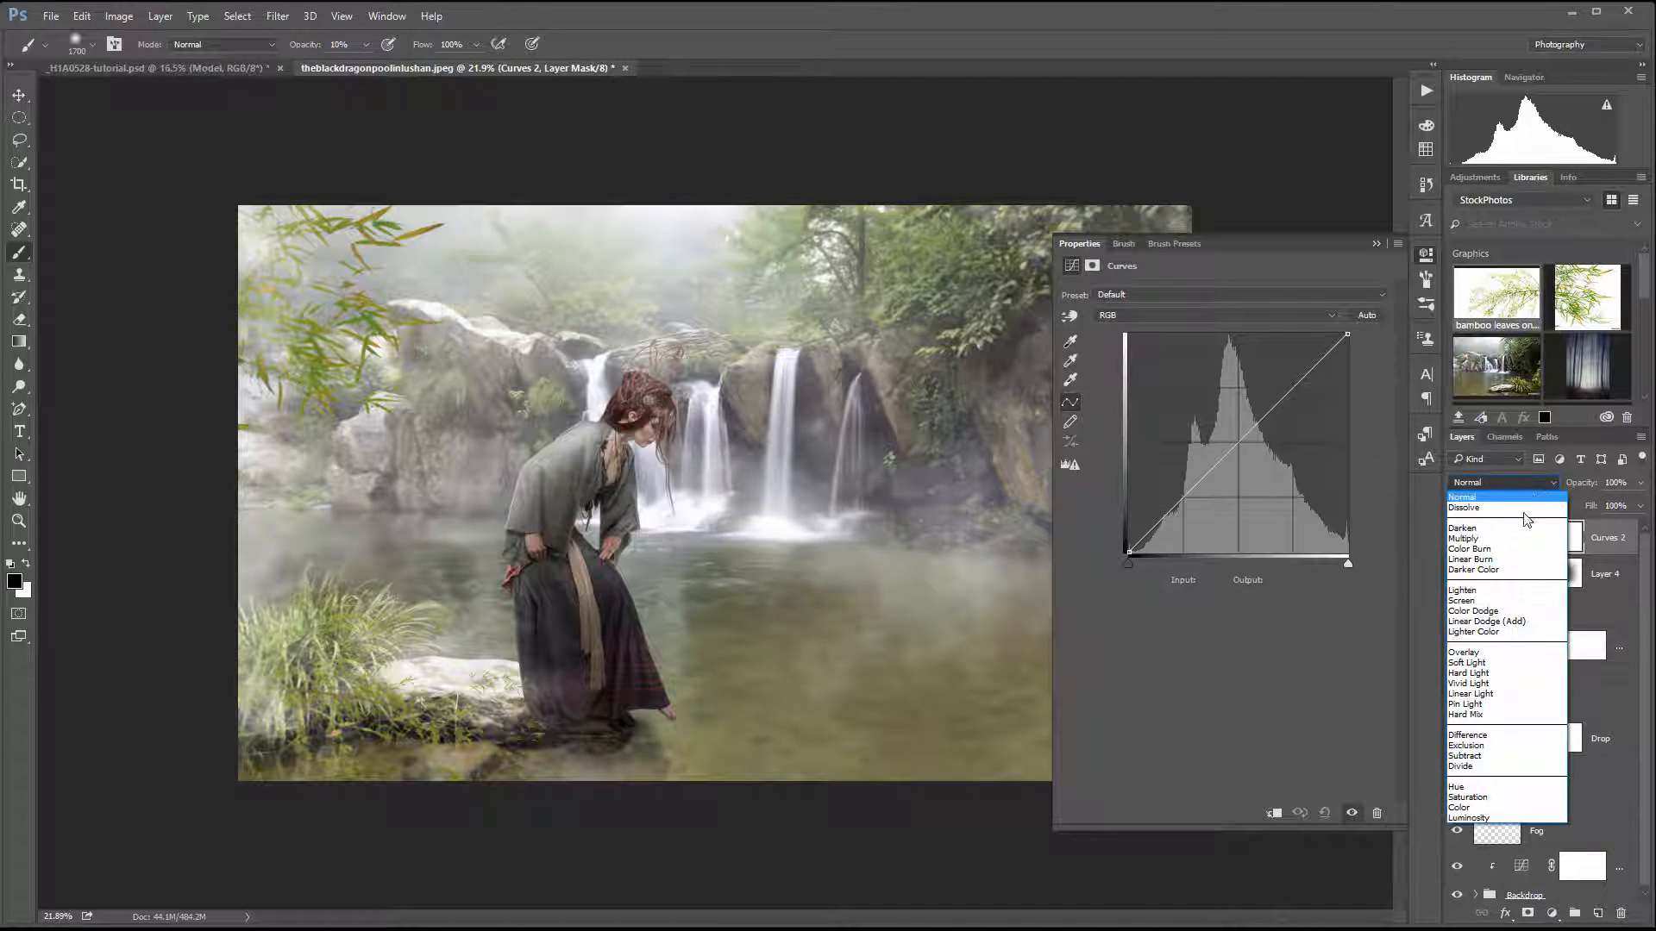
pyautogui.click(1500, 807)
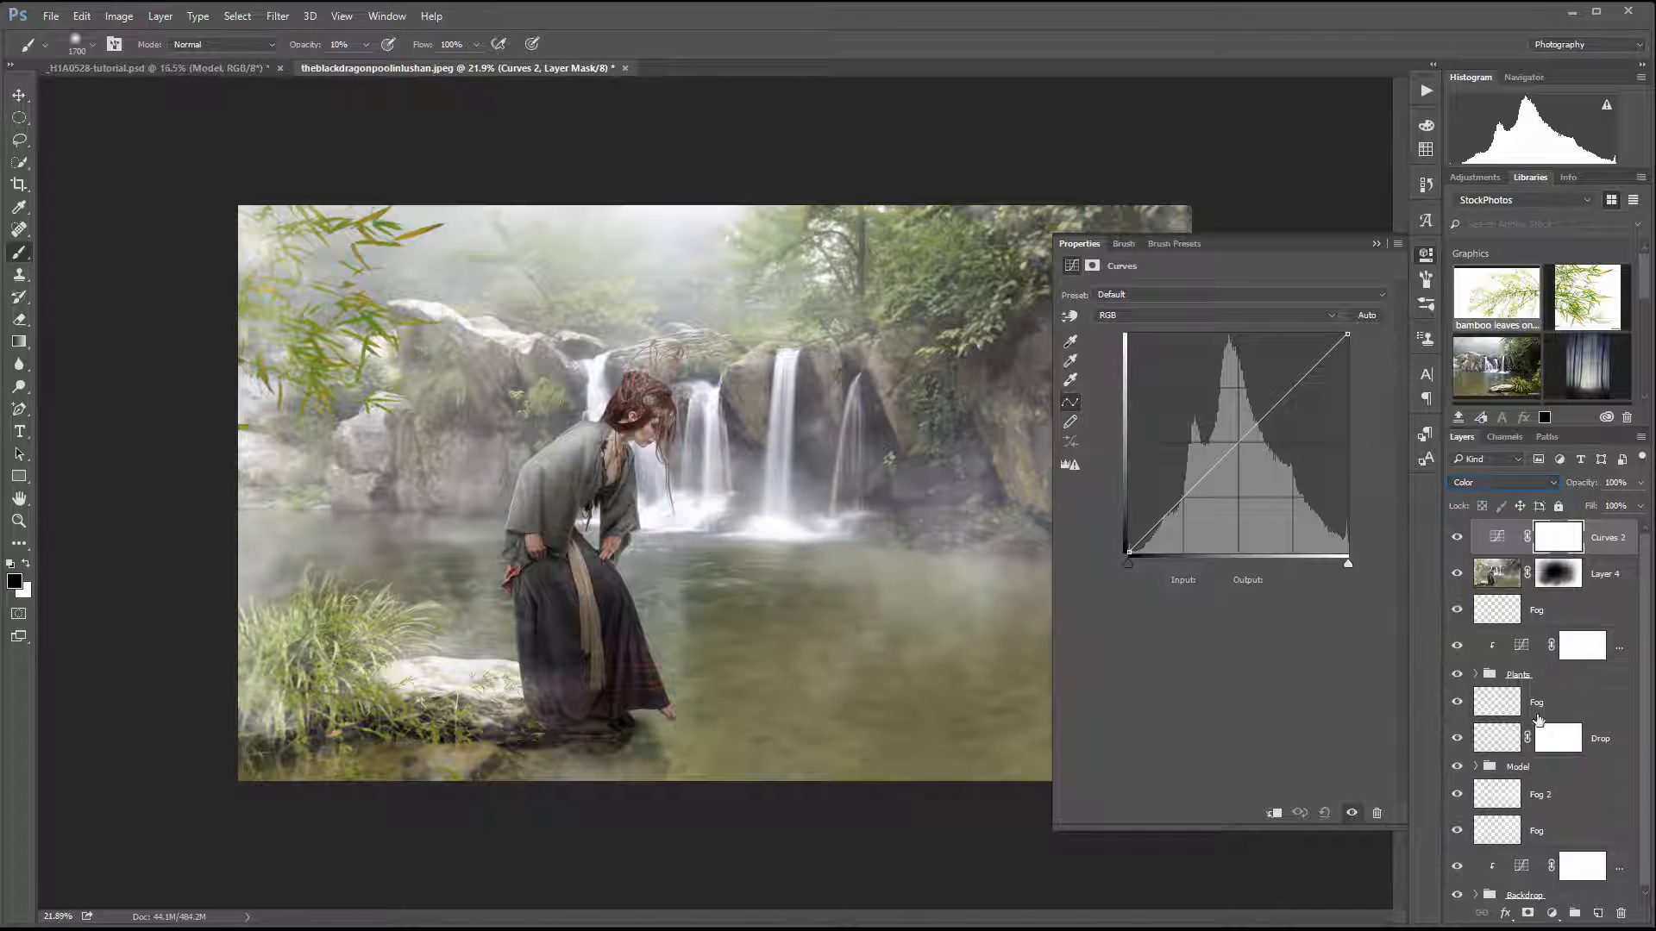
# Step: Rename the filtered layer as Painting and the new Curves layer as Color
pyautogui.doubleClick(1606, 574)
pyautogui.write('Painting')
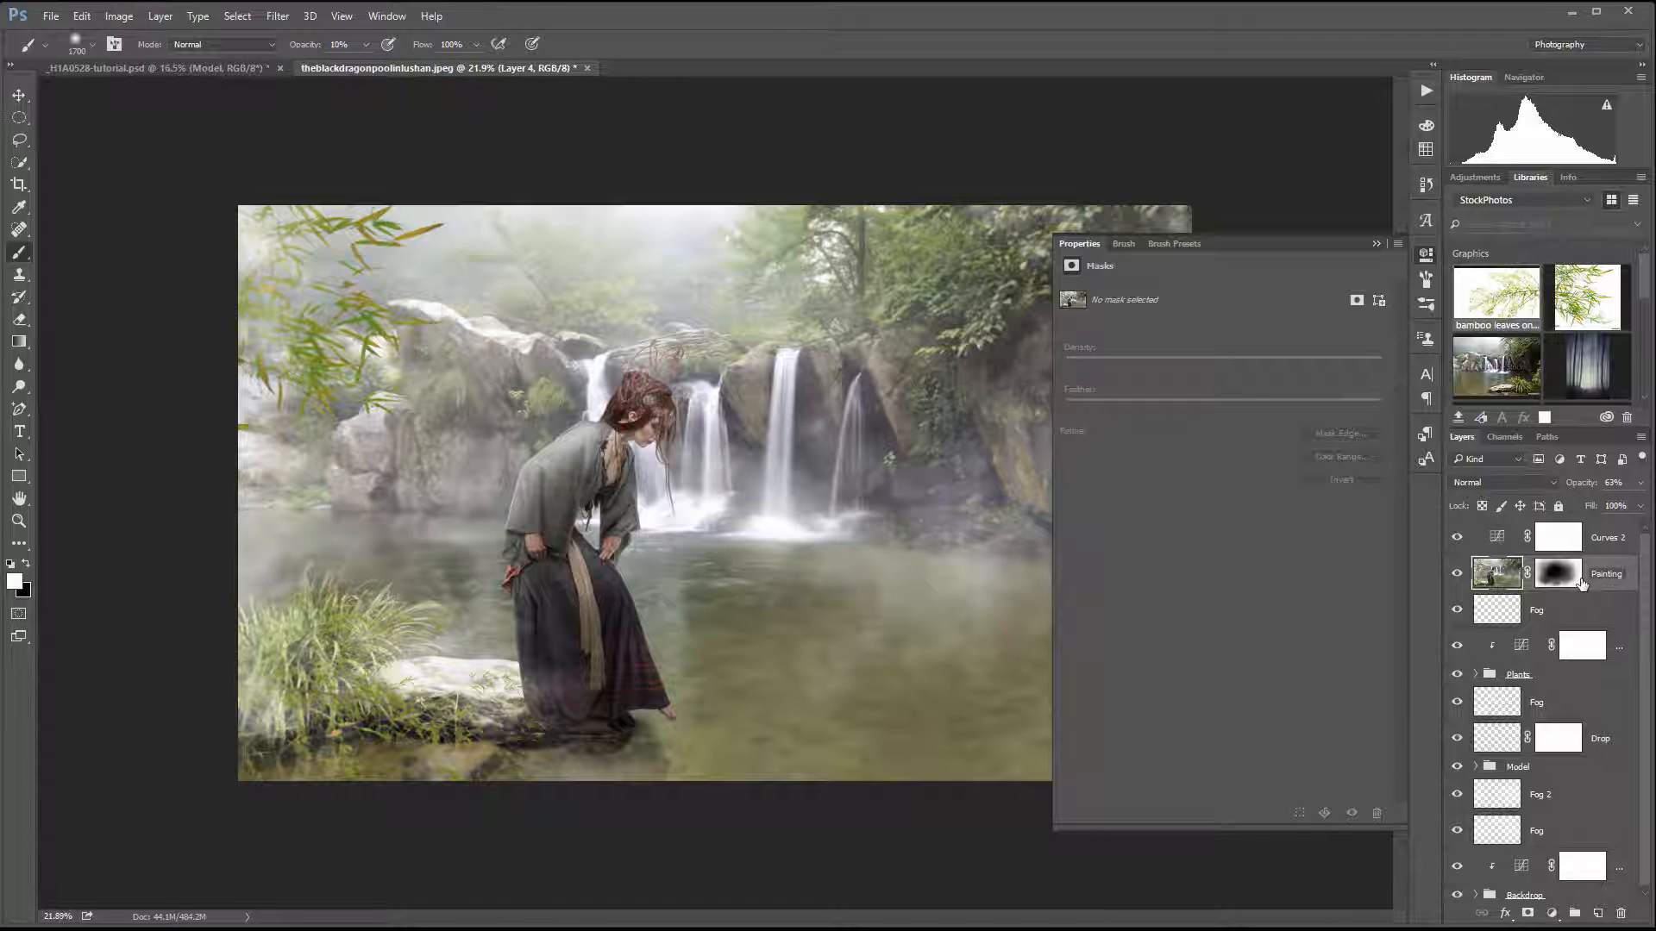
pyautogui.doubleClick(1609, 538)
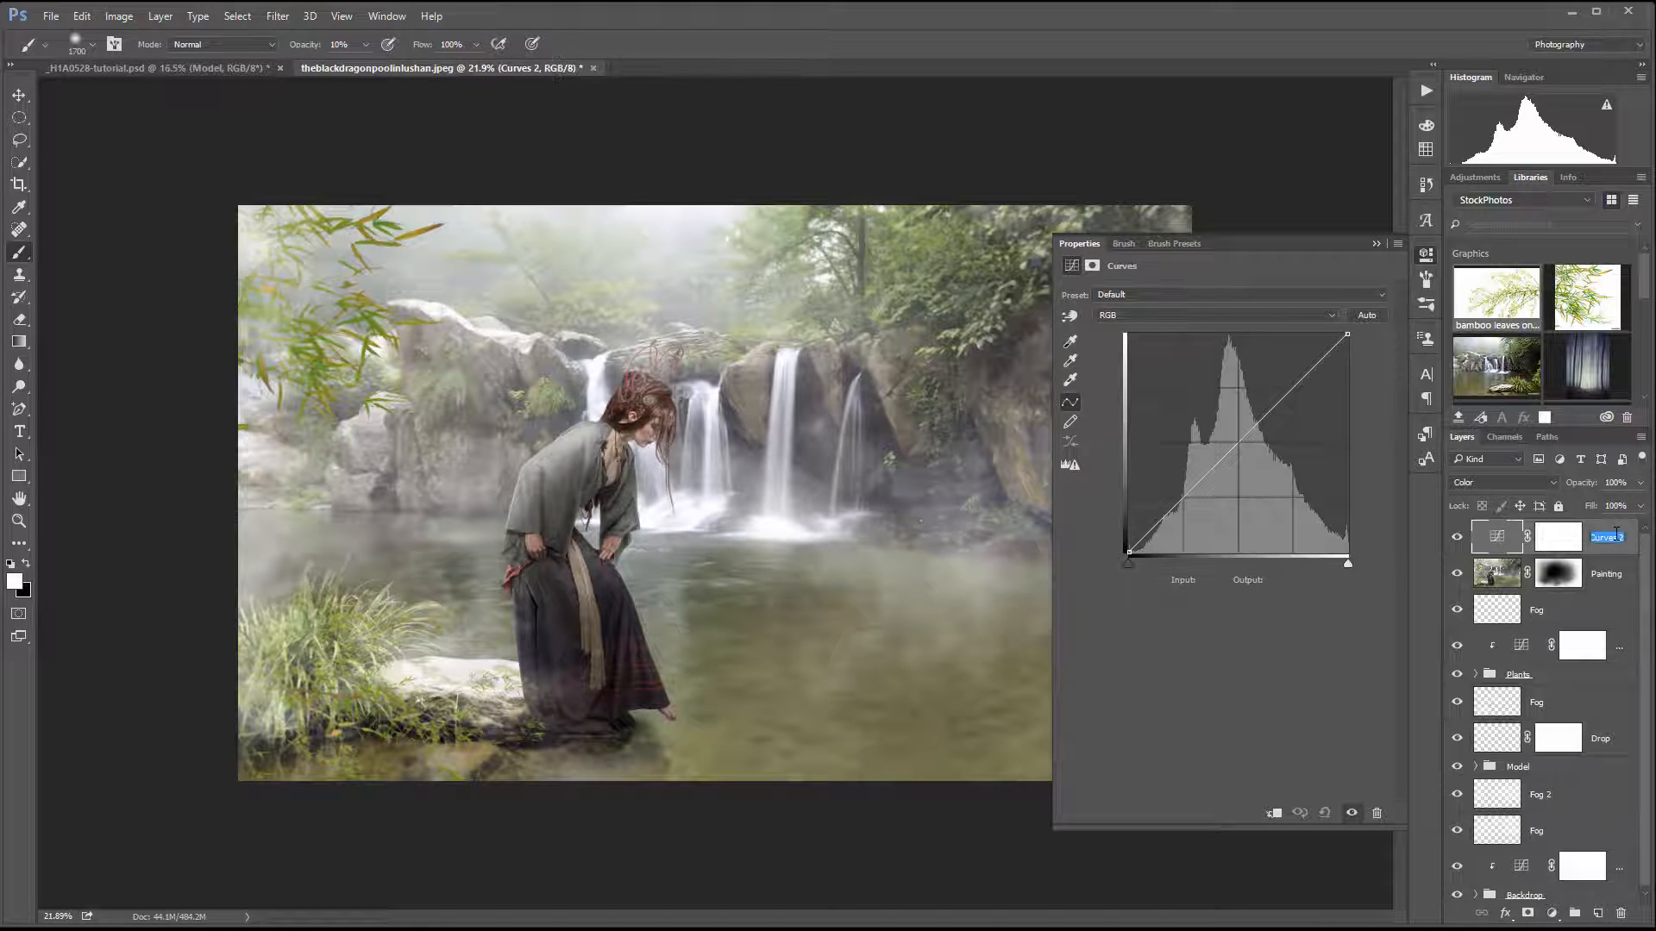
pyautogui.write('Color')
pyautogui.click(1507, 539)
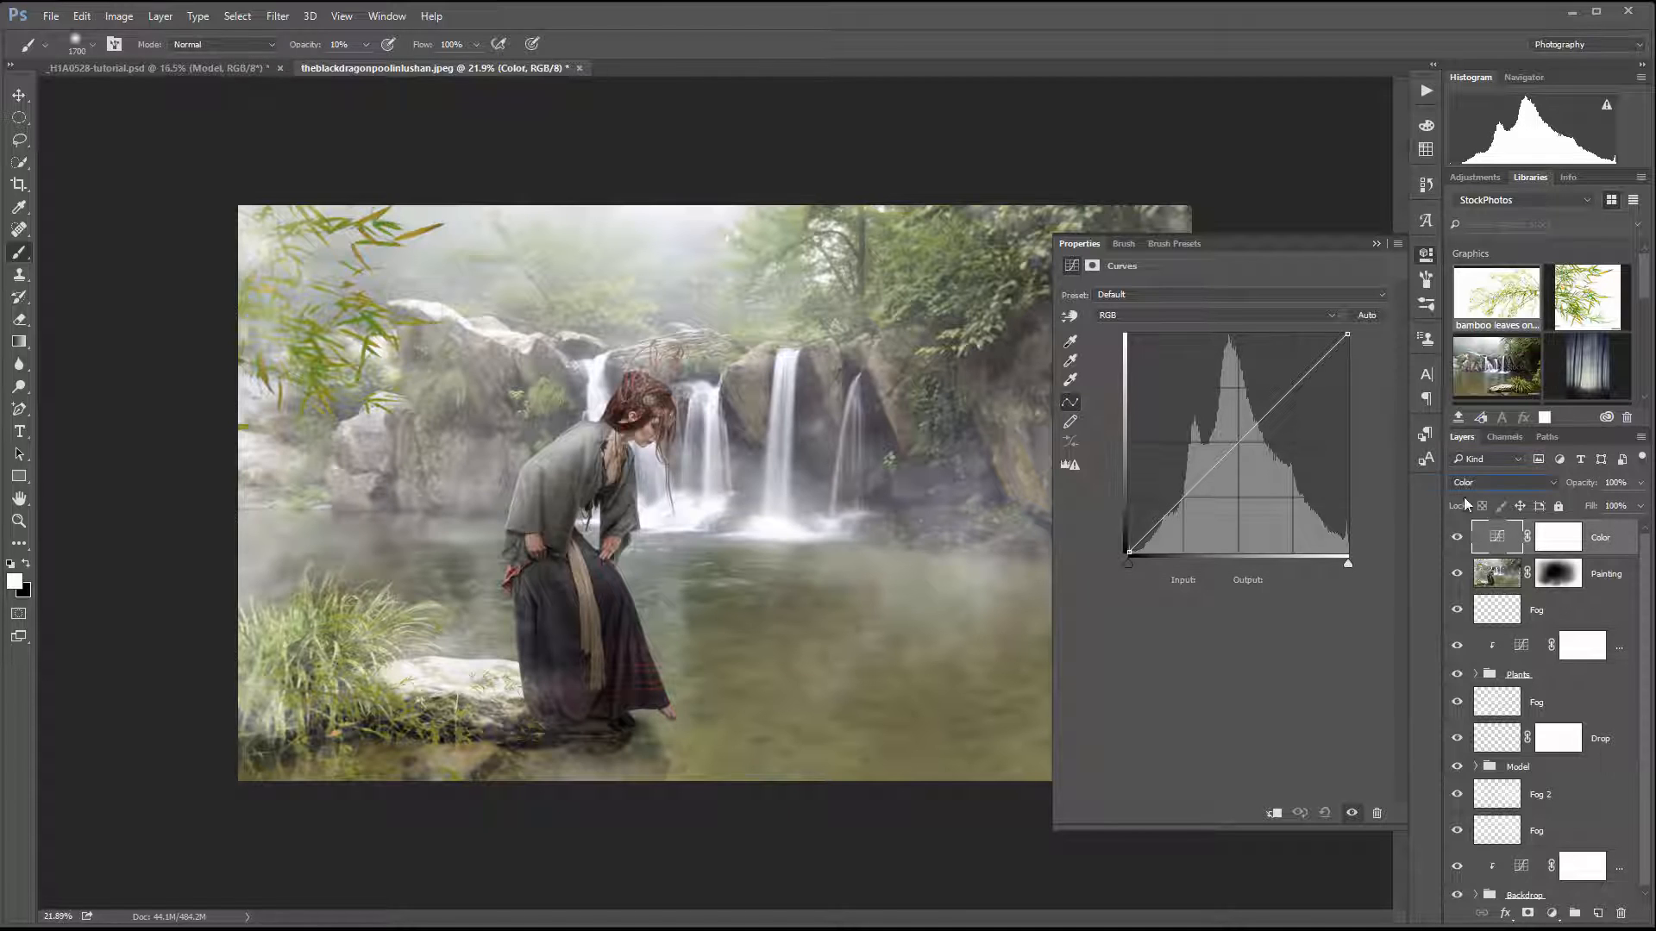
# Step: In the Color layer's Blue curve, raise the shadow endpoint and place a midtone point at input 149, output 141
pyautogui.click(1213, 316)
pyautogui.click(1178, 363)
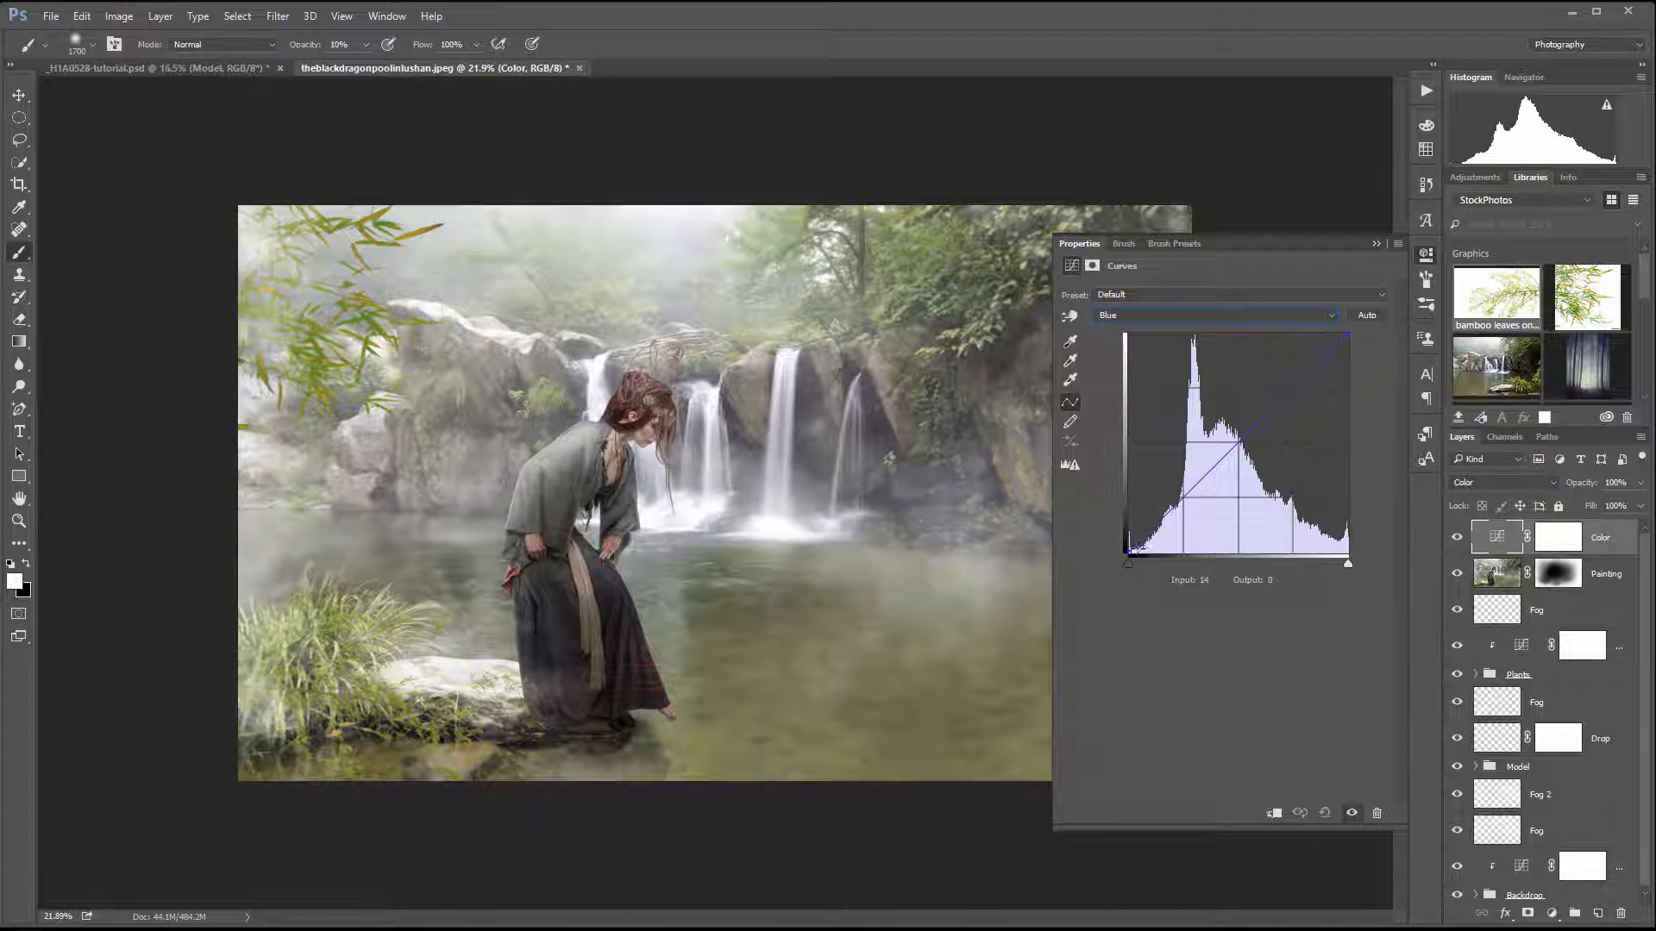
pyautogui.moveTo(1130, 551); pyautogui.dragTo(1123, 536)
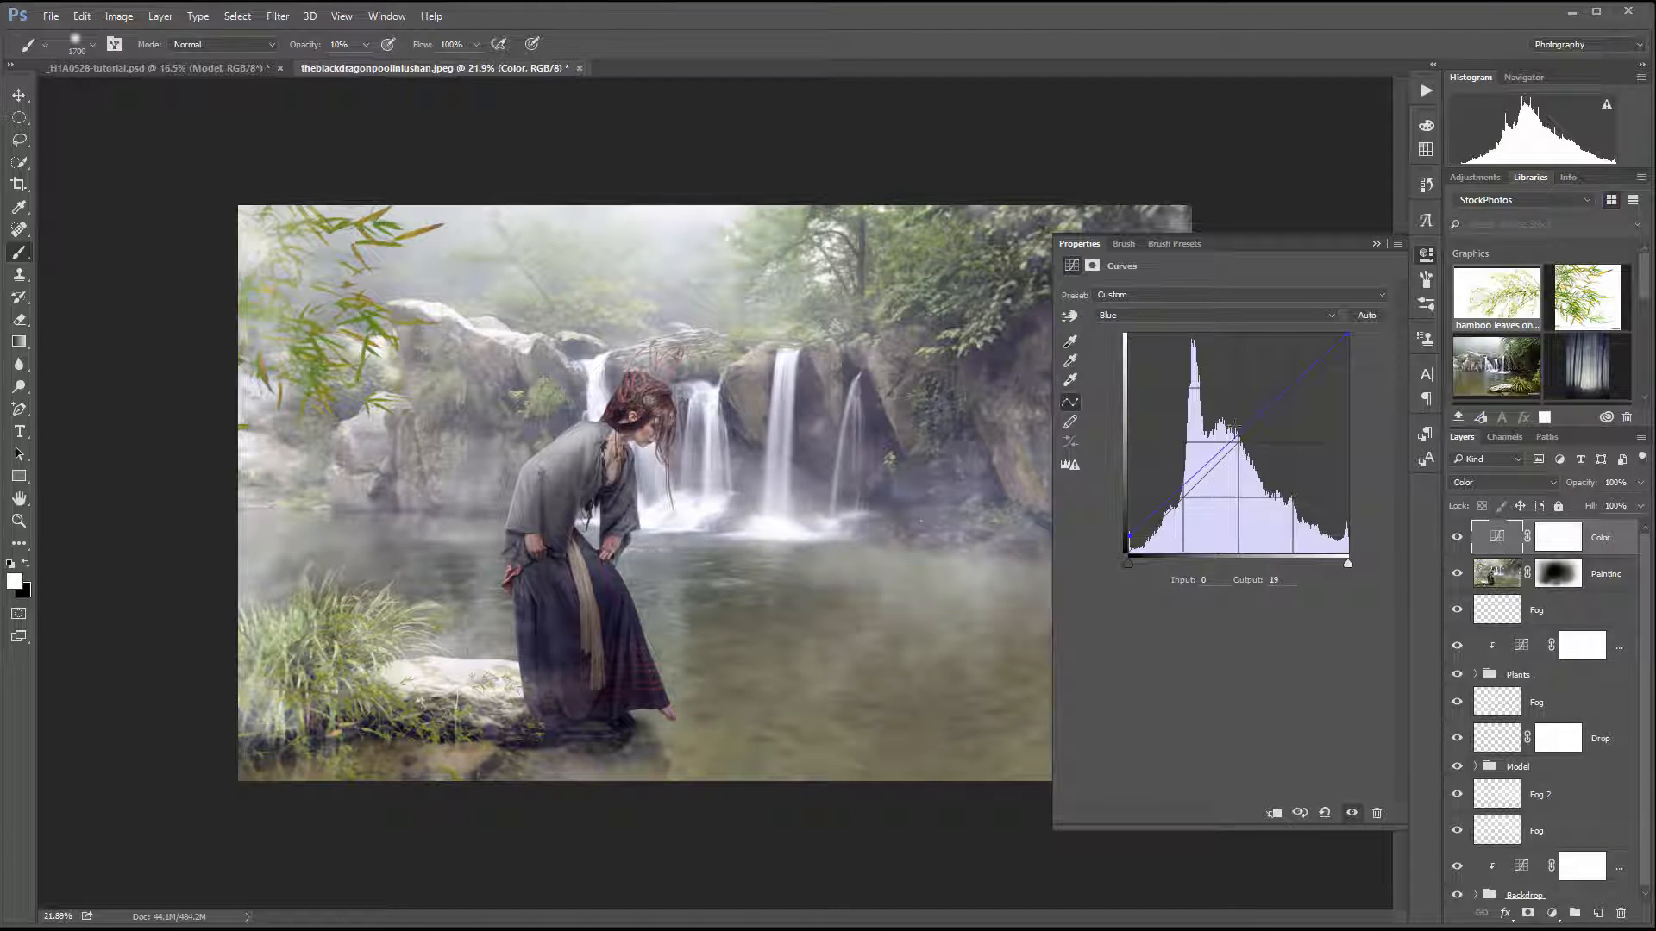
pyautogui.moveTo(1248, 424); pyautogui.dragTo(1254, 432)
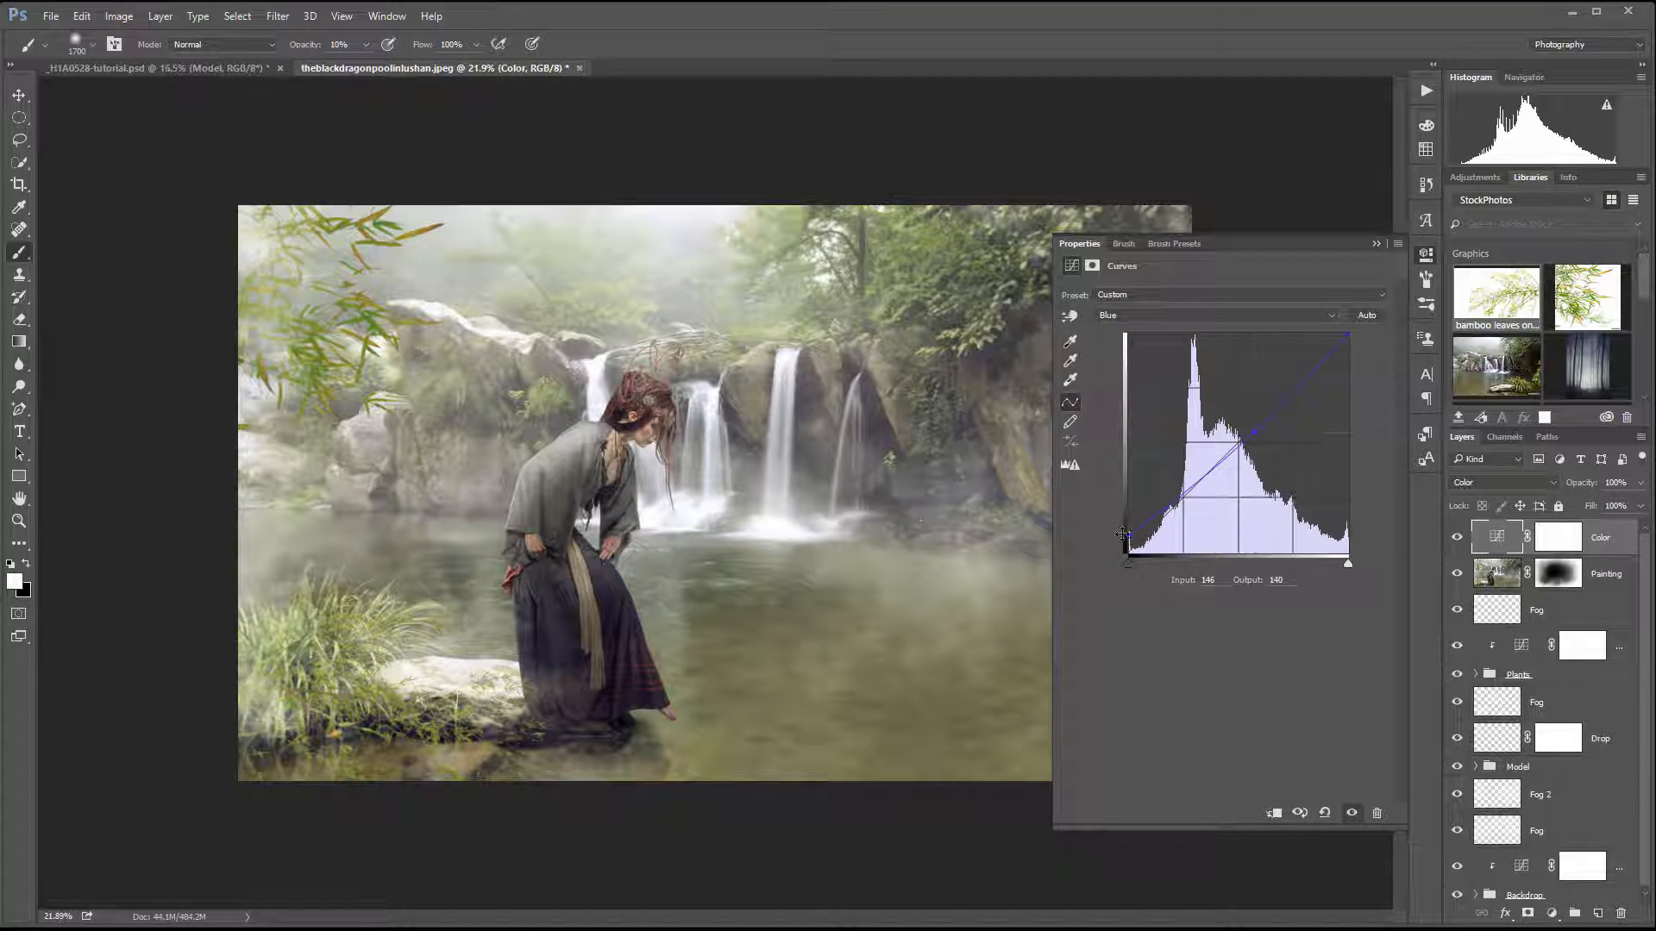
pyautogui.moveTo(1130, 535); pyautogui.dragTo(1106, 531)
pyautogui.moveTo(1254, 434); pyautogui.dragTo(1257, 432)
# Step: Shift the Red curve's shadow endpoint inward, place a midtone point at input 122, output 125, and compare the Color layer on and off
pyautogui.click(1159, 315)
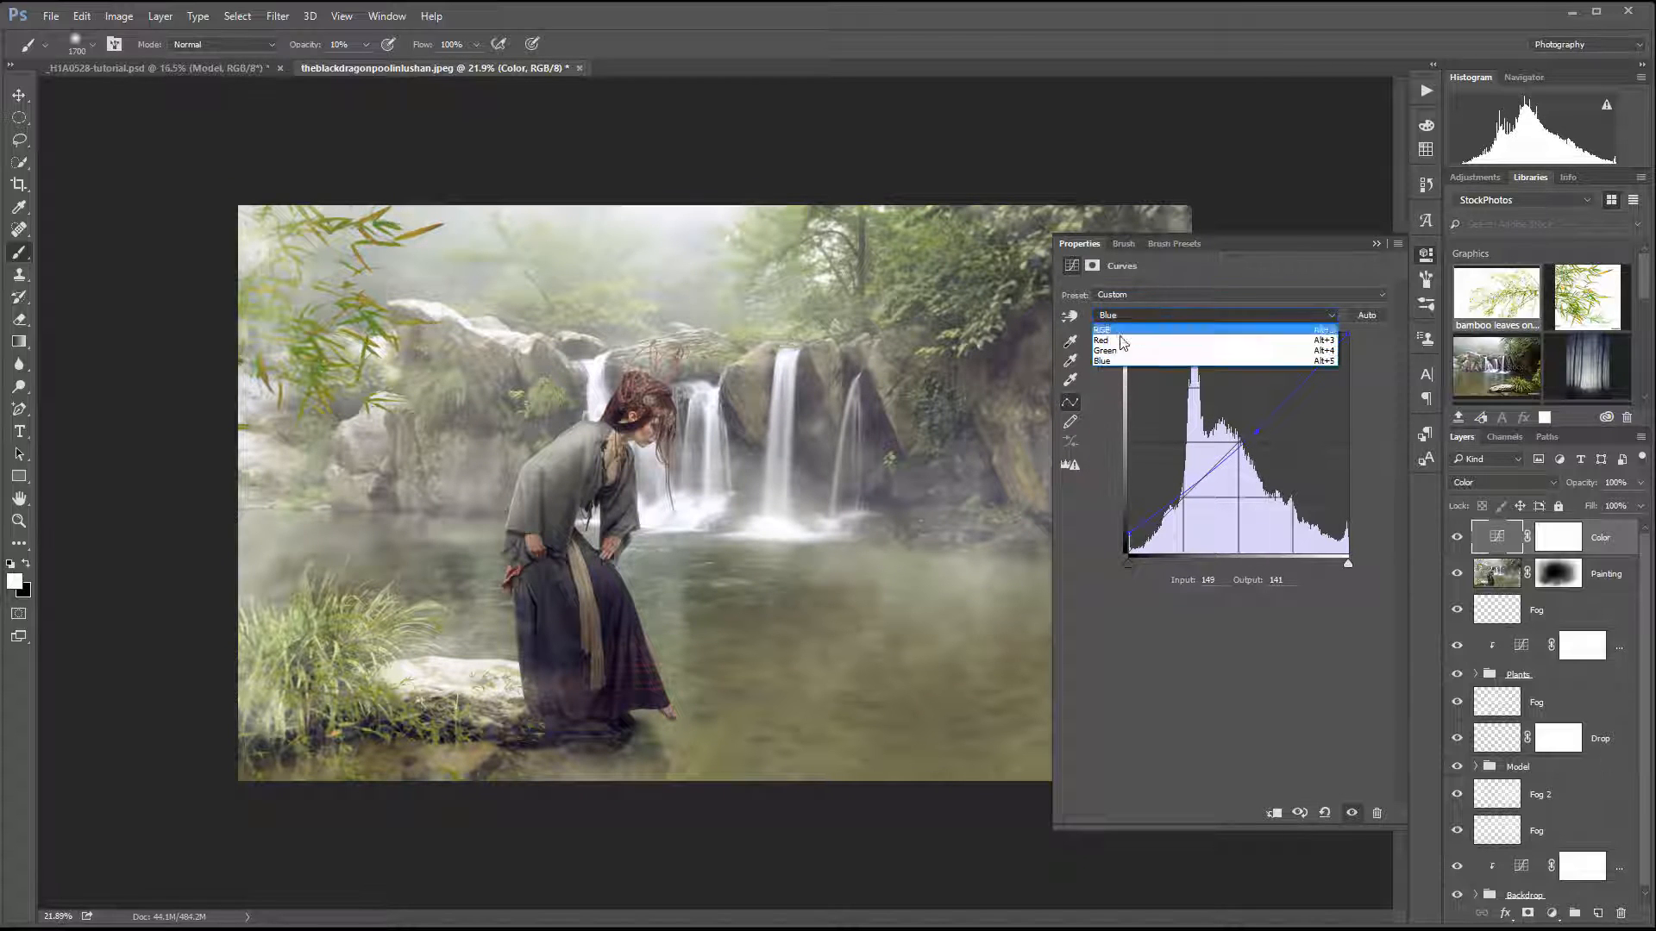
pyautogui.click(1121, 341)
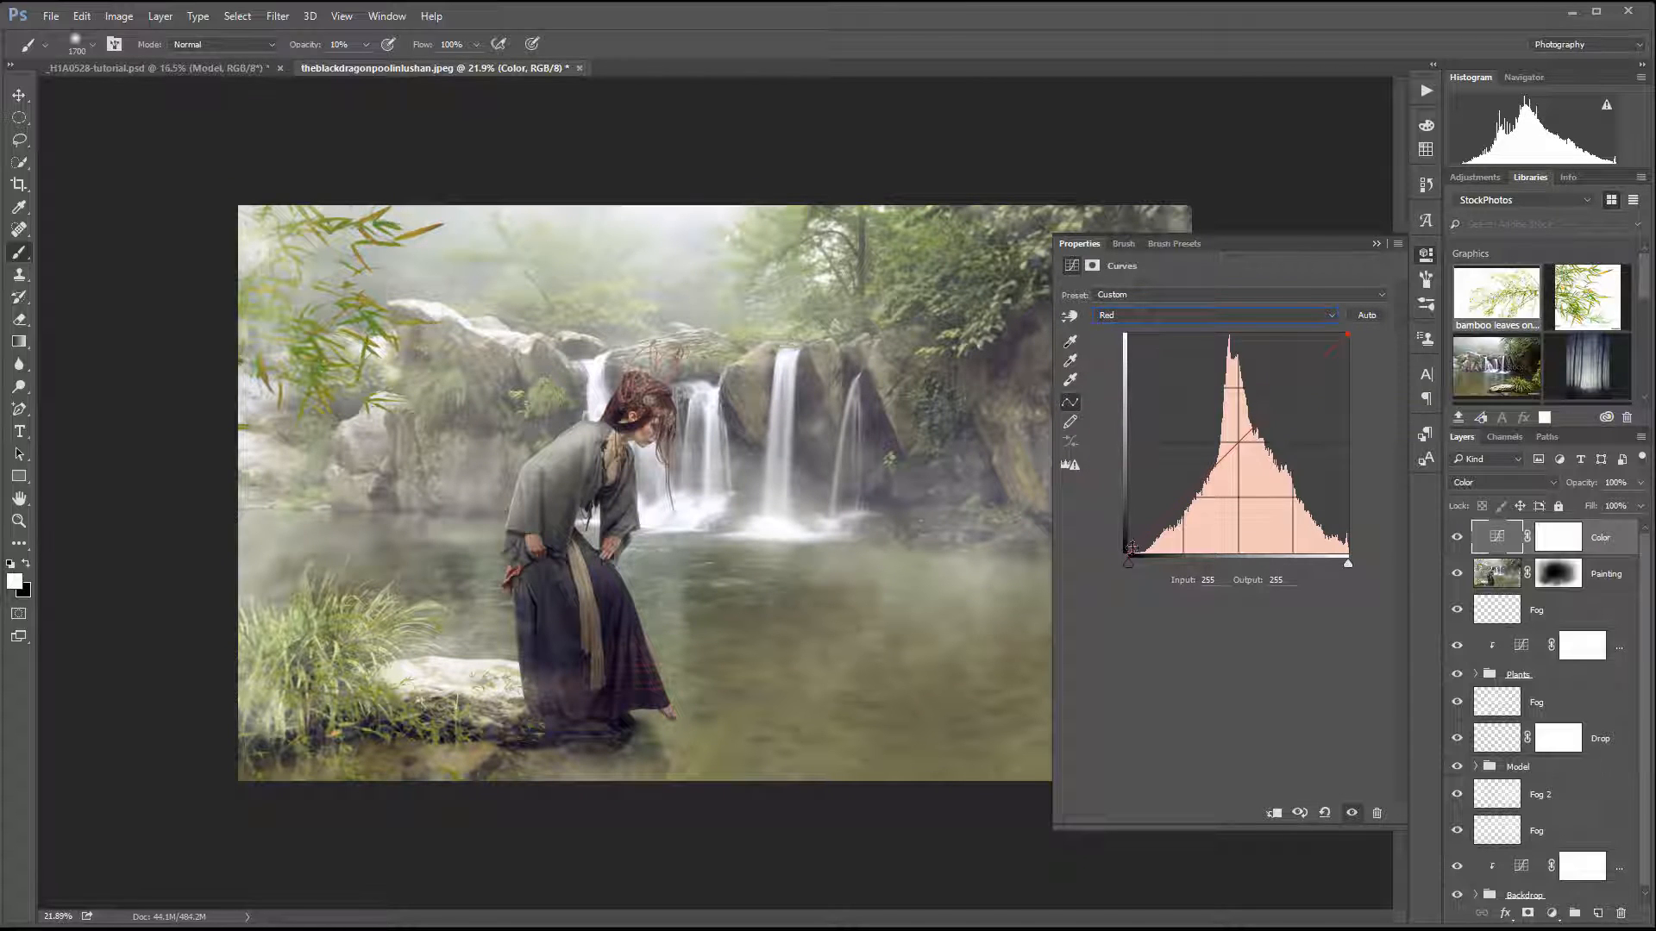
pyautogui.moveTo(1129, 551); pyautogui.dragTo(1235, 445)
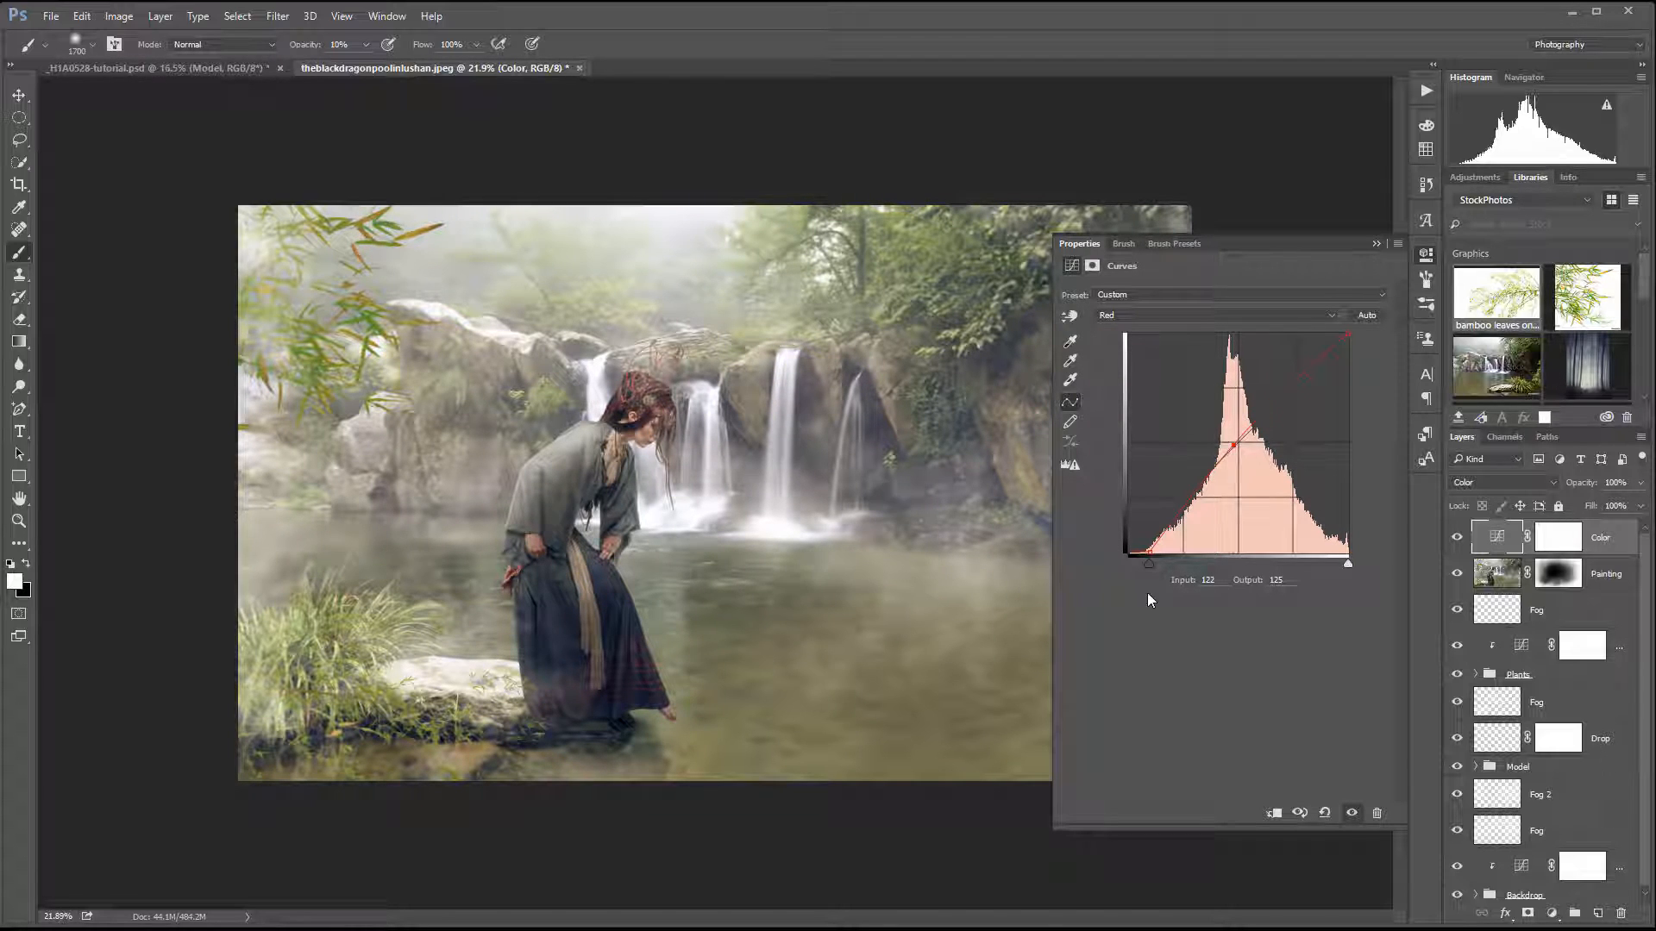
pyautogui.click(1457, 539)
pyautogui.click(1456, 539)
pyautogui.click(1456, 539)
pyautogui.click(1457, 539)
pyautogui.click(1457, 539)
pyautogui.click(1456, 539)
# Step: Lower the Green curve's midtones very slightly and check the whole image with and without the Color layer
pyautogui.click(1309, 312)
pyautogui.click(1208, 346)
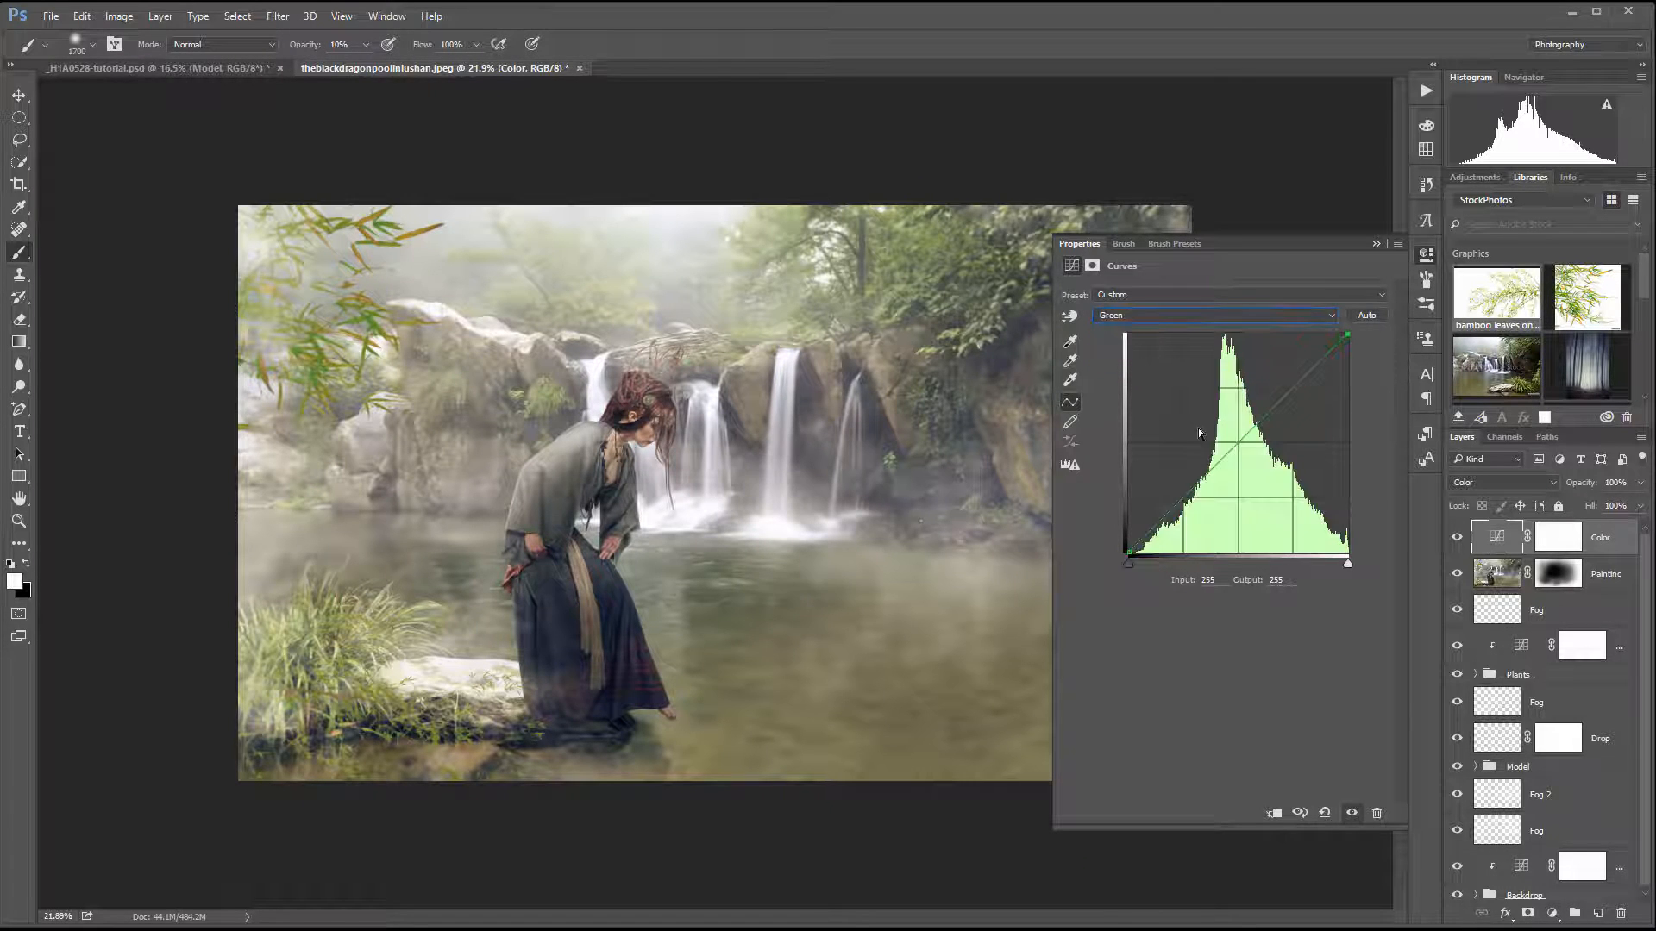
pyautogui.moveTo(1239, 441); pyautogui.dragTo(1238, 443)
pyautogui.click(1428, 304)
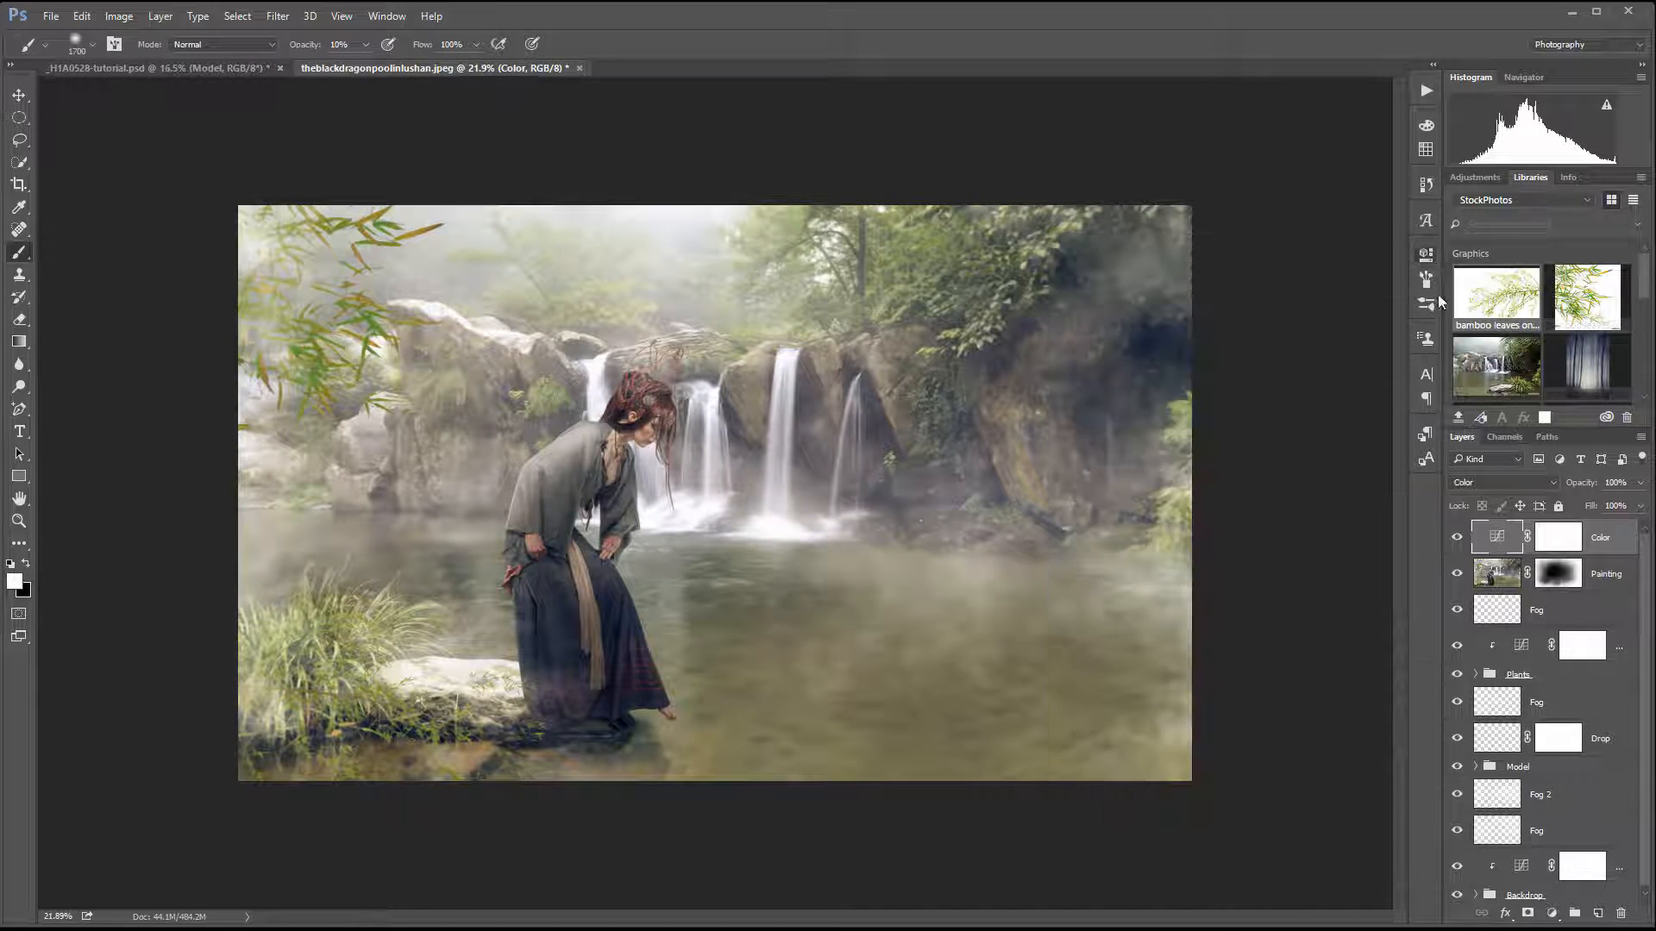
pyautogui.click(1456, 538)
pyautogui.click(1455, 537)
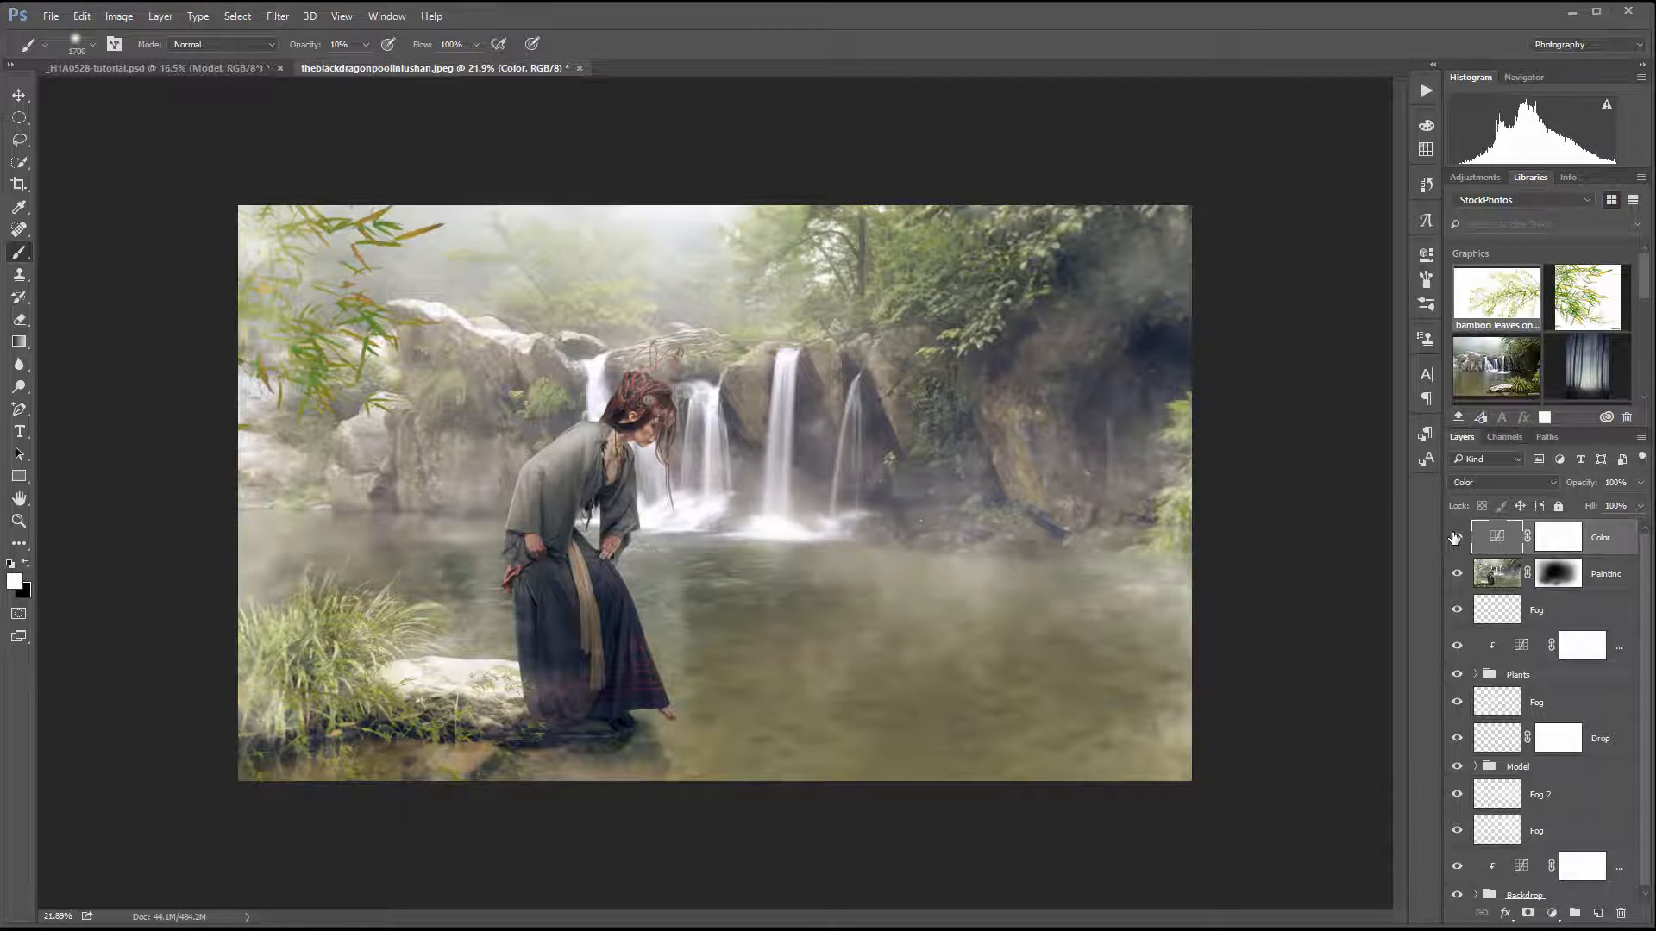
pyautogui.click(1455, 538)
pyautogui.click(1455, 538)
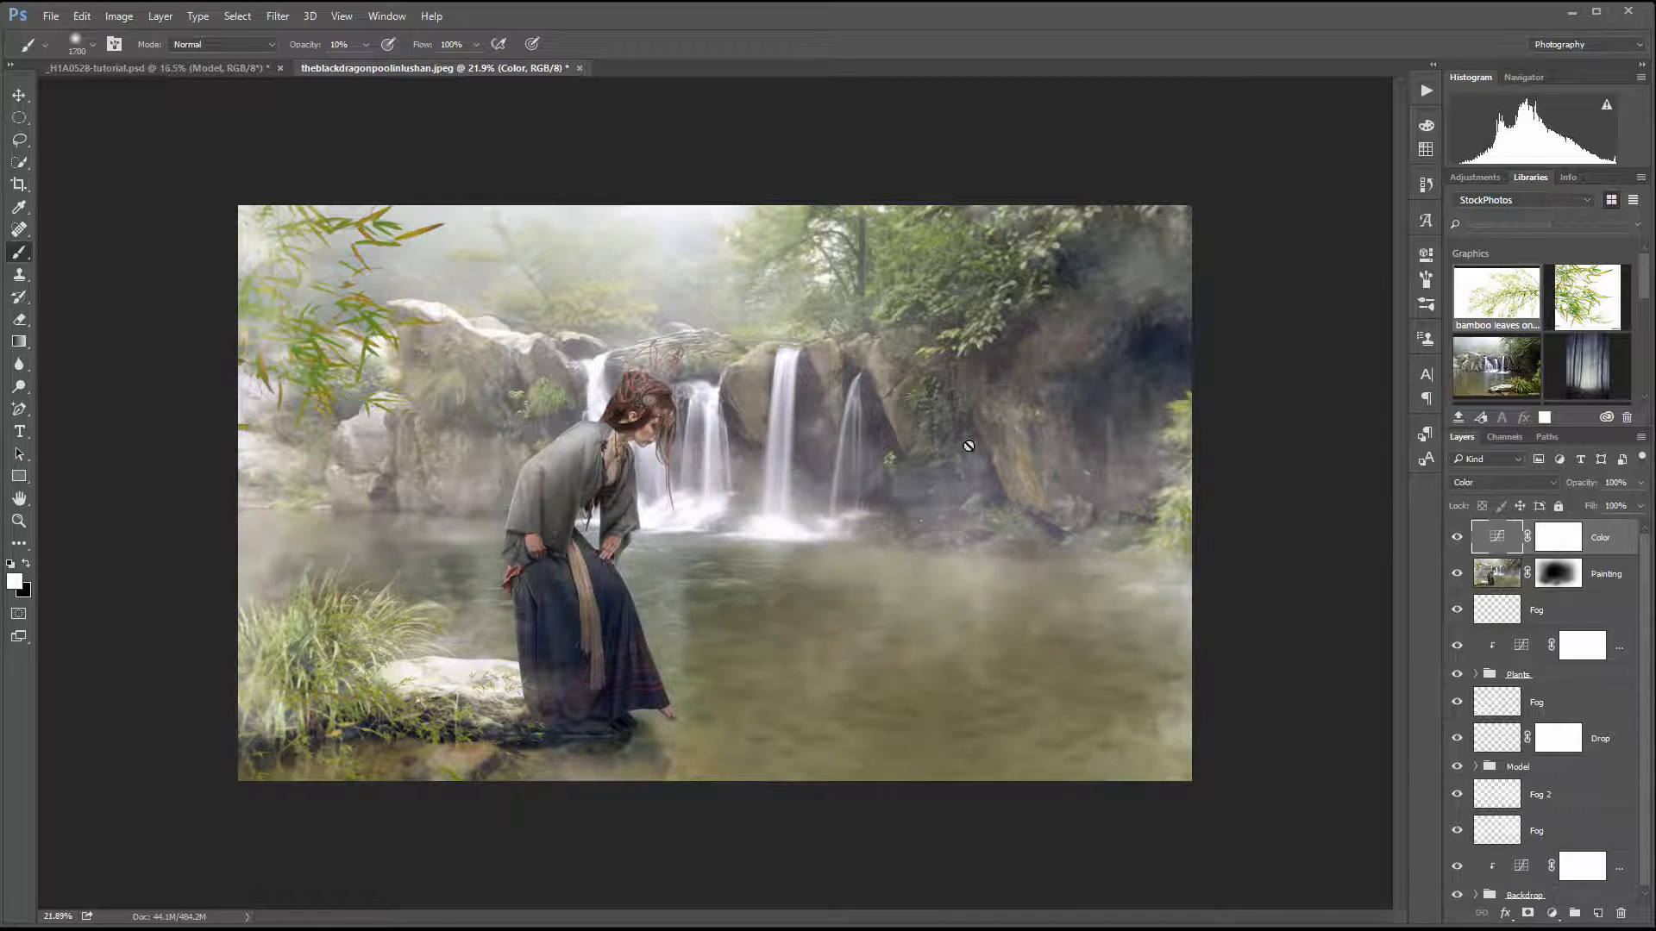
# Step: Add another Curves adjustment layer on top, name it Lumin and set its blend mode to Luminosity
pyautogui.click(1548, 916)
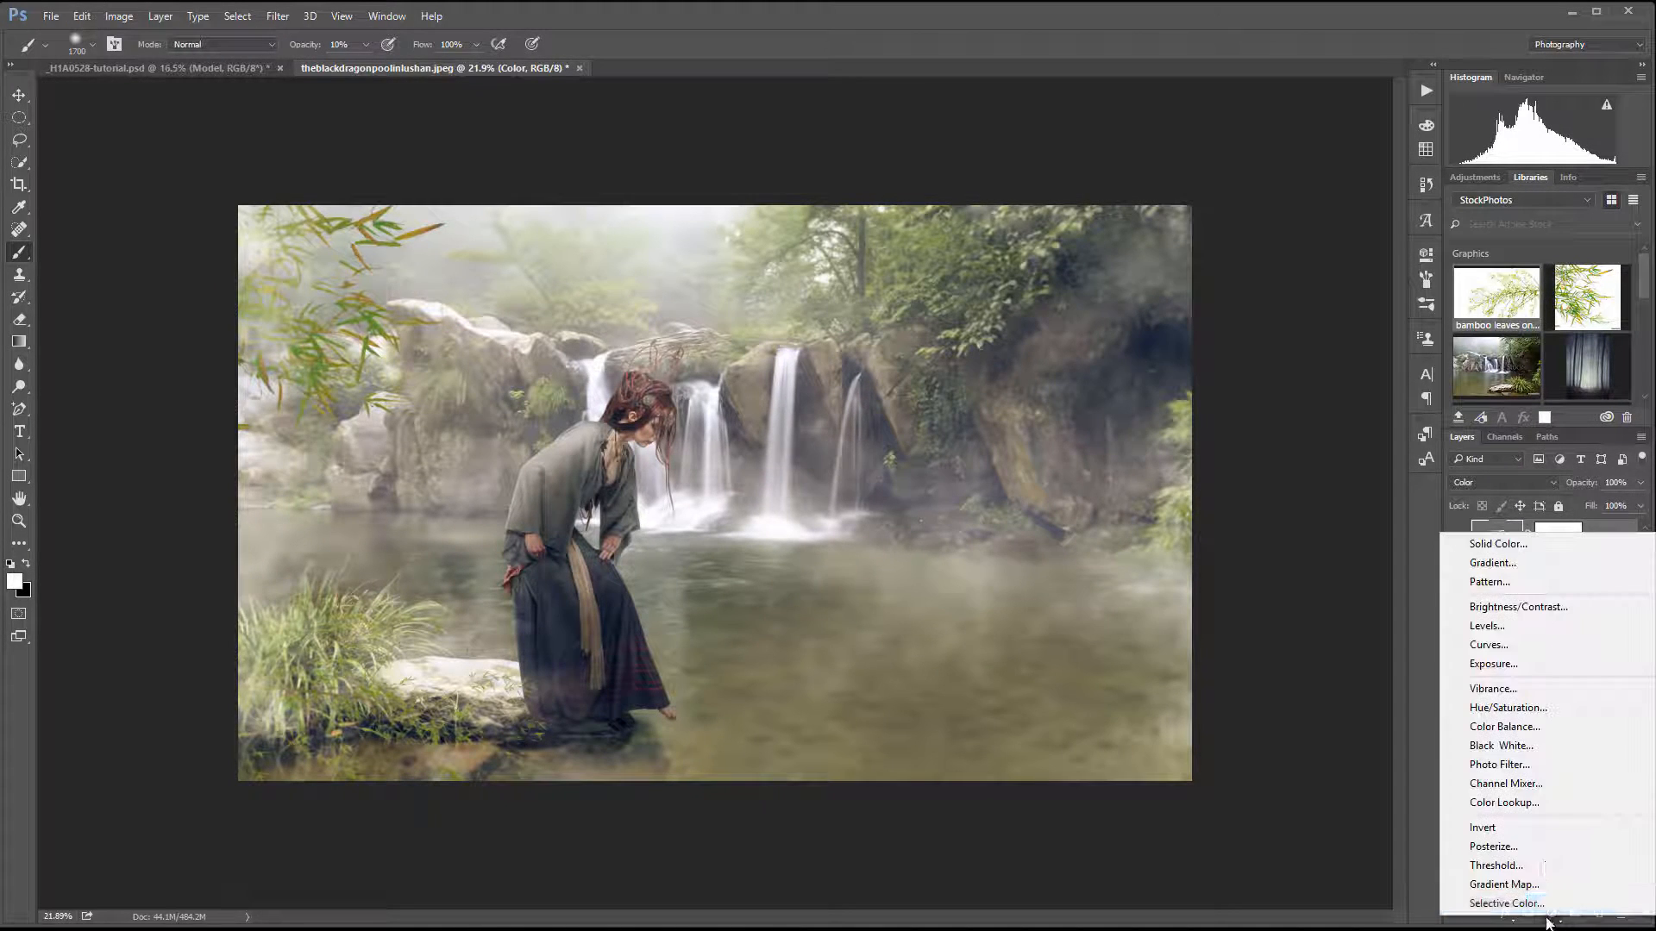
pyautogui.click(1550, 649)
pyautogui.doubleClick(1607, 538)
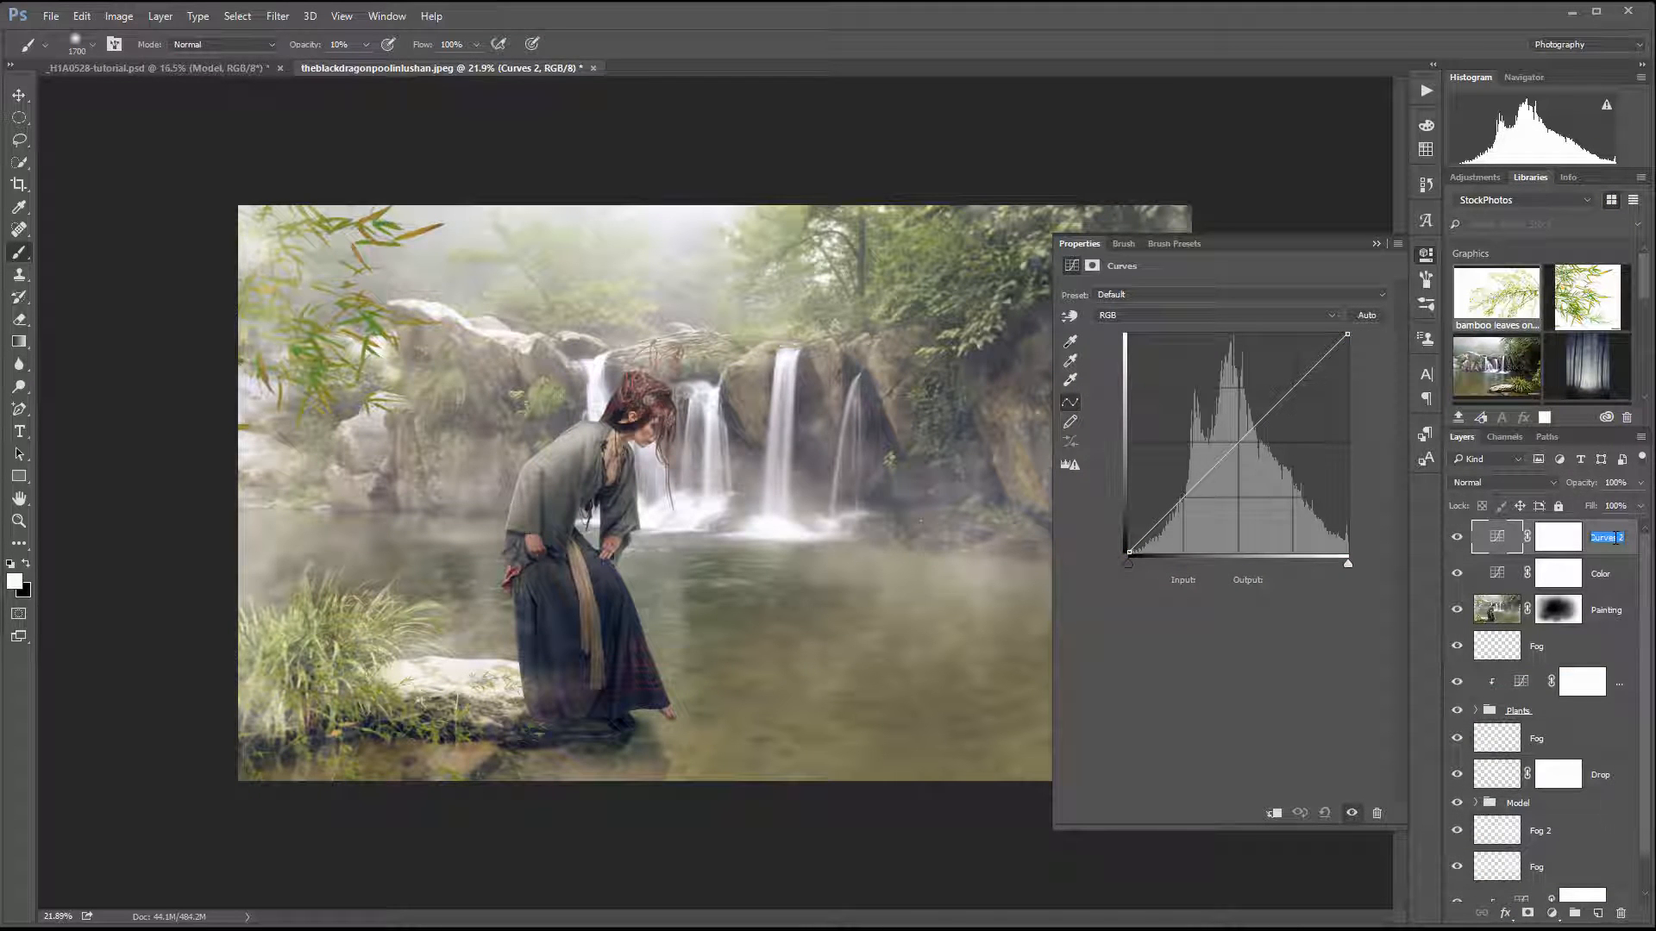
pyautogui.write('Lumin')
pyautogui.press('Return')
pyautogui.click(1547, 485)
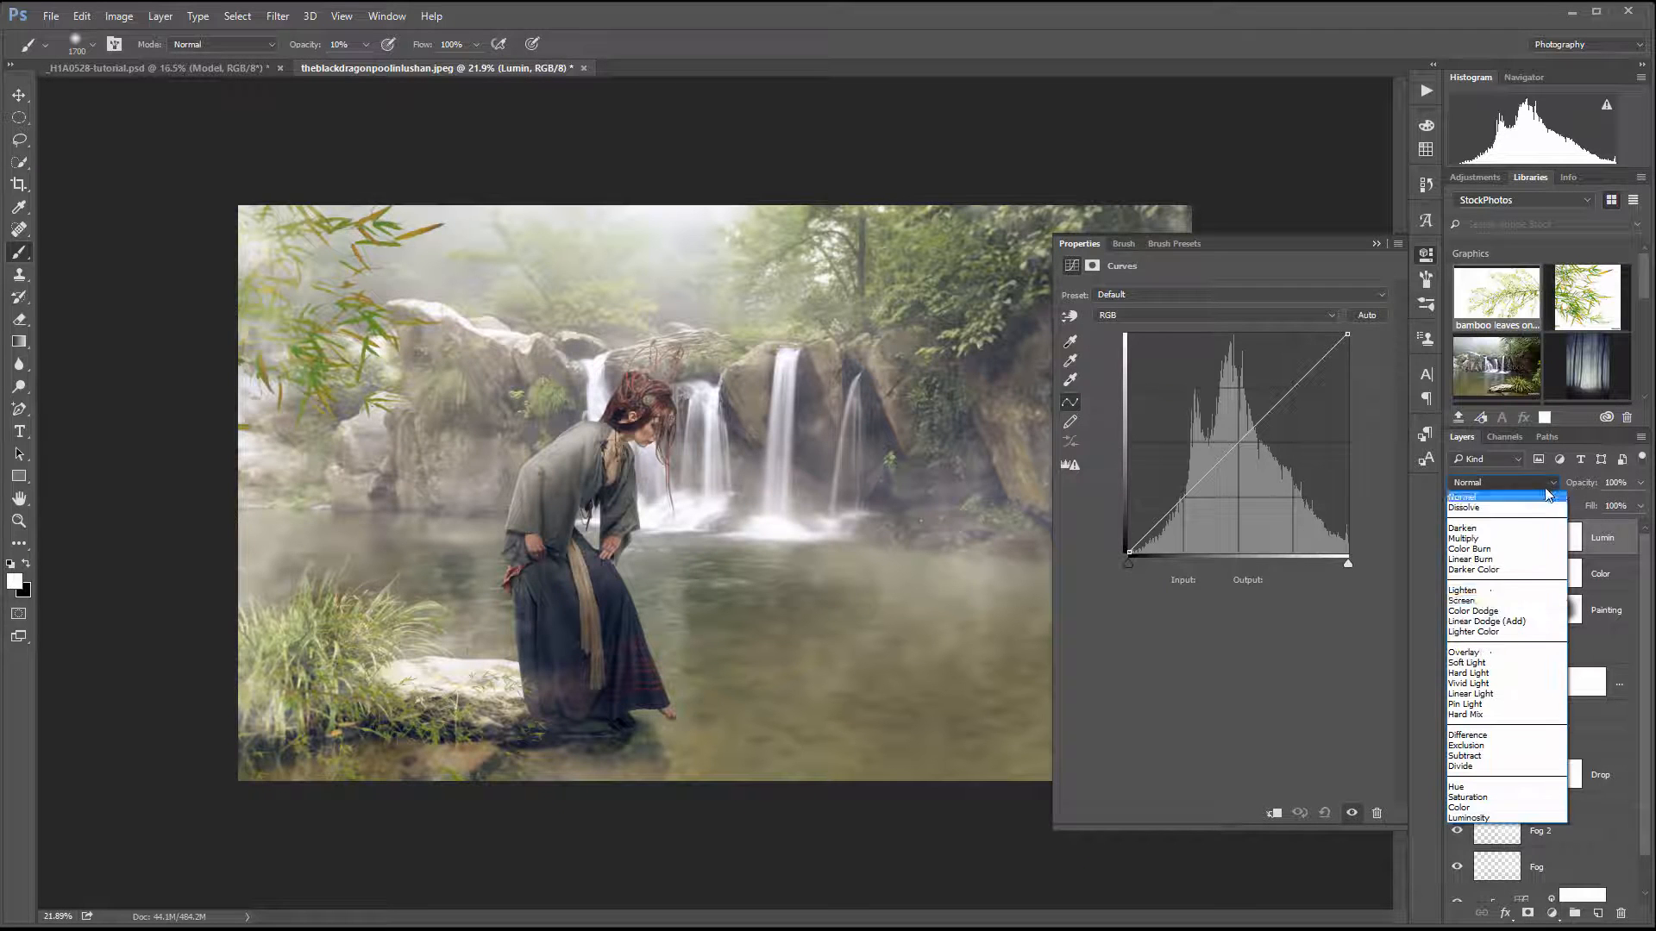
pyautogui.click(1507, 818)
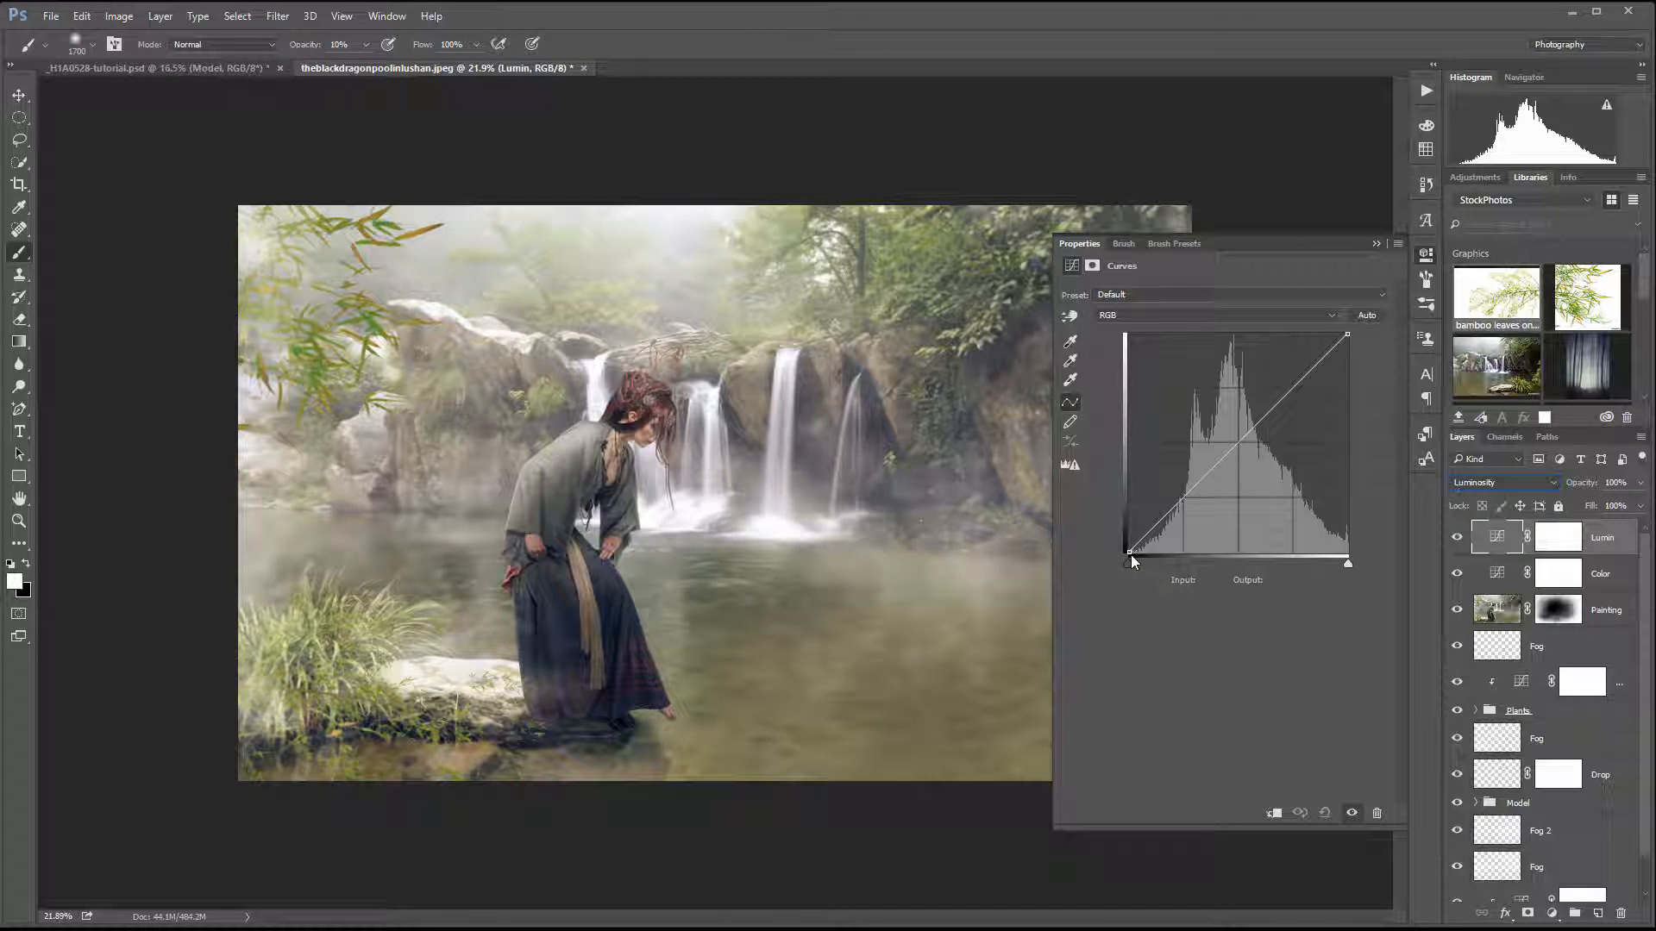
# Step: Raise the black point of the Lumin layer's RGB curve to output 14
pyautogui.moveTo(1130, 556); pyautogui.dragTo(1111, 517)
pyautogui.moveTo(1106, 535); pyautogui.dragTo(1107, 542)
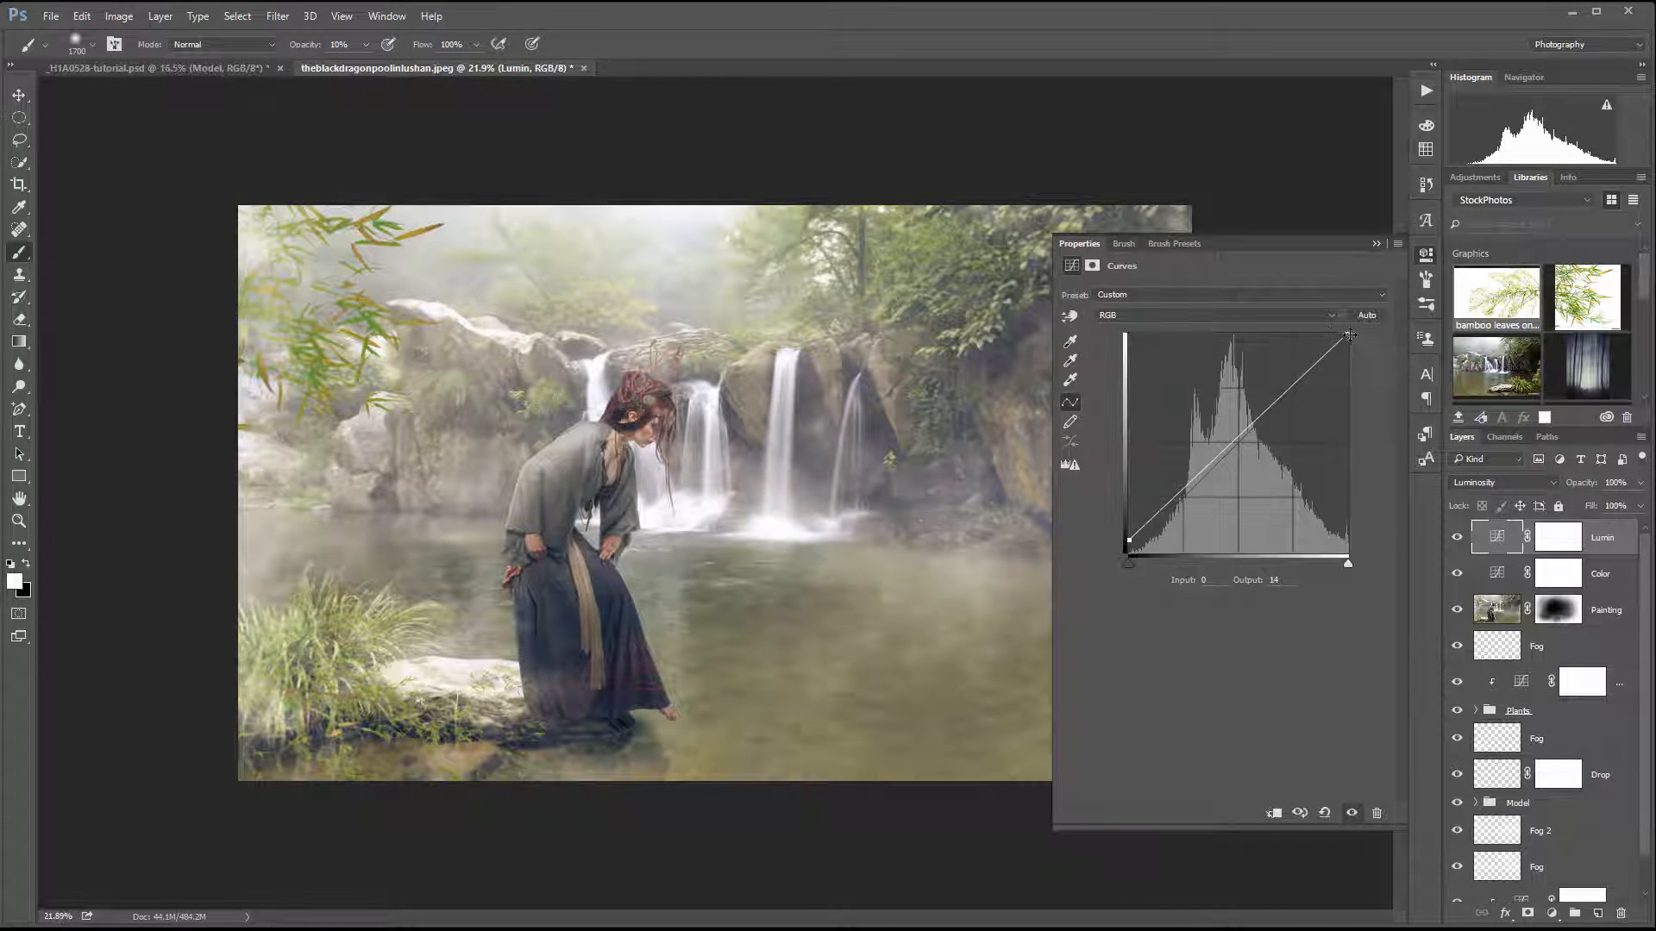
# Step: Refine the Lumin layer's RGB curve: lower the white point slightly, add a point at input 150, output 144, and ease down the black point
pyautogui.moveTo(1350, 334)
pyautogui.mouseDown()
pyautogui.moveTo(1351, 356)
pyautogui.moveTo(1362, 337)
pyautogui.mouseUp()
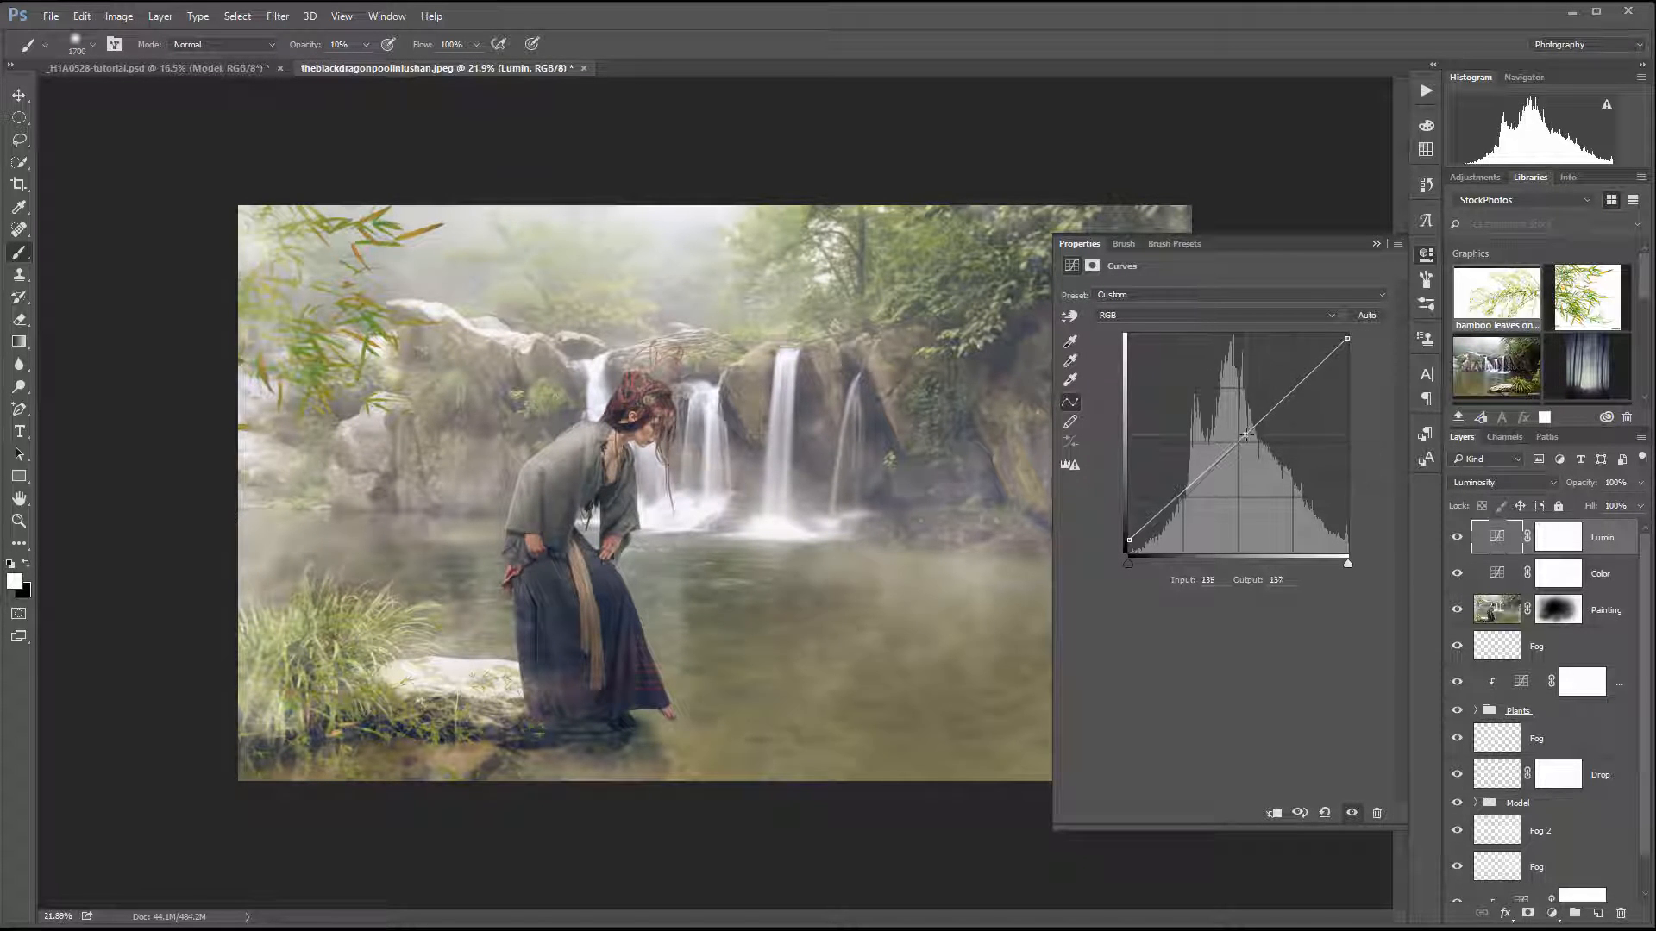
pyautogui.moveTo(1246, 431); pyautogui.dragTo(1257, 429)
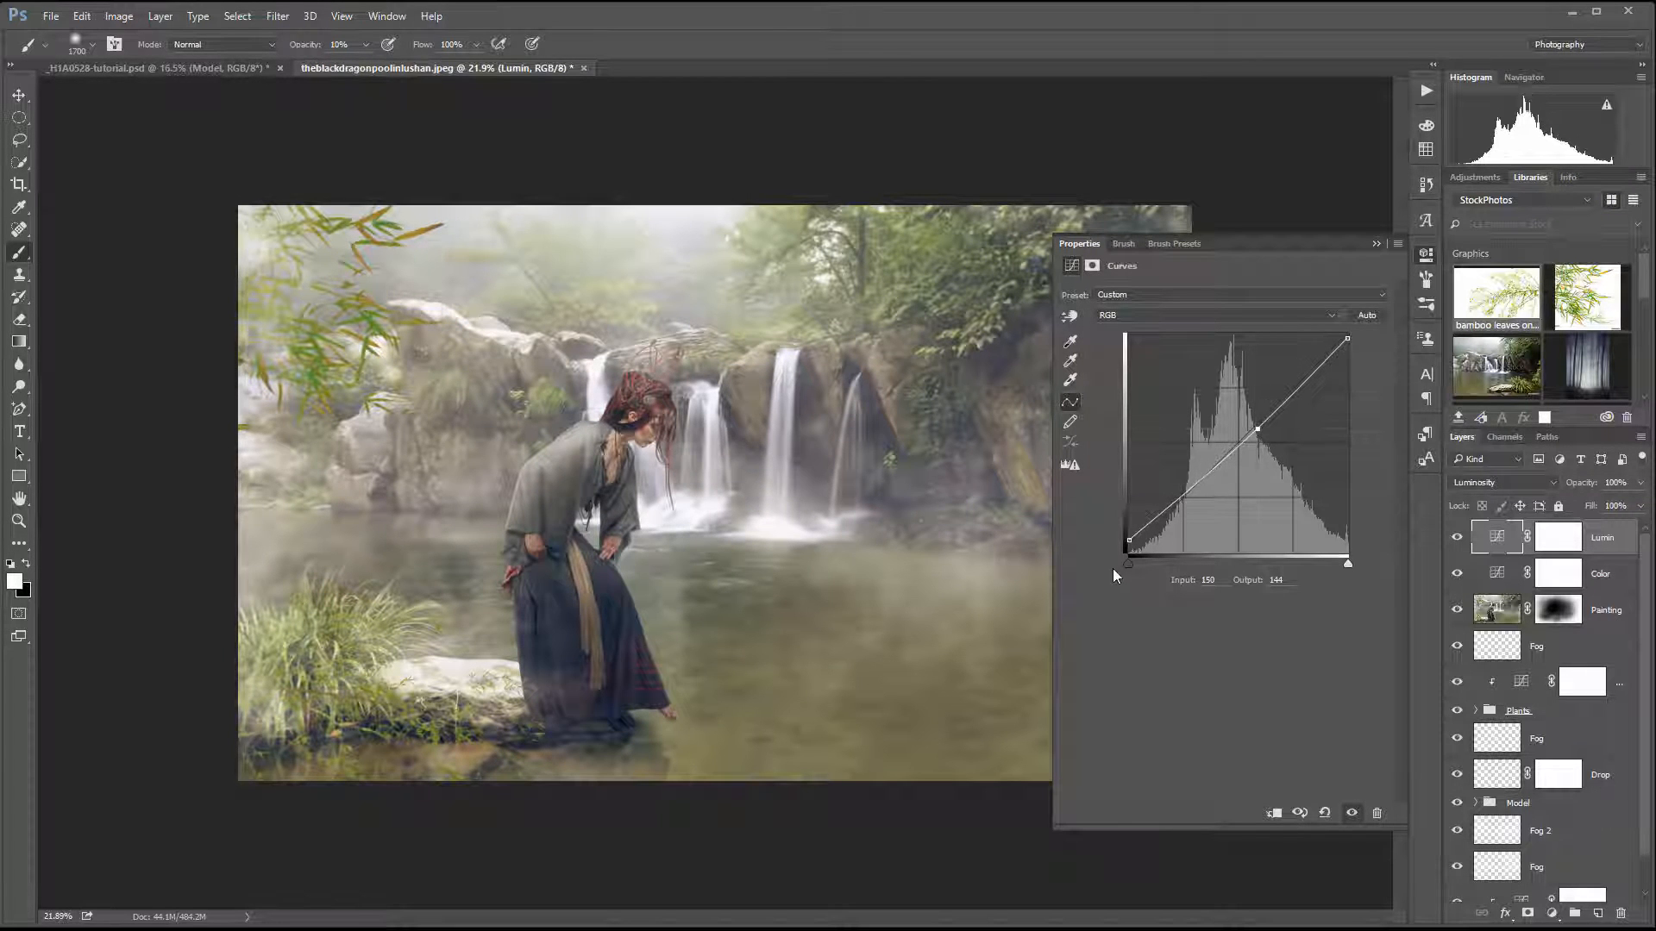
pyautogui.moveTo(1128, 539)
pyautogui.mouseDown()
pyautogui.moveTo(1126, 521)
pyautogui.moveTo(1116, 543)
pyautogui.mouseUp()
# Step: Compare the whole image with and without the Lumin layer
pyautogui.click(1425, 254)
pyautogui.click(1457, 538)
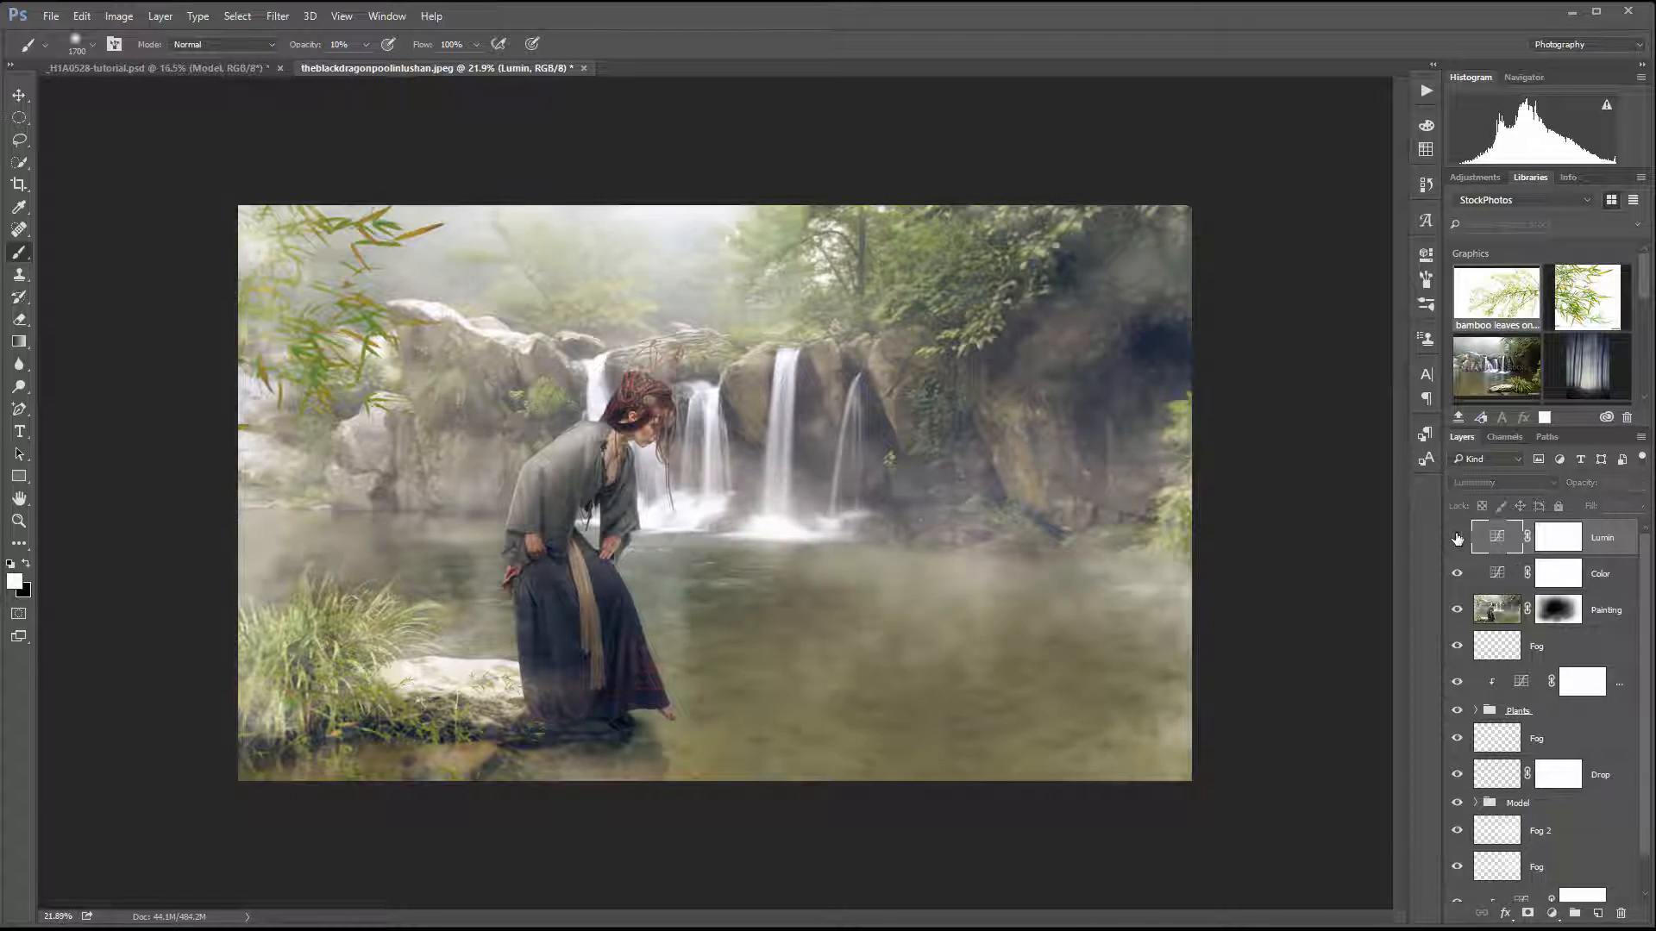
pyautogui.click(1457, 538)
pyautogui.click(1456, 538)
pyautogui.click(1456, 538)
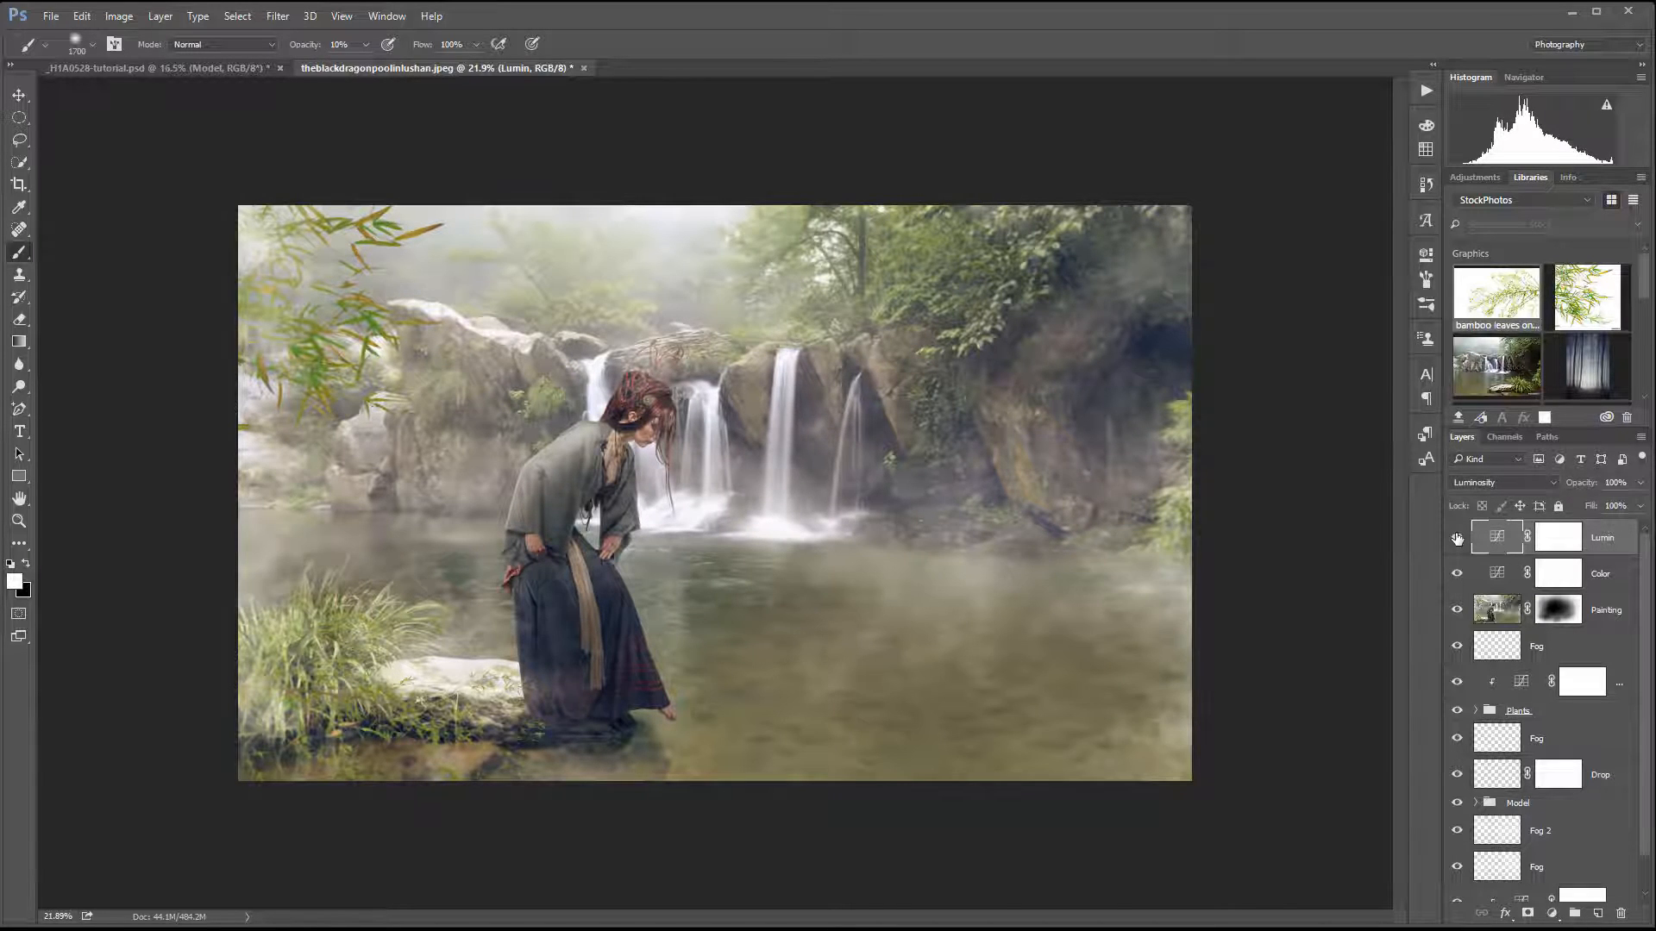
pyautogui.click(1457, 538)
pyautogui.click(1456, 538)
# Step: Add a Curves adjustment layer on top, name it Border and pull its RGB white point down to output 0
pyautogui.click(1556, 914)
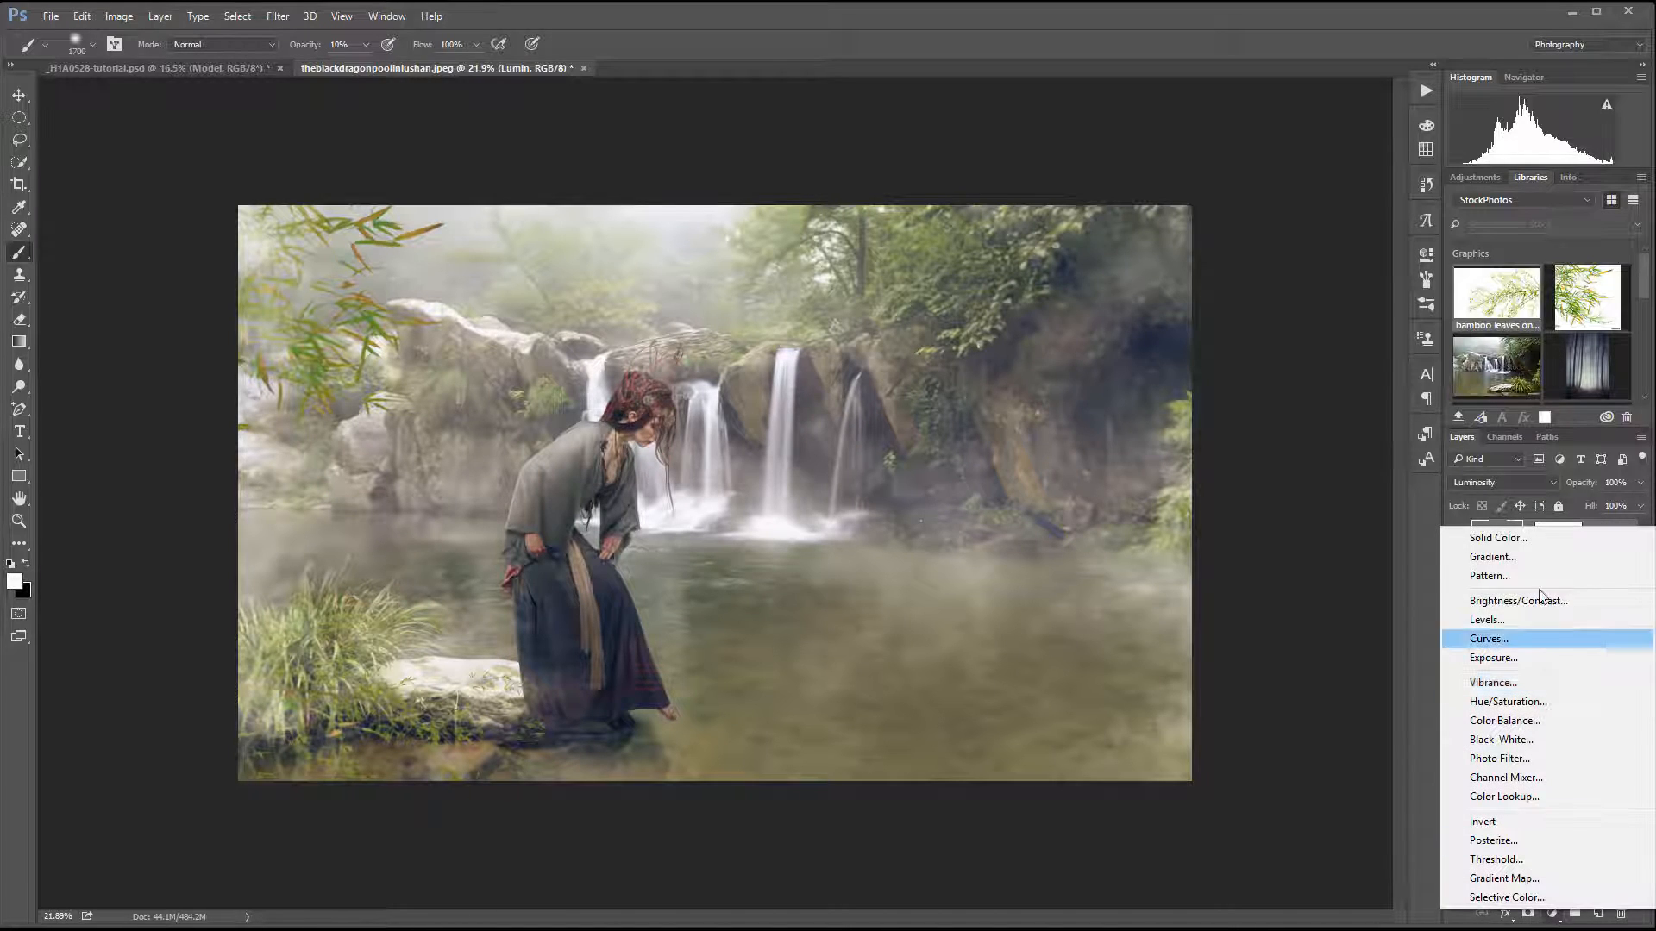
pyautogui.click(1528, 644)
pyautogui.doubleClick(1608, 537)
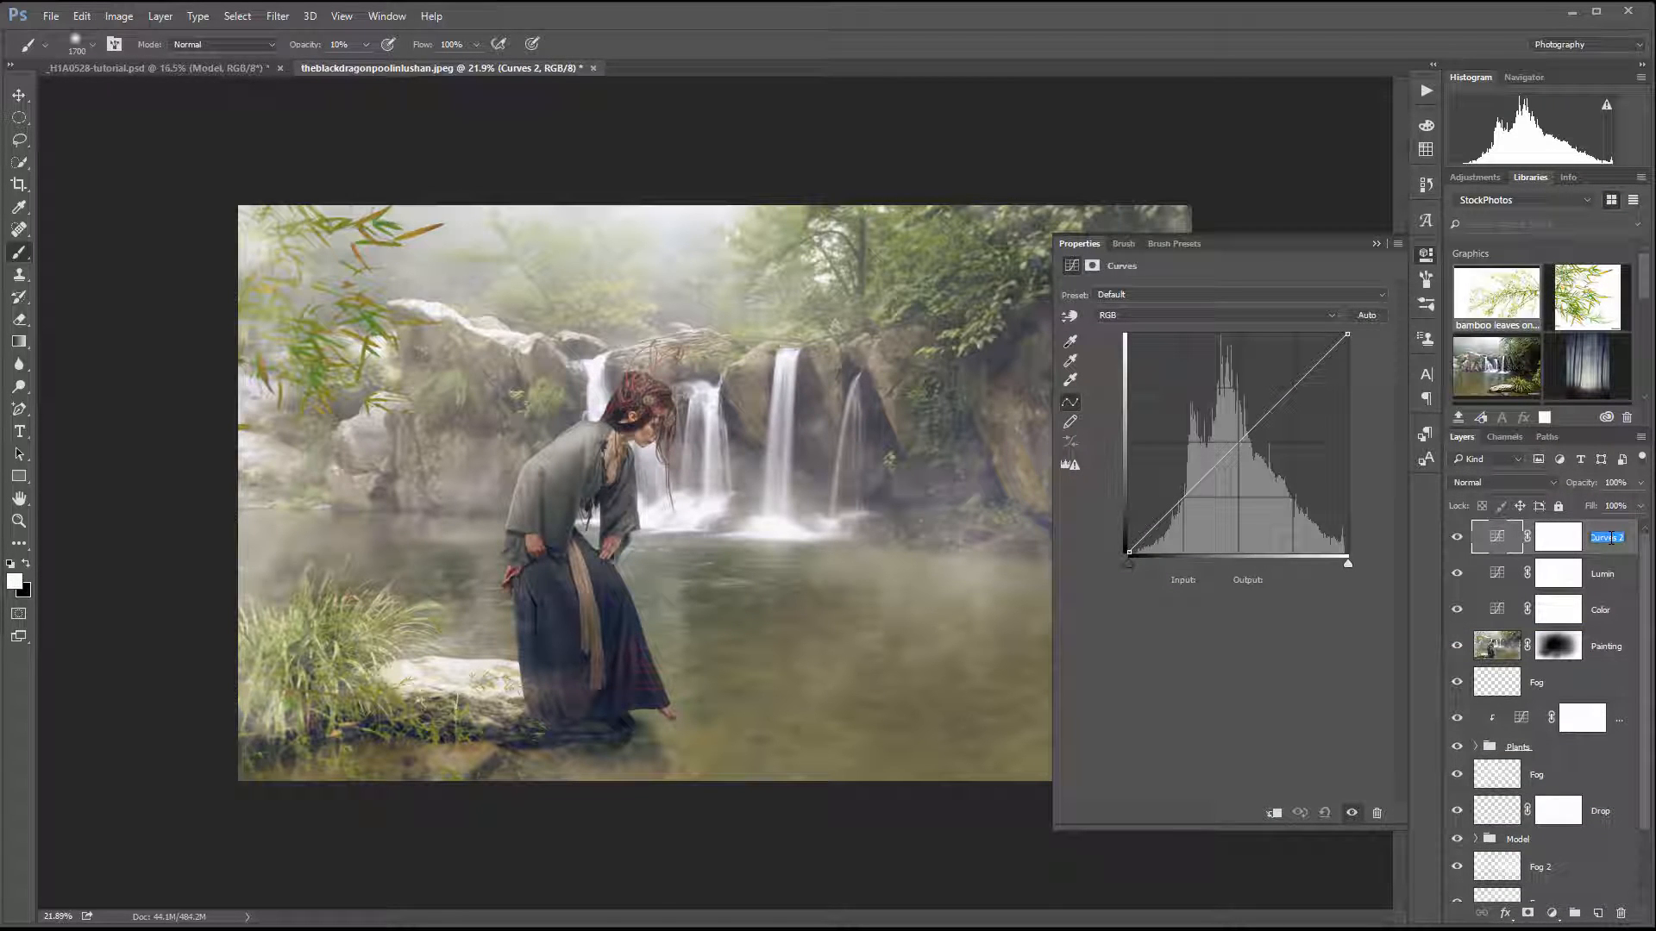
pyautogui.write('Br')
pyautogui.press('Return')
pyautogui.moveTo(1346, 335); pyautogui.dragTo(1348, 552)
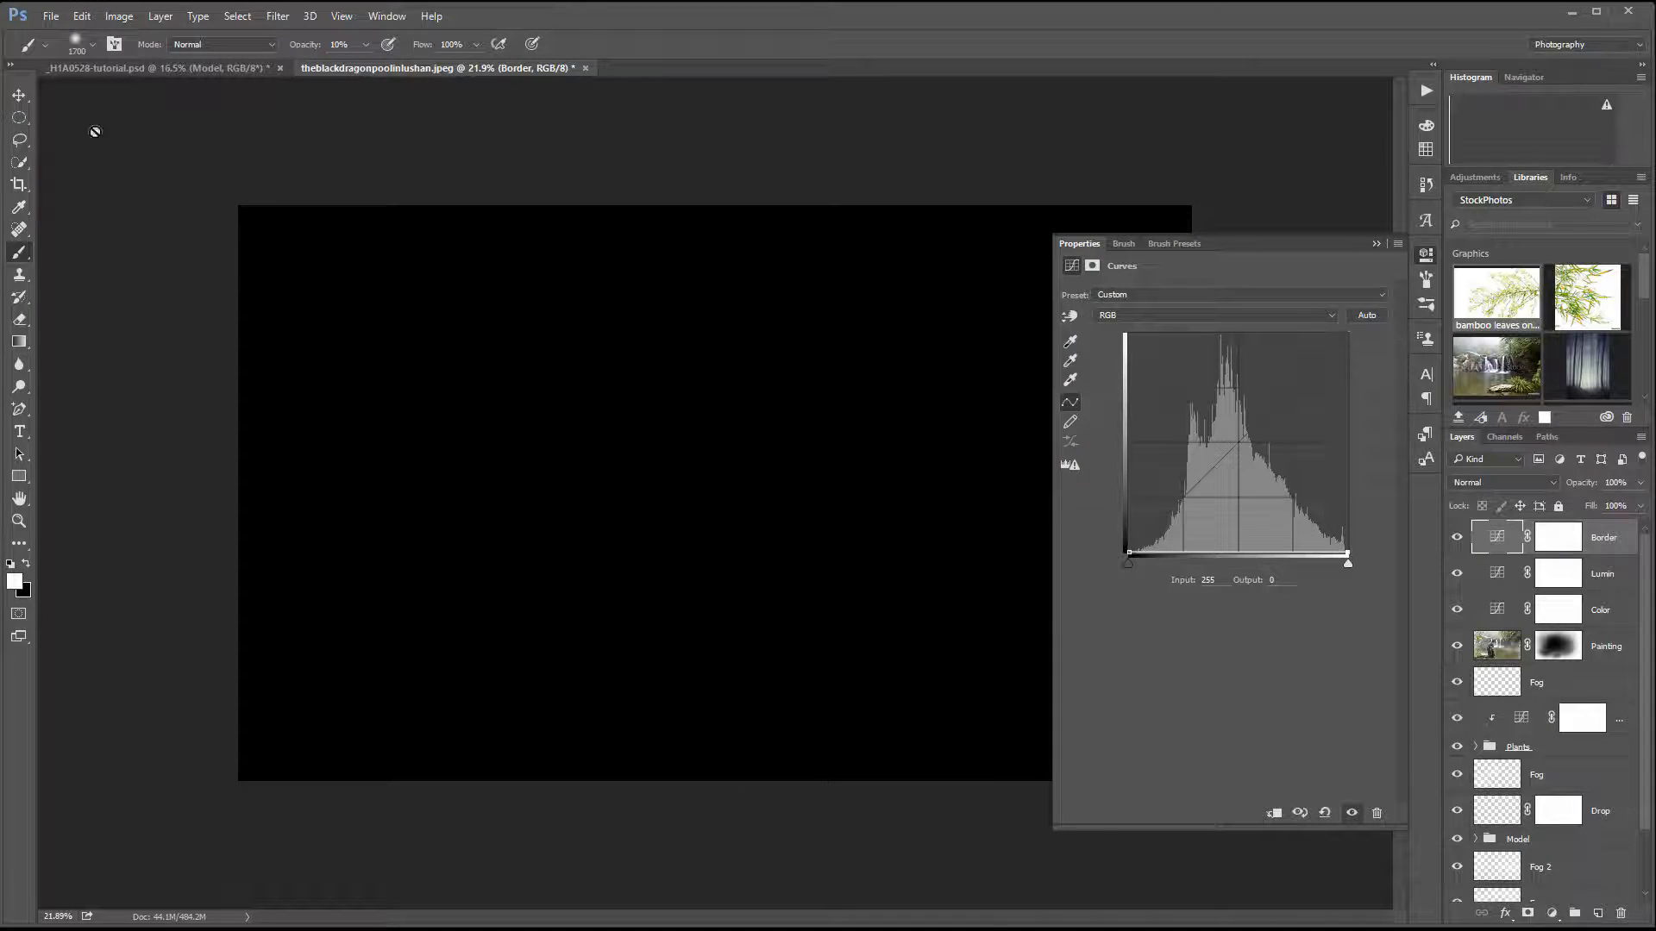
# Step: Fill a rectangle just inside the image edges with black on the Border layer's mask, leaving a thin frame, and deselect
pyautogui.moveTo(19, 117); pyautogui.dragTo(77, 118)
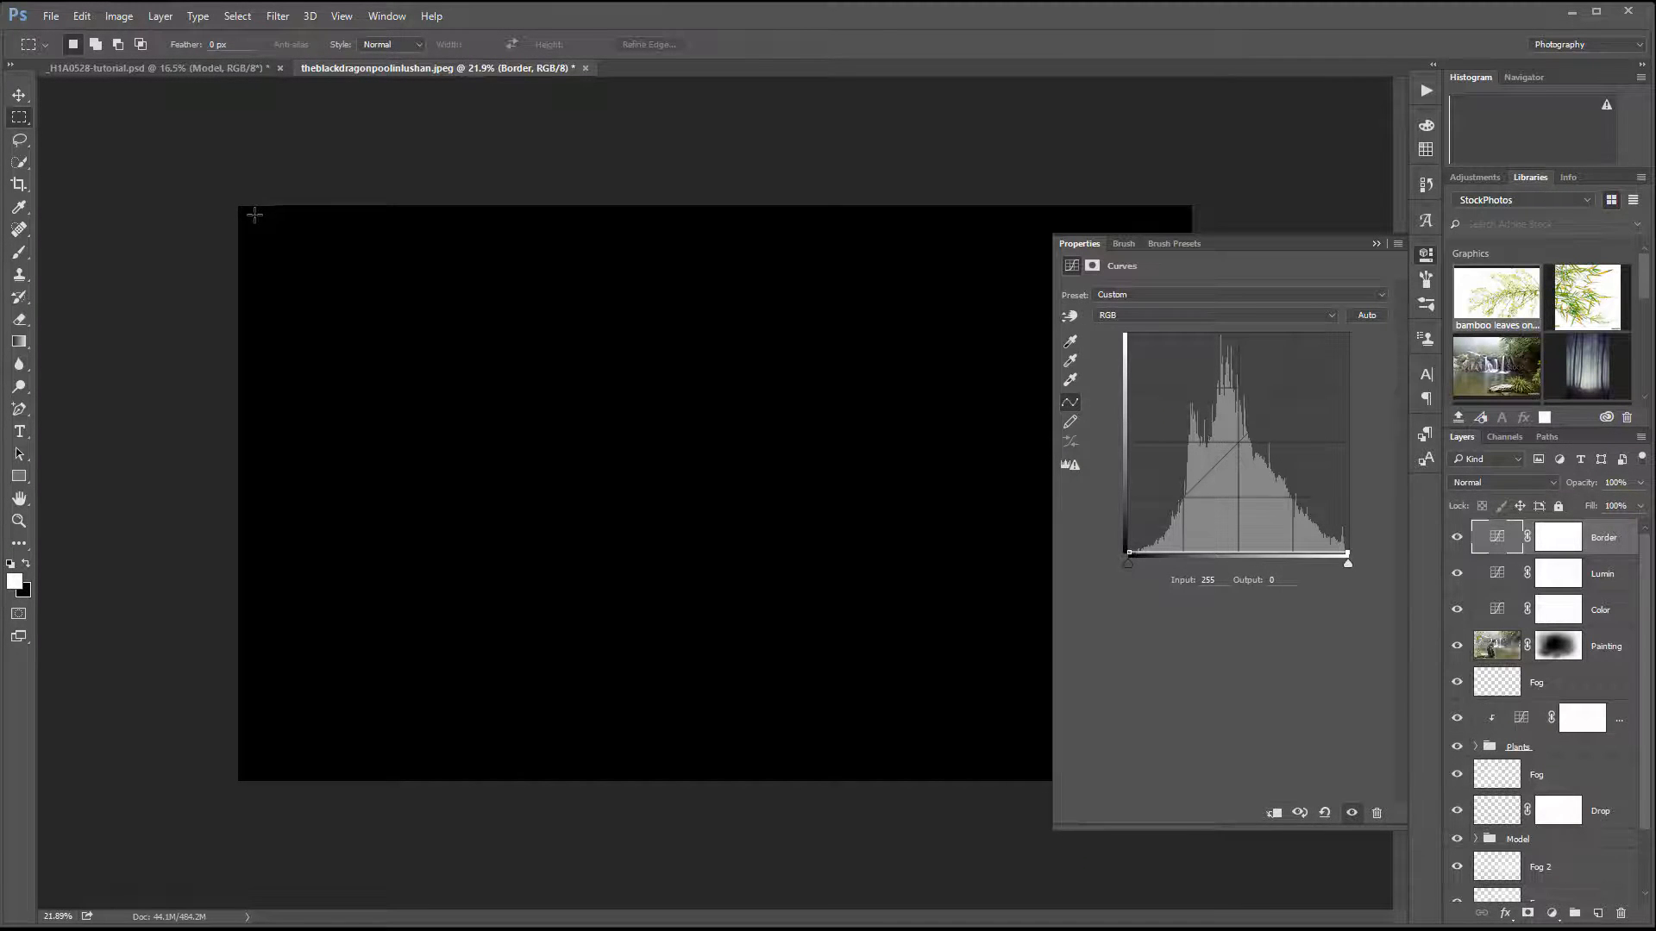
pyautogui.moveTo(251, 217); pyautogui.dragTo(1179, 773)
pyautogui.press('Delete')
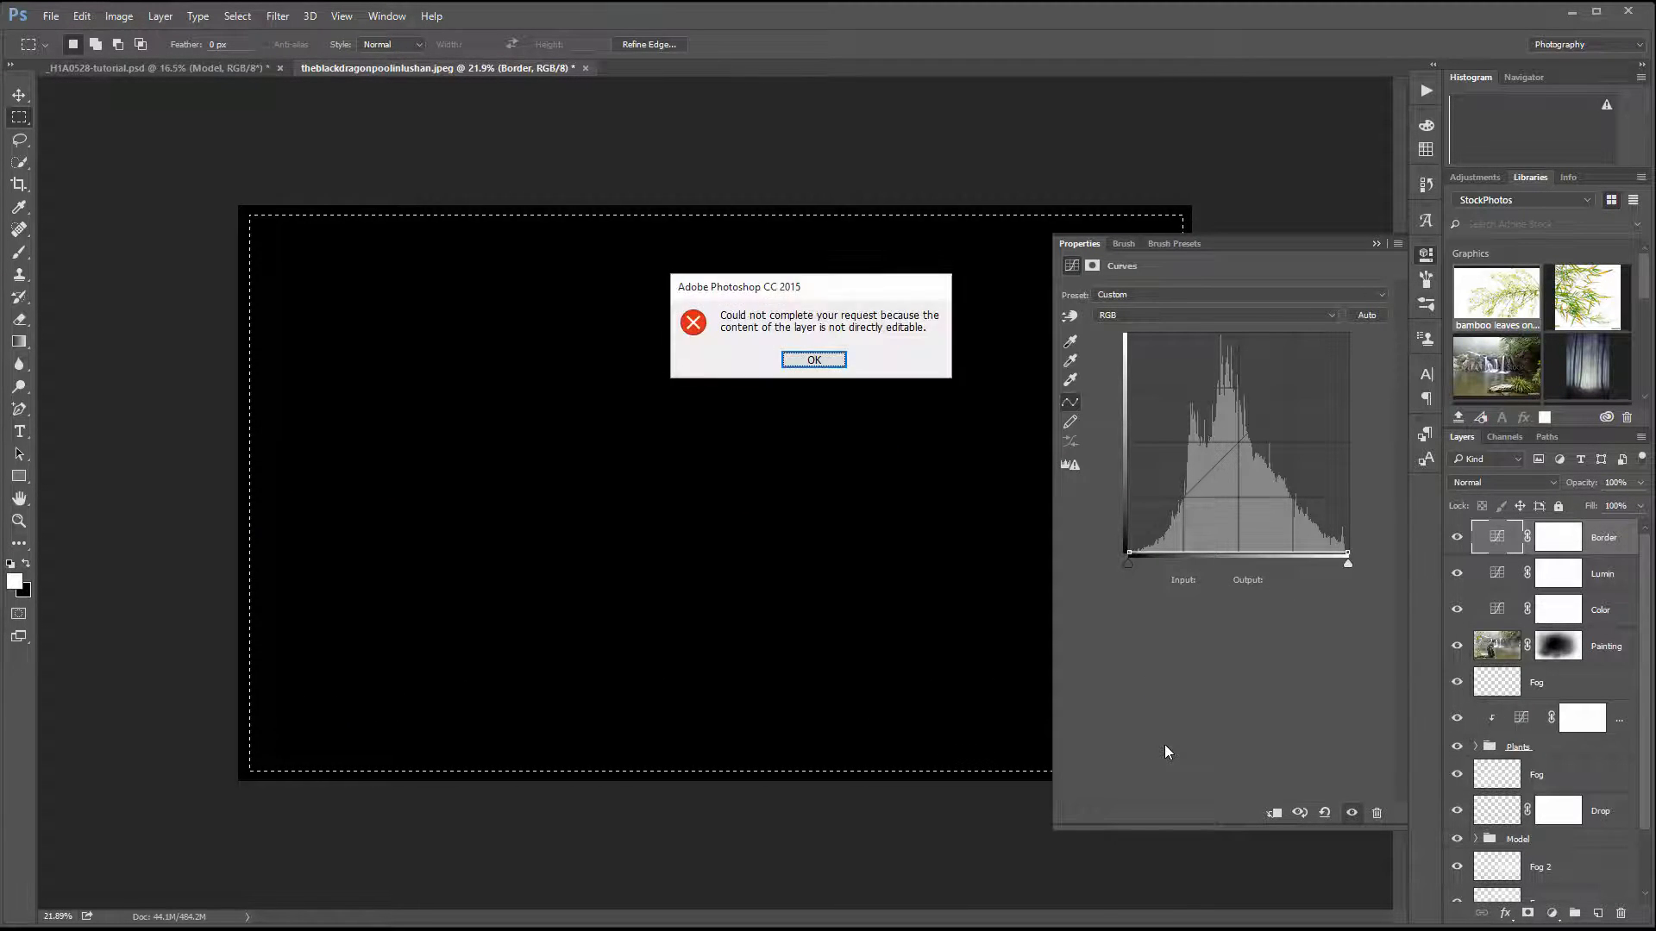
pyautogui.press('Return')
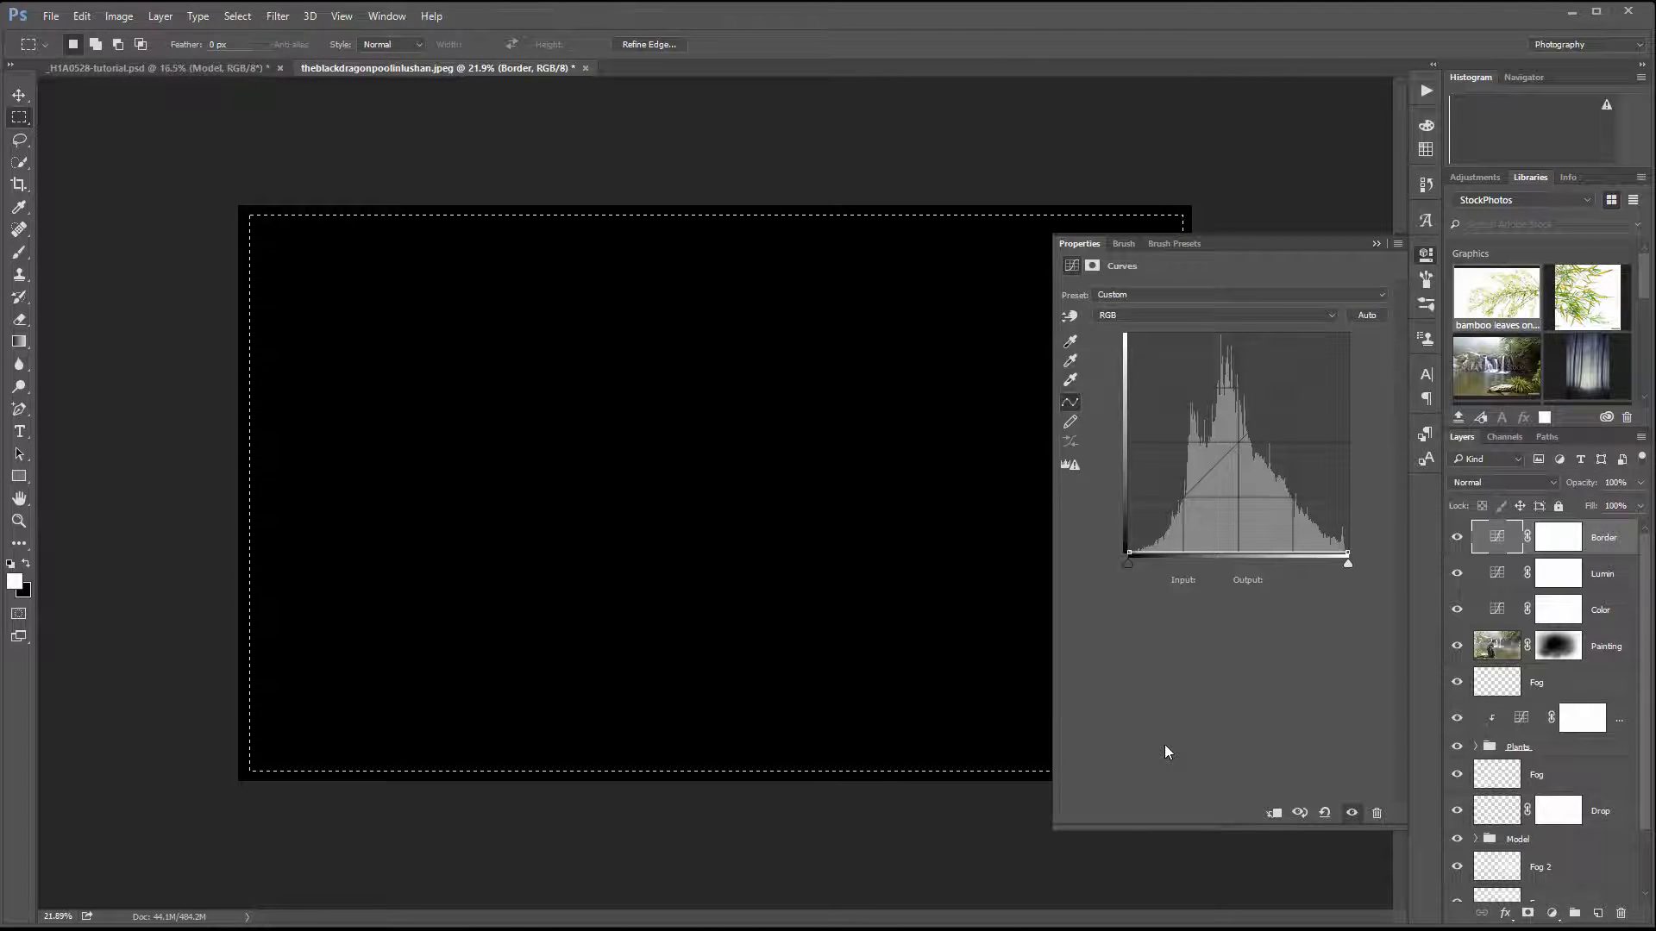
pyautogui.hotkey('ctrl', '\\')
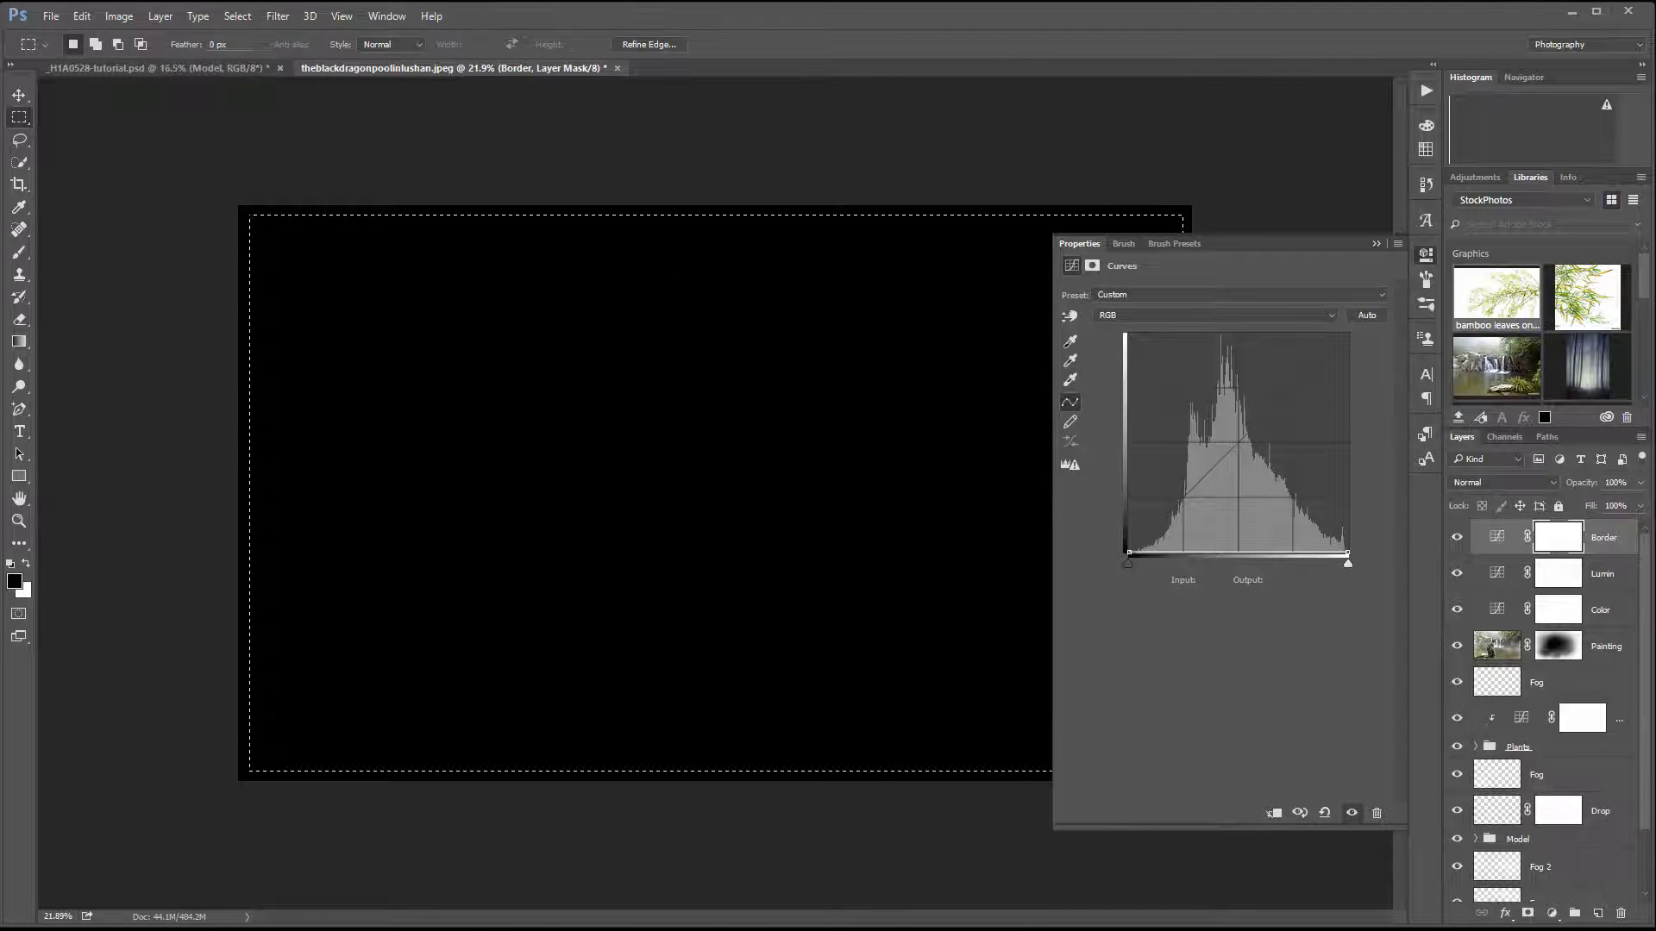
pyautogui.hotkey('alt', 'BackSpace')
pyautogui.hotkey('ctrl', 'd')
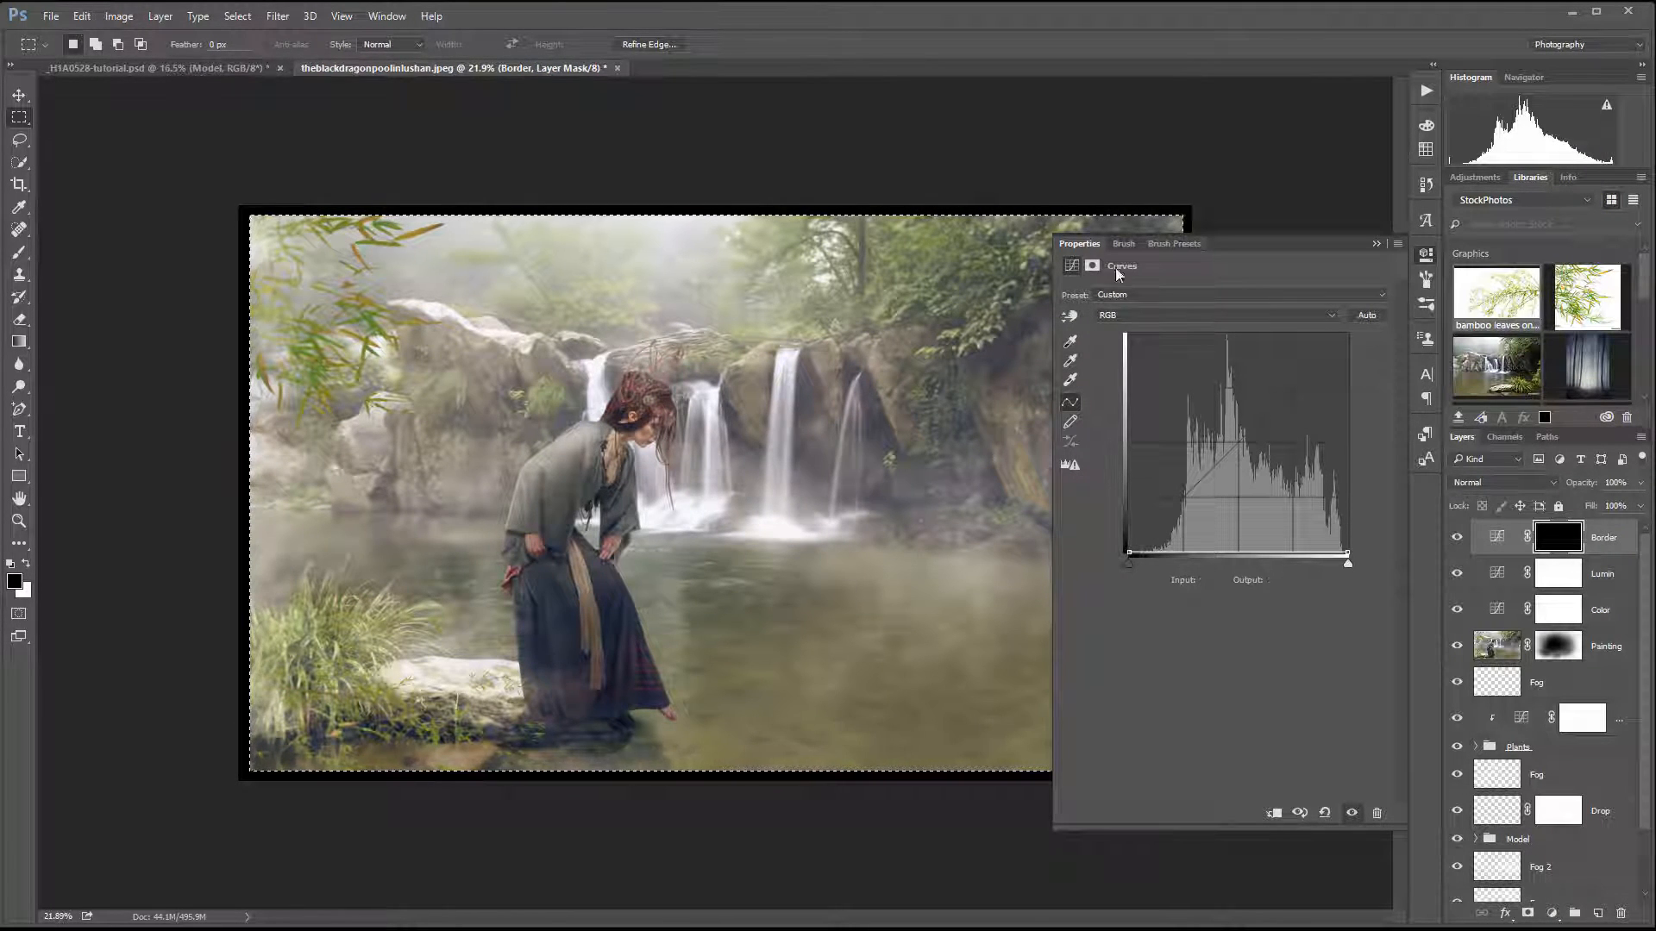
pyautogui.hotkey('ctrl', 'd')
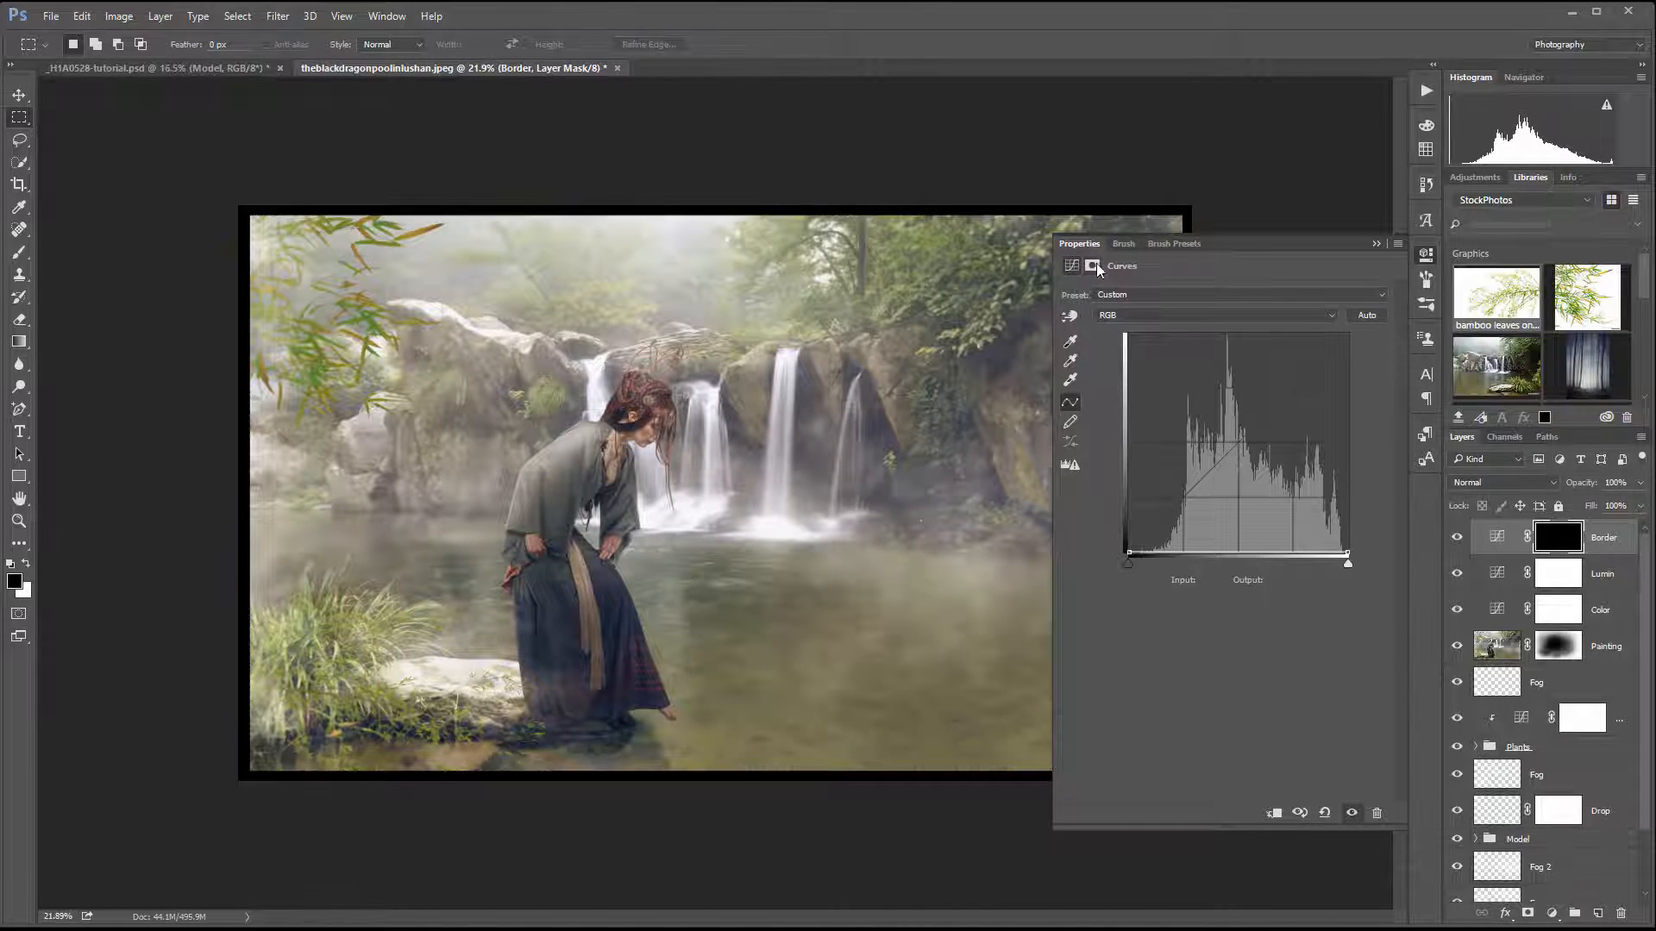
# Step: Feather the Border mask by 147.1 px, set the layer's blend mode to Soft Light and compare it on and off
pyautogui.click(1092, 266)
pyautogui.moveTo(1075, 411); pyautogui.dragTo(1297, 402)
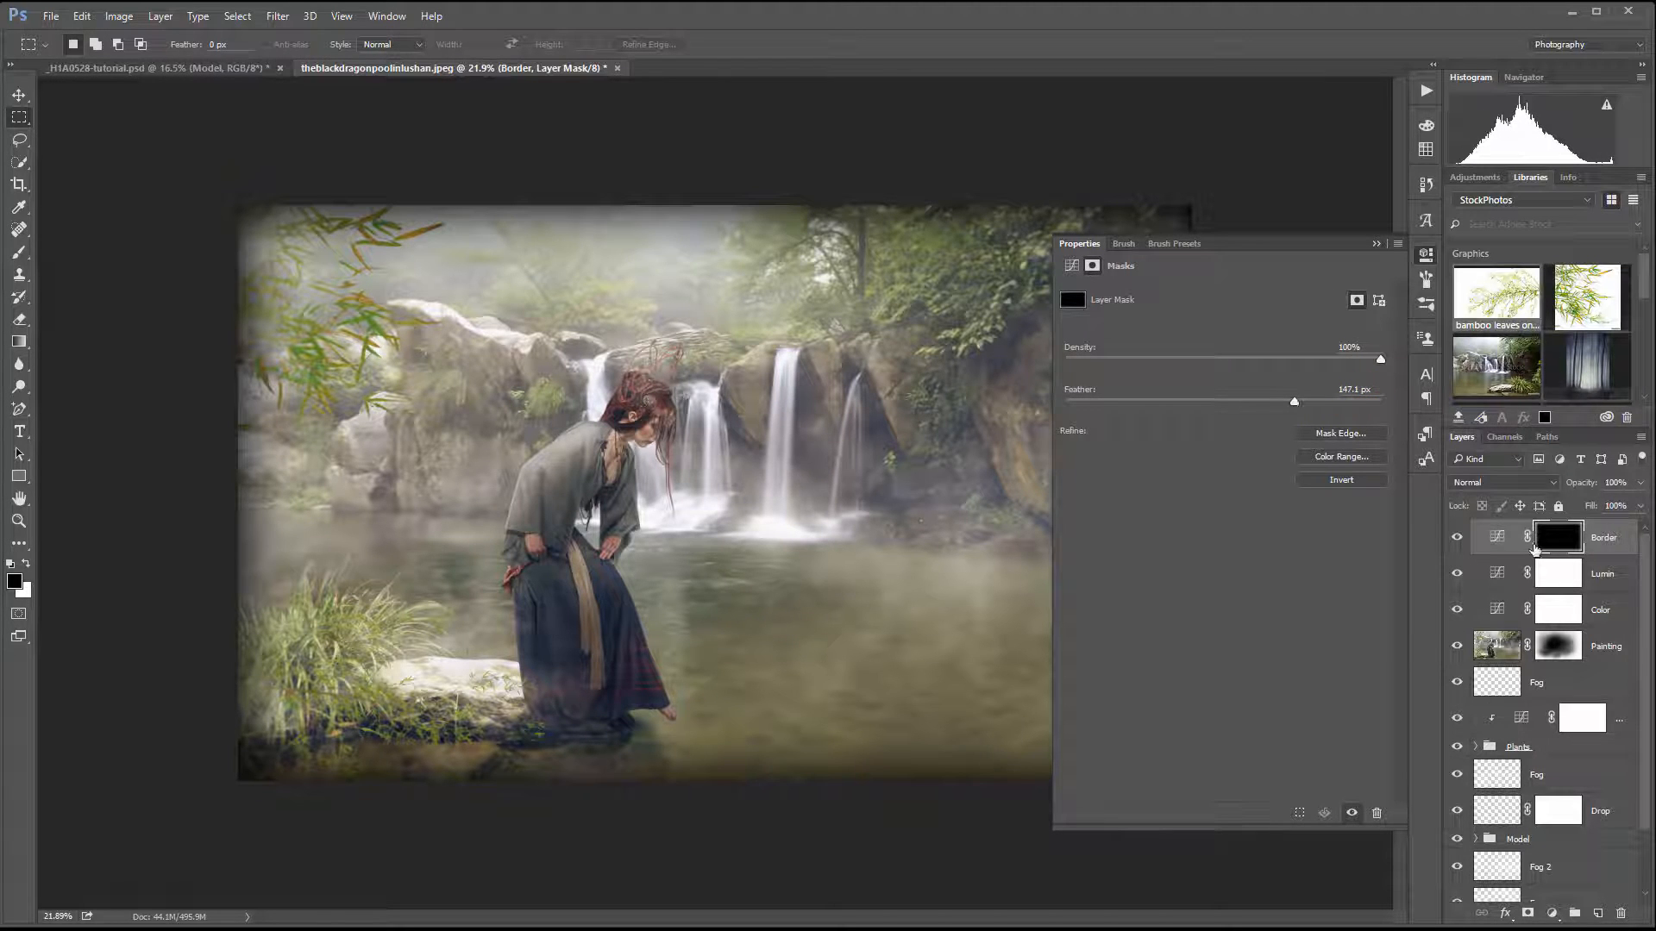
pyautogui.click(1546, 483)
pyautogui.click(1523, 661)
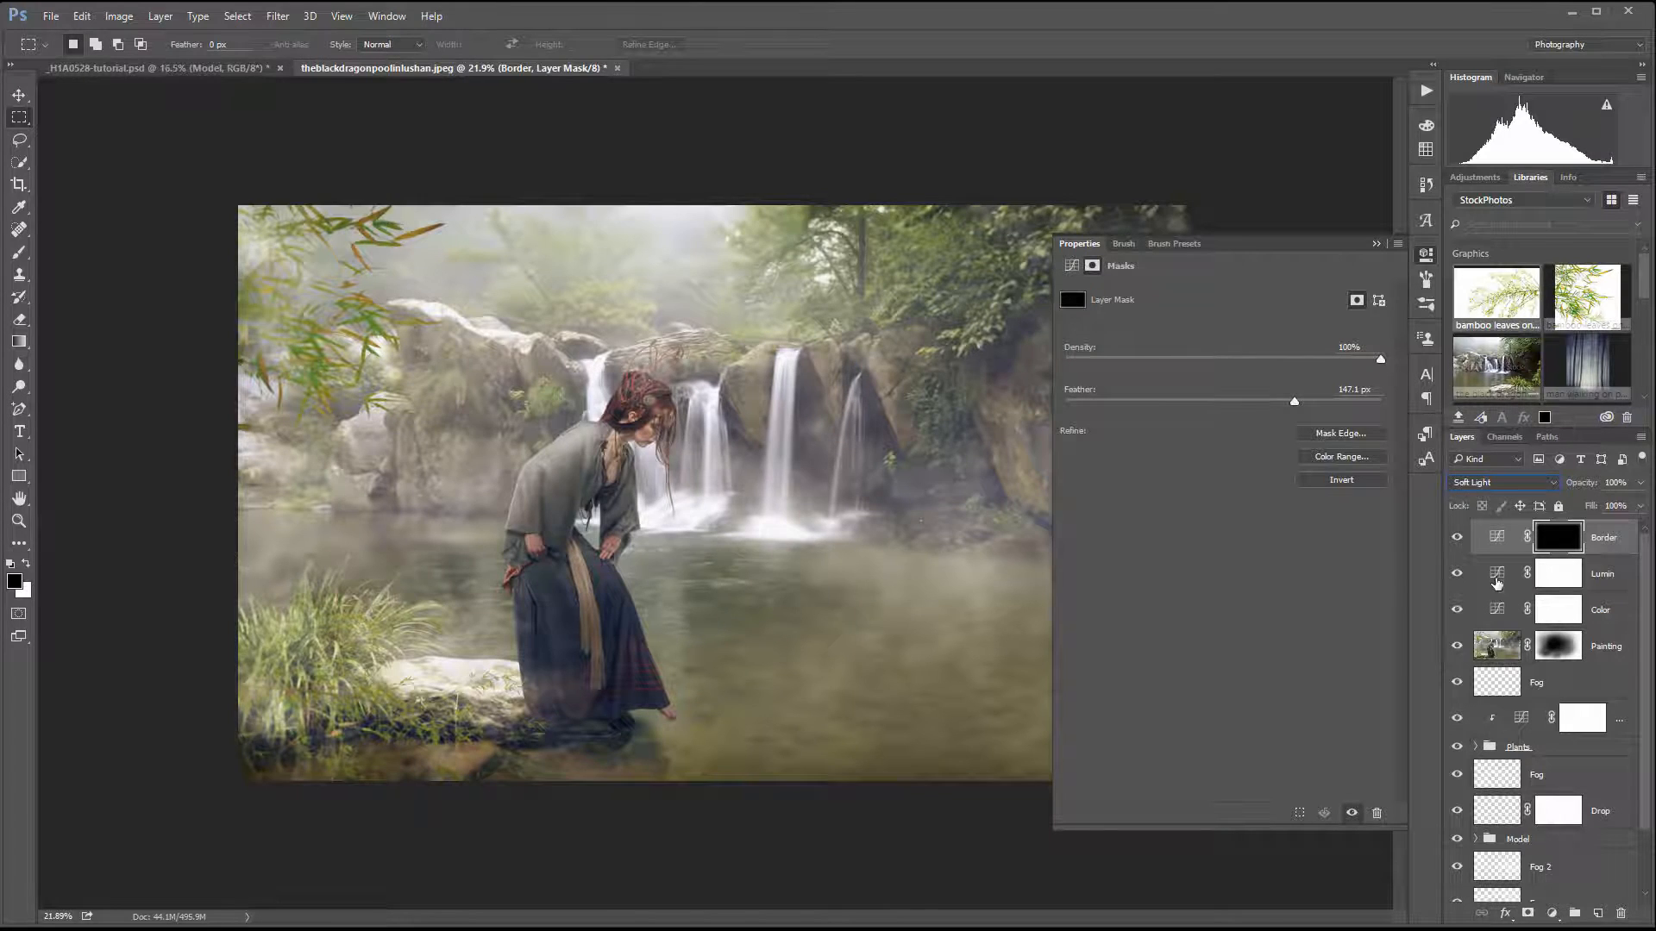
pyautogui.click(1458, 538)
pyautogui.click(1458, 540)
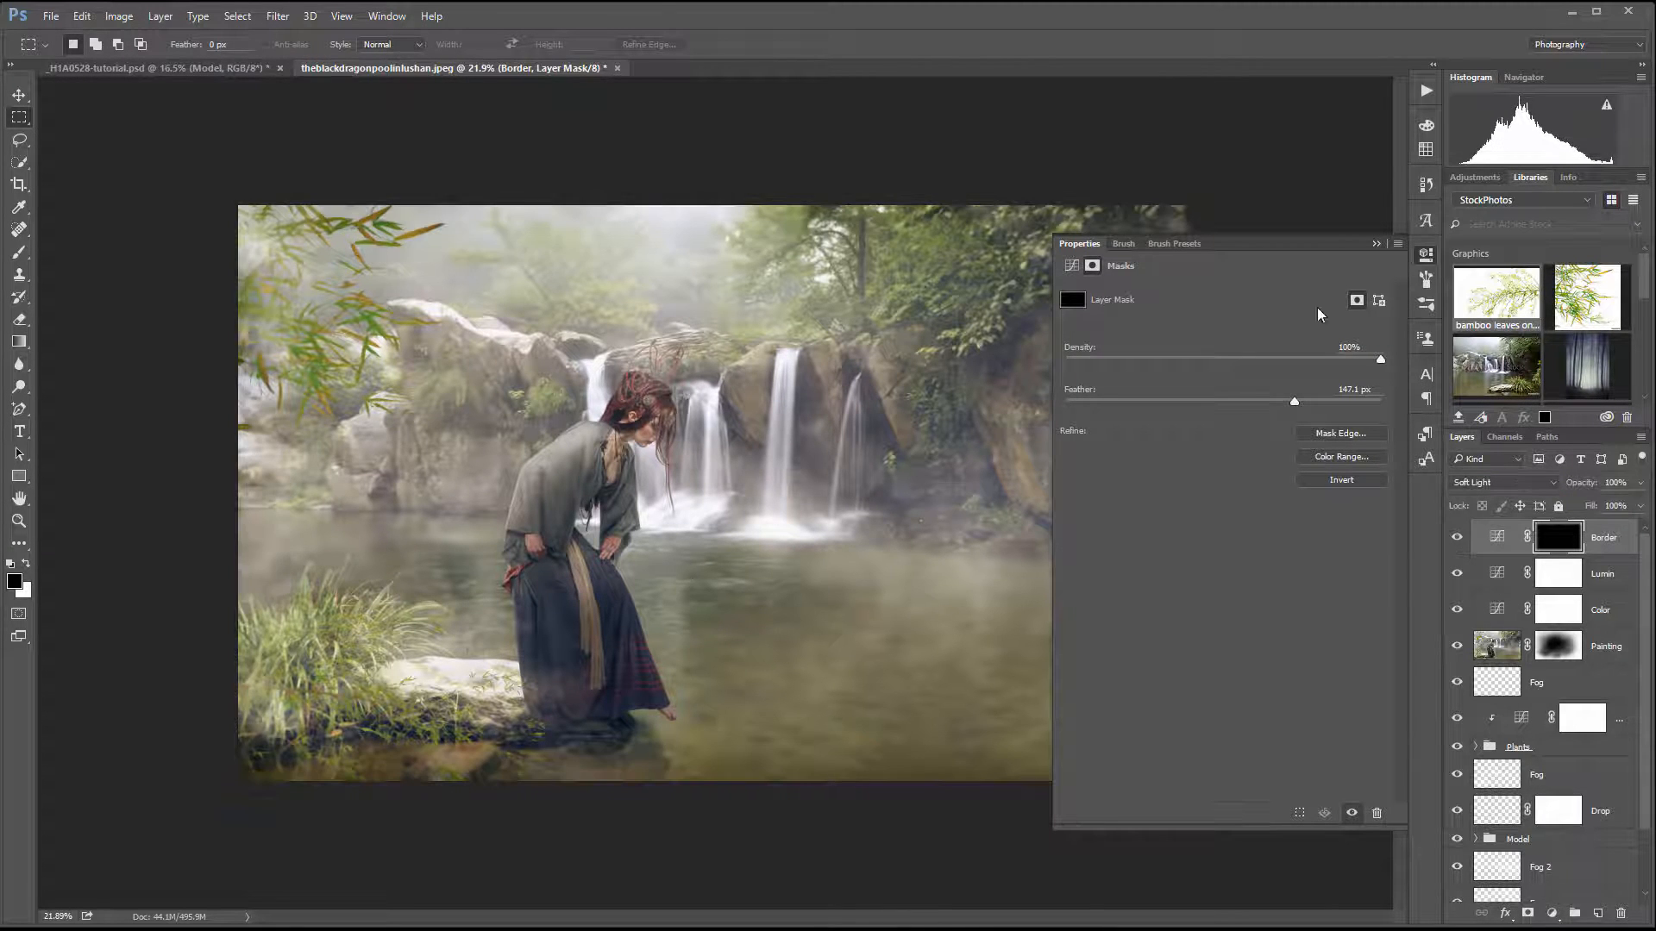
# Step: Move the Border curve's white point to input 4, output 255 for bright edges, and compare the layer on and off
pyautogui.click(1071, 267)
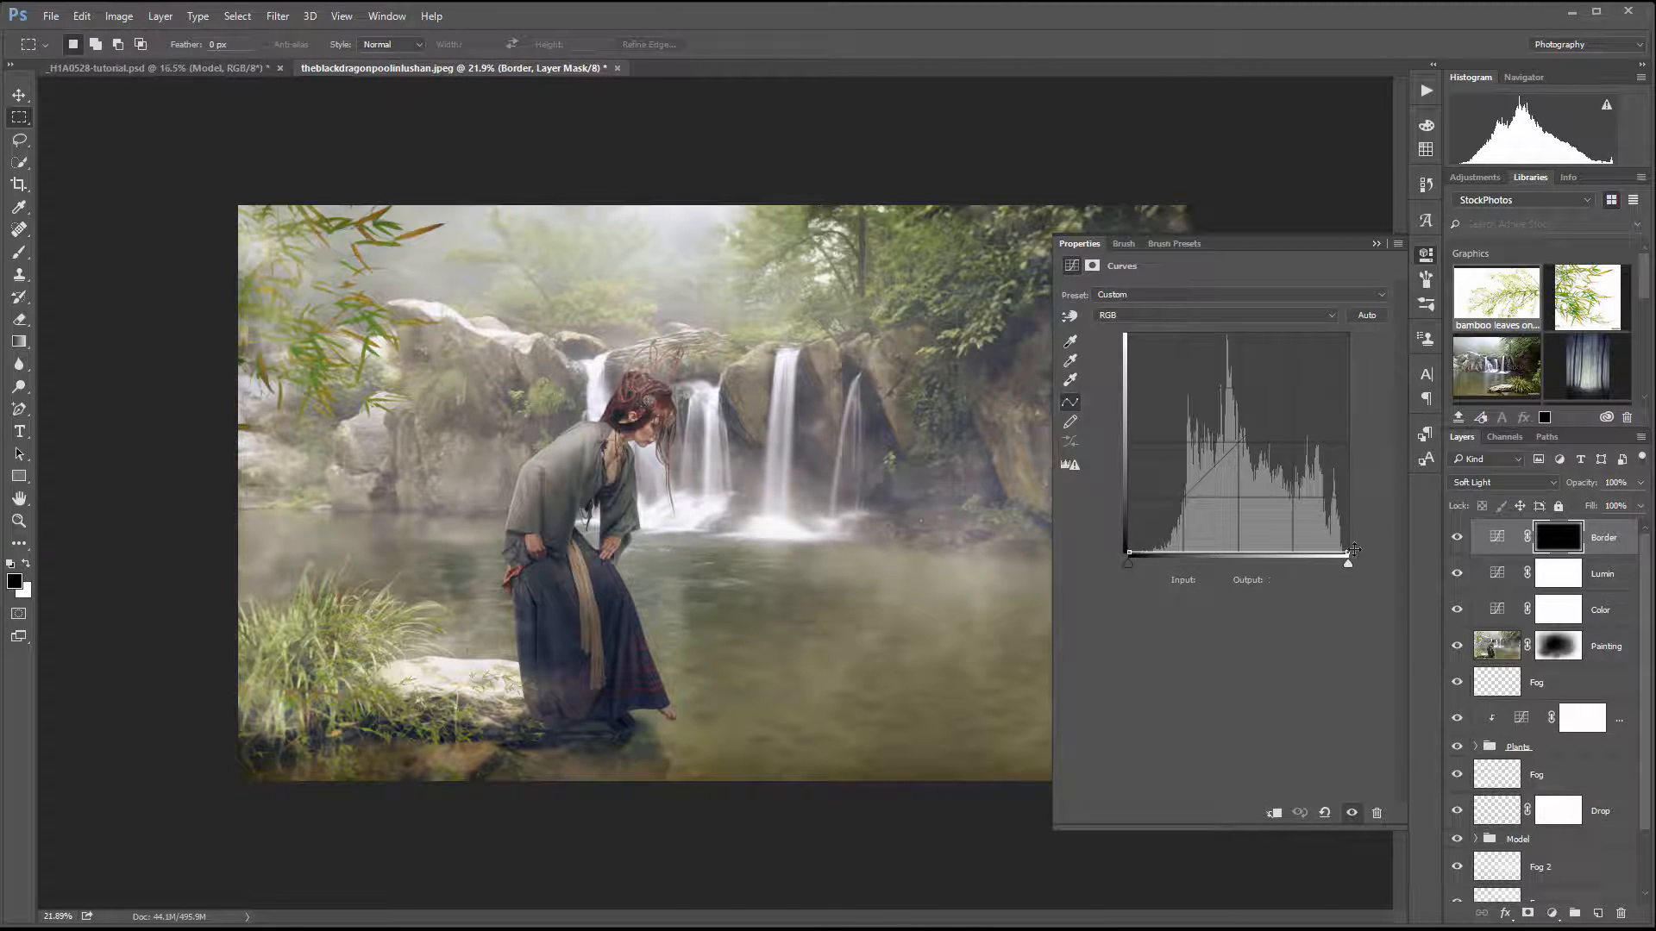
pyautogui.moveTo(1349, 554); pyautogui.dragTo(1053, 256)
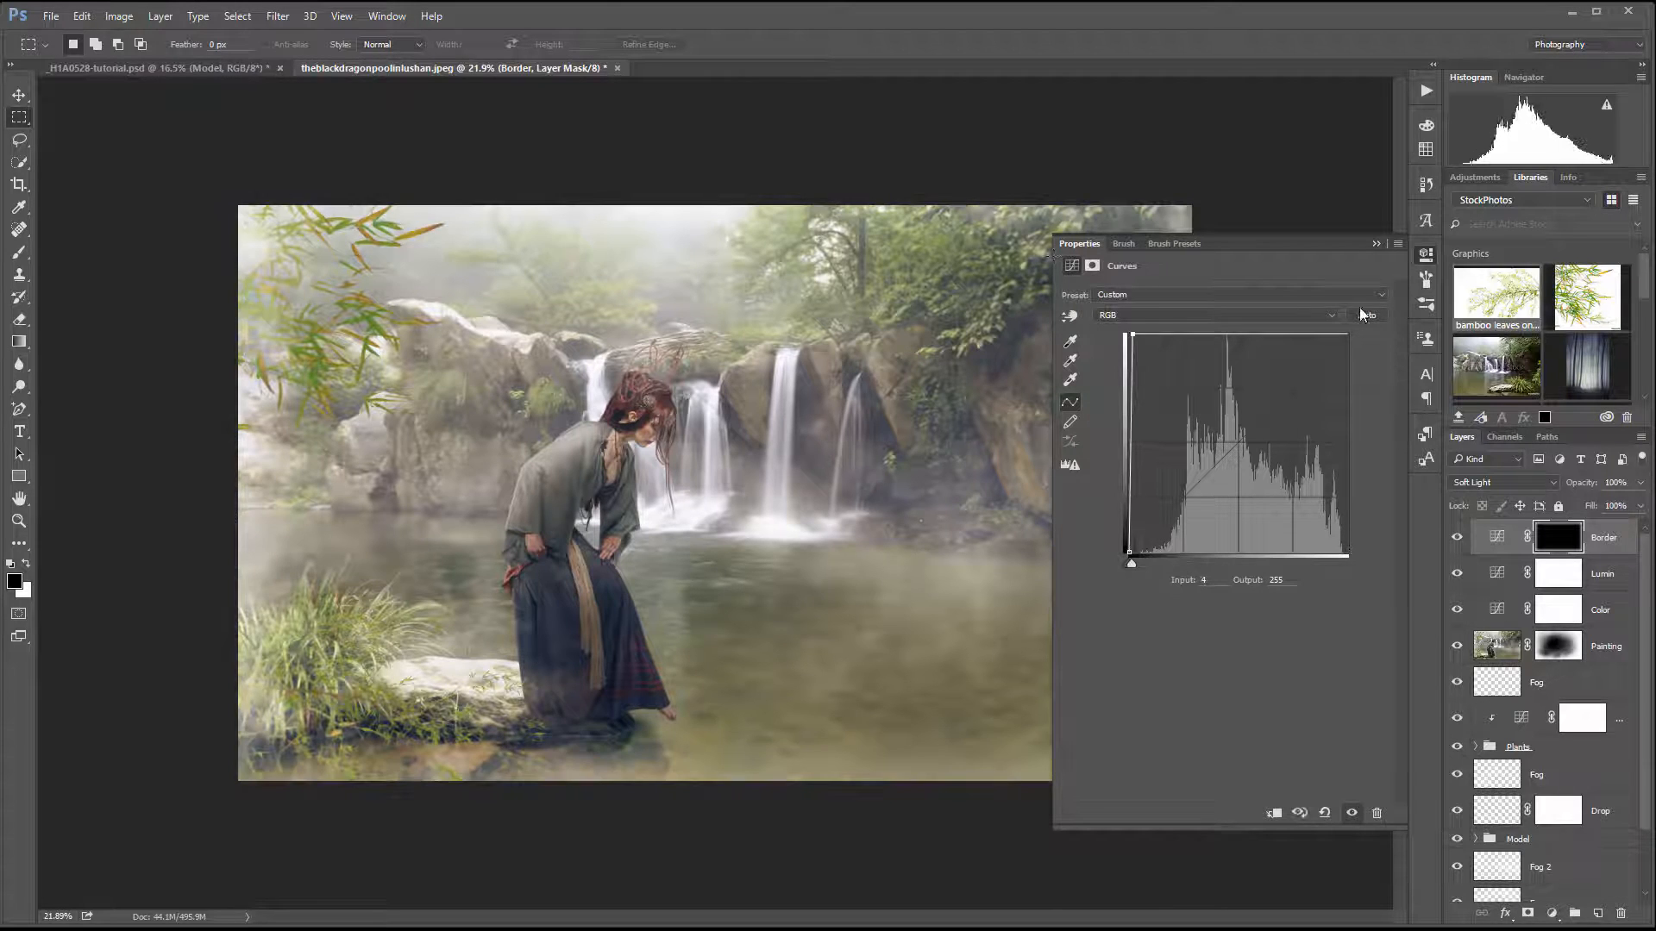
pyautogui.click(1425, 254)
pyautogui.click(1458, 537)
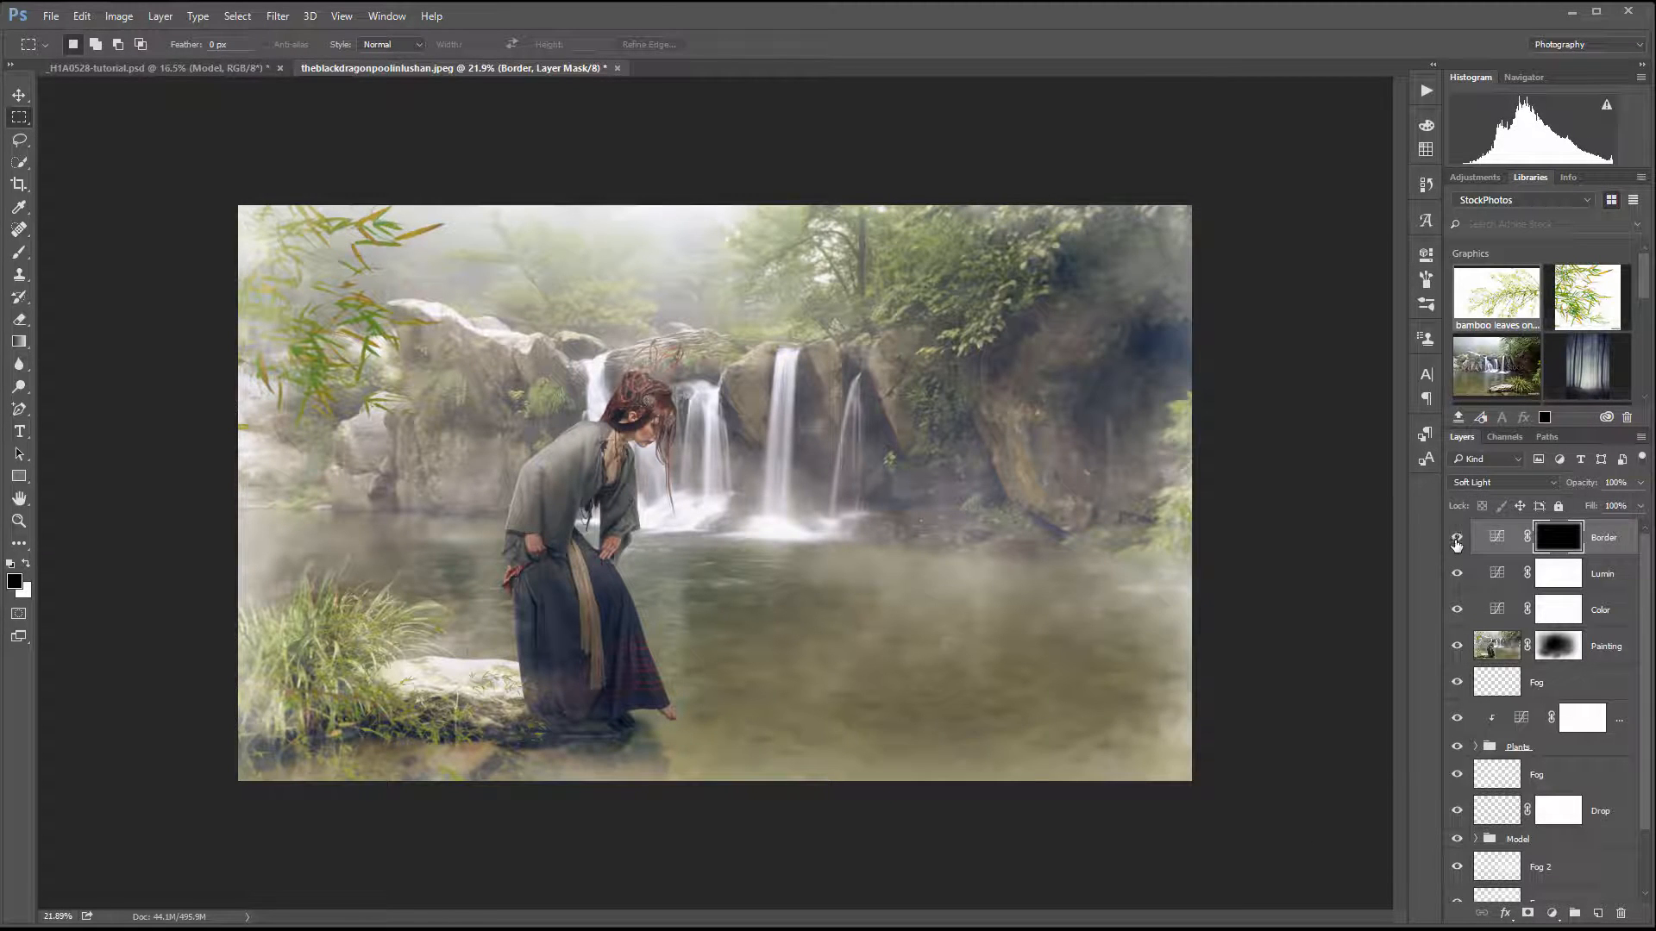
pyautogui.click(1457, 538)
pyautogui.click(1457, 544)
pyautogui.click(1457, 544)
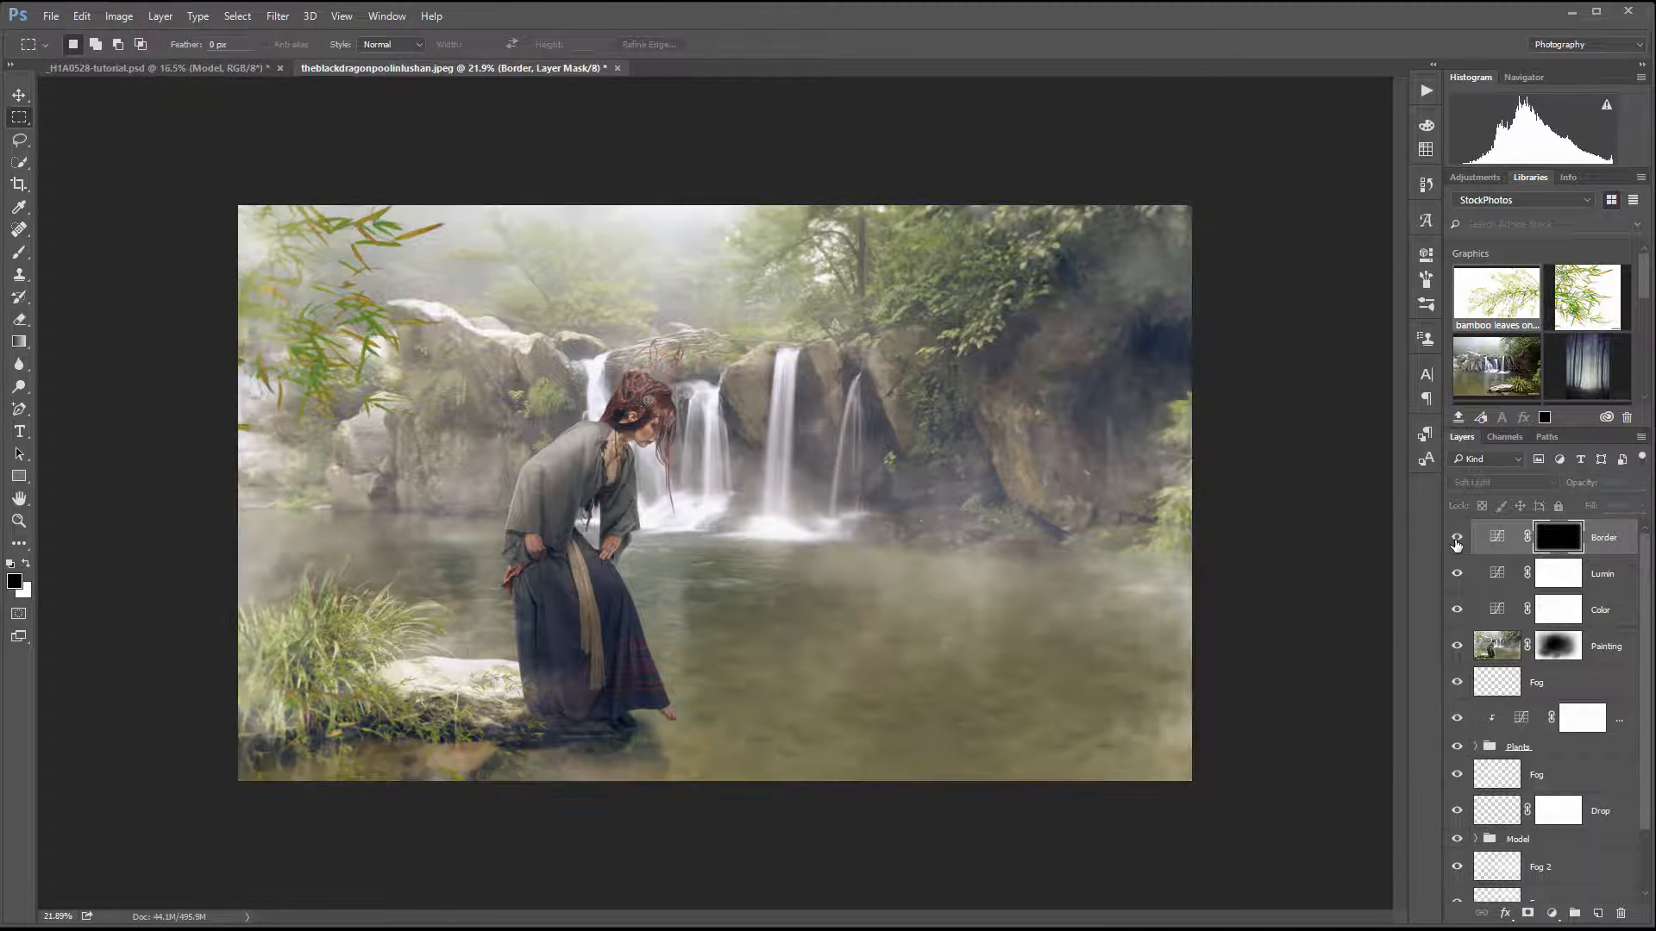
pyautogui.click(1456, 541)
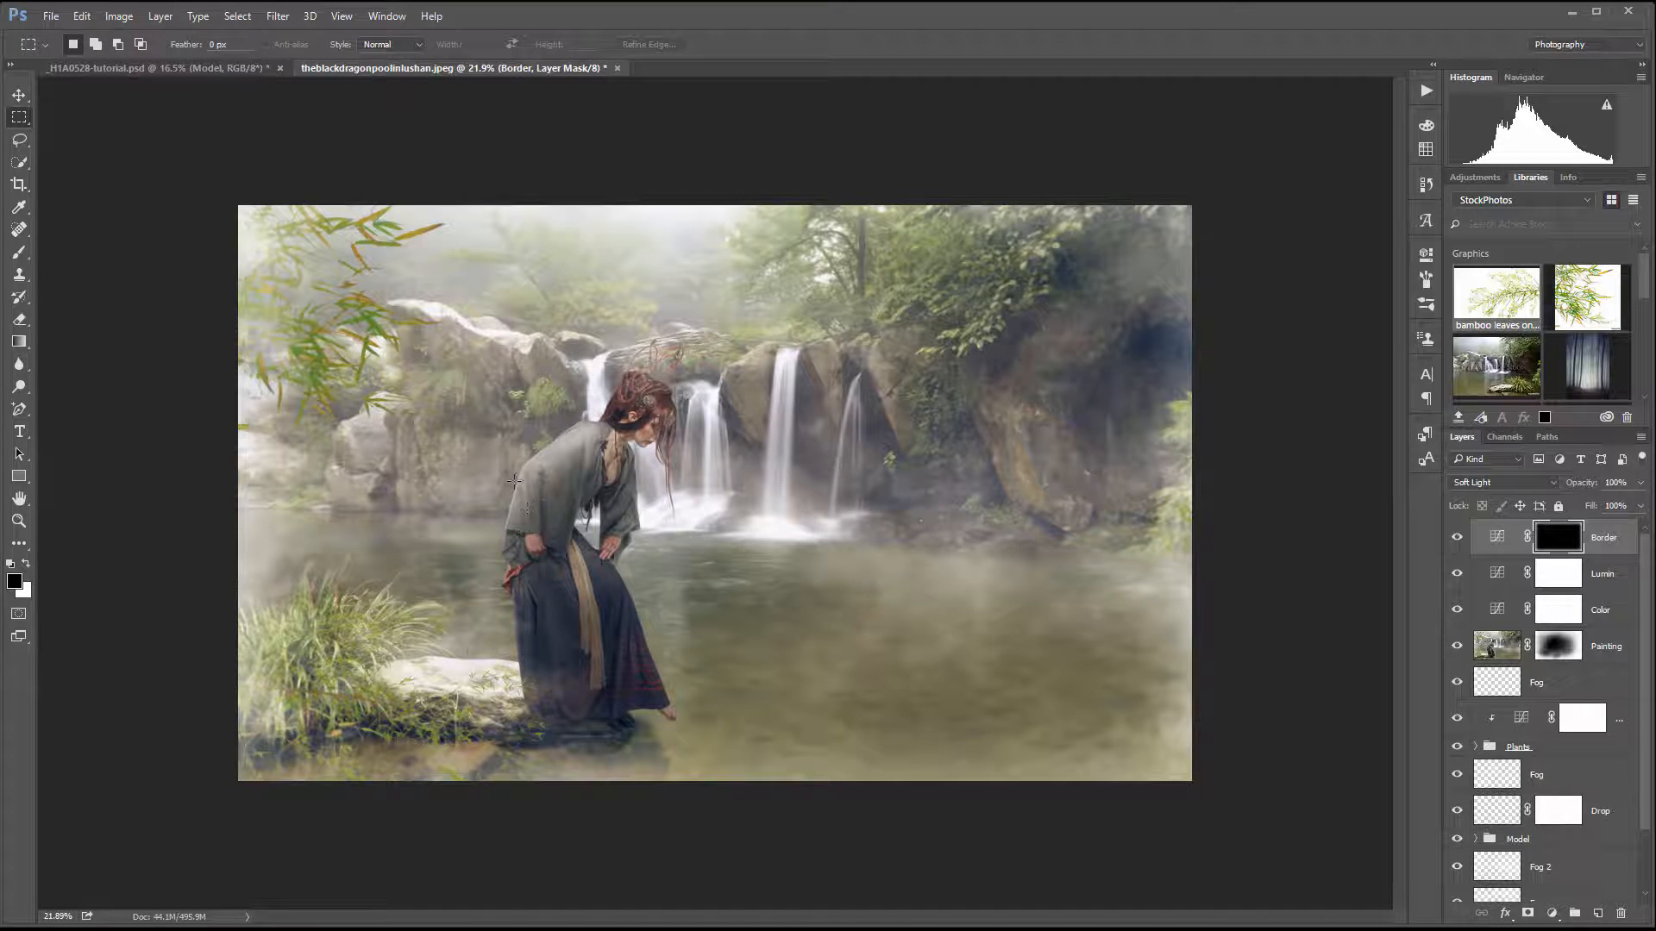
# Step: Create a new layer named Fog directly above the Painting layer and make white the foreground color
pyautogui.scroll(3, 512, 488)
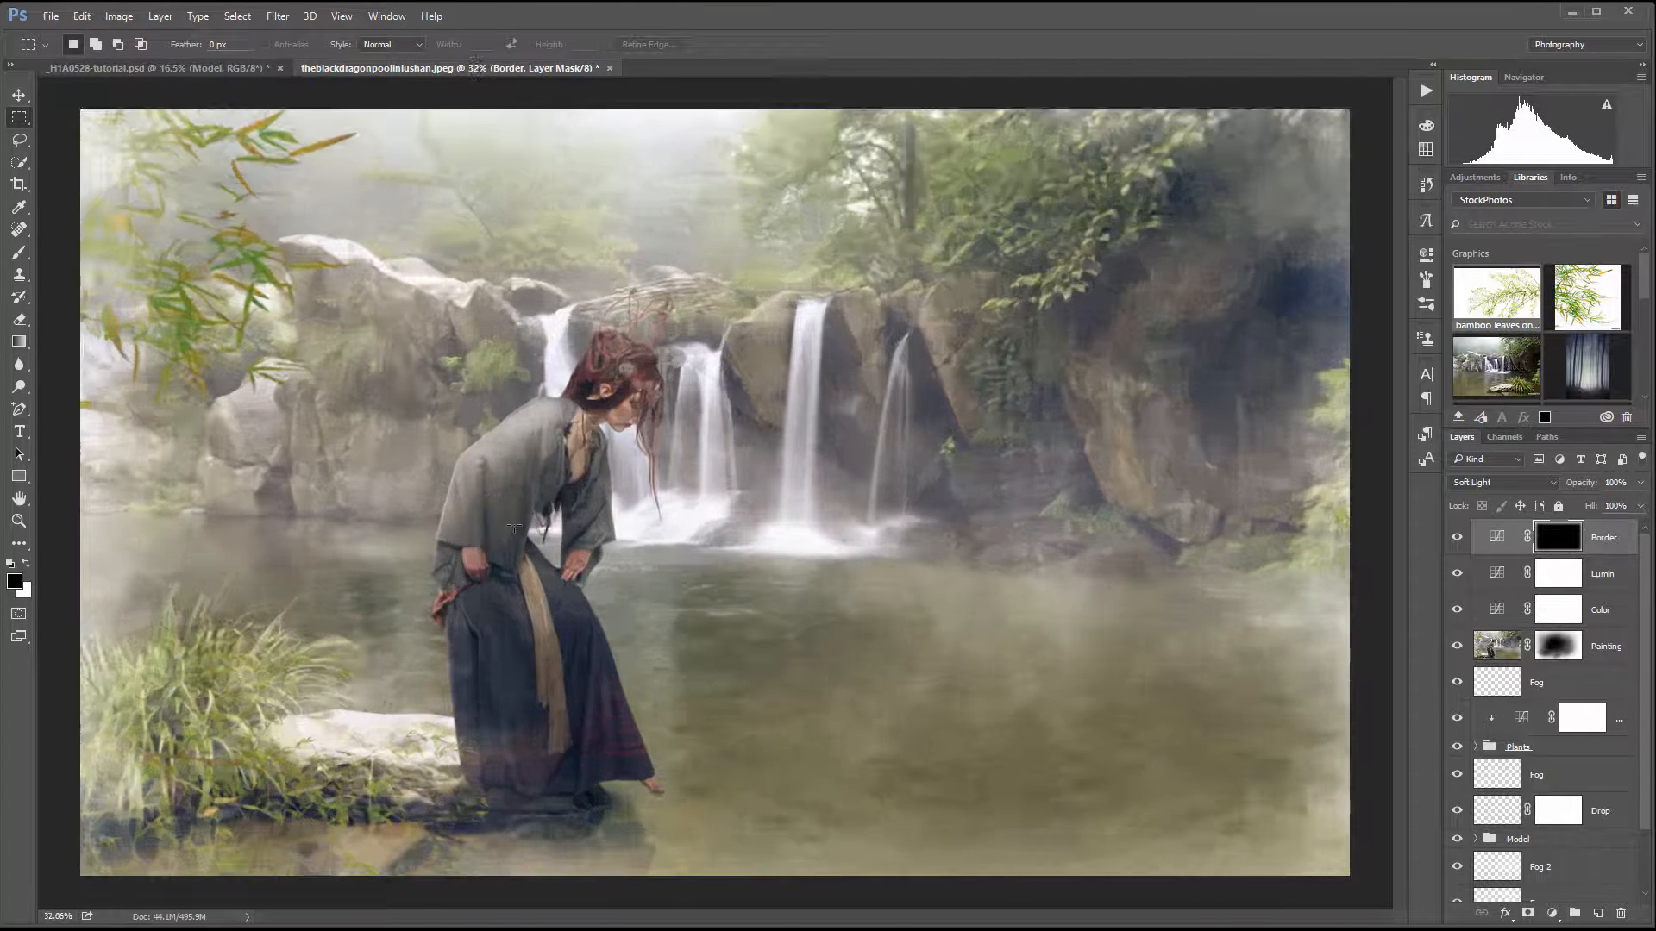
pyautogui.click(1606, 648)
pyautogui.press('x')
pyautogui.click(1599, 912)
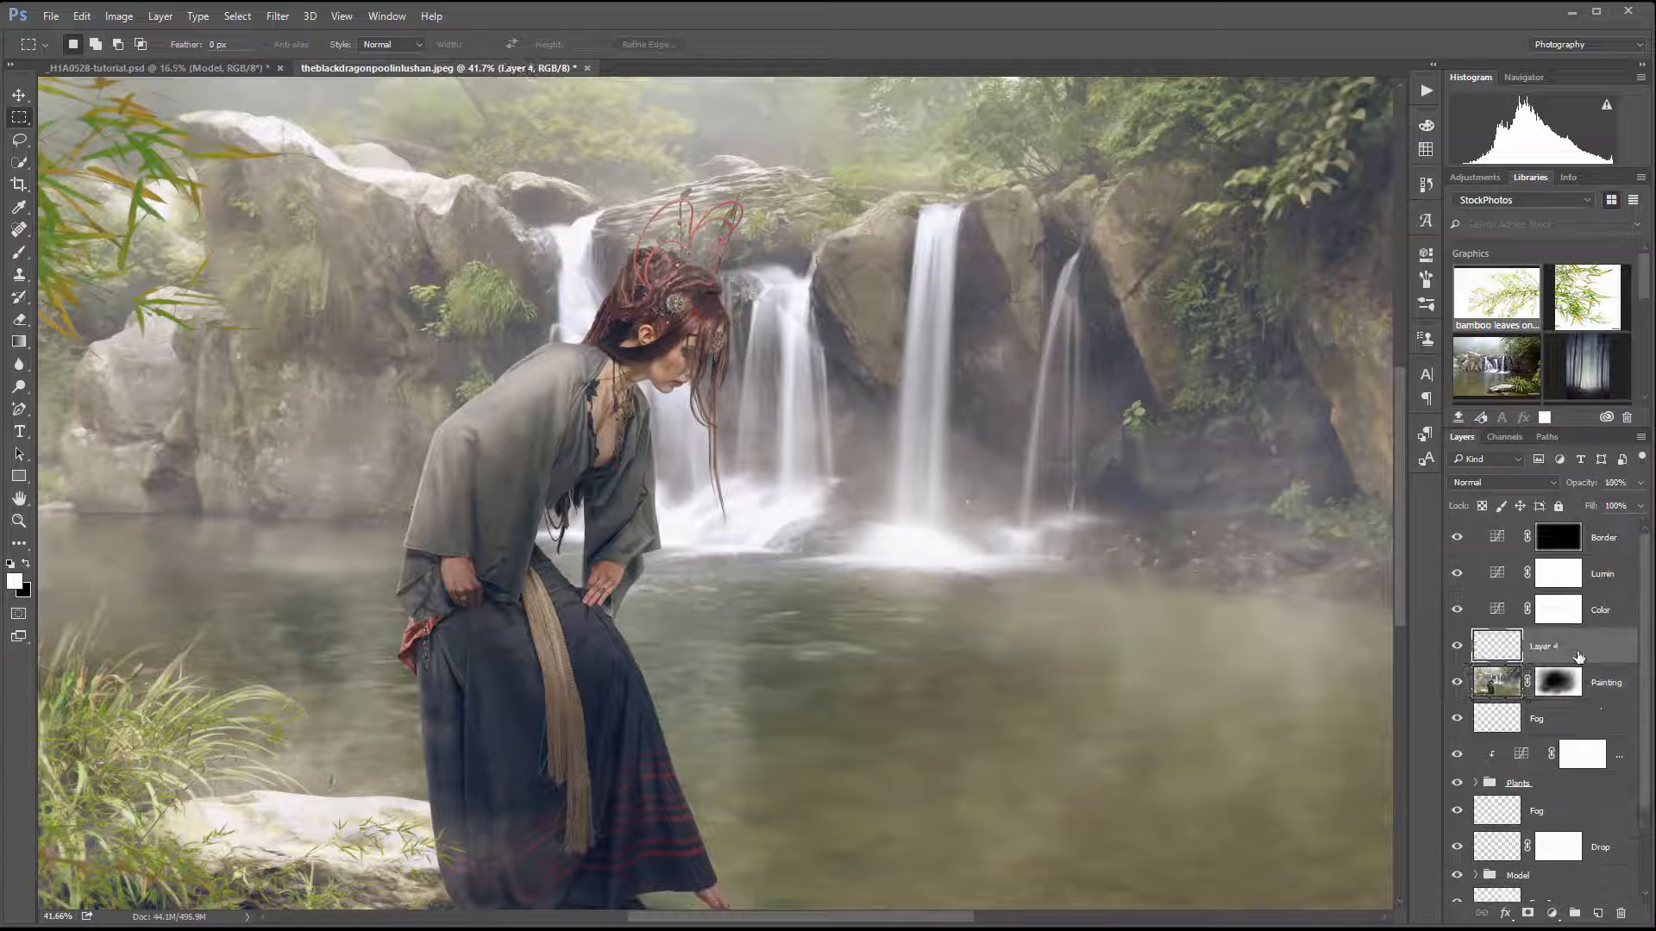
pyautogui.doubleClick(1546, 645)
pyautogui.write('Fog')
pyautogui.press('Return')
# Step: Set up the Brush tool with the 764 px fog tip at 100% opacity and a size of 1000 px
pyautogui.click(19, 251)
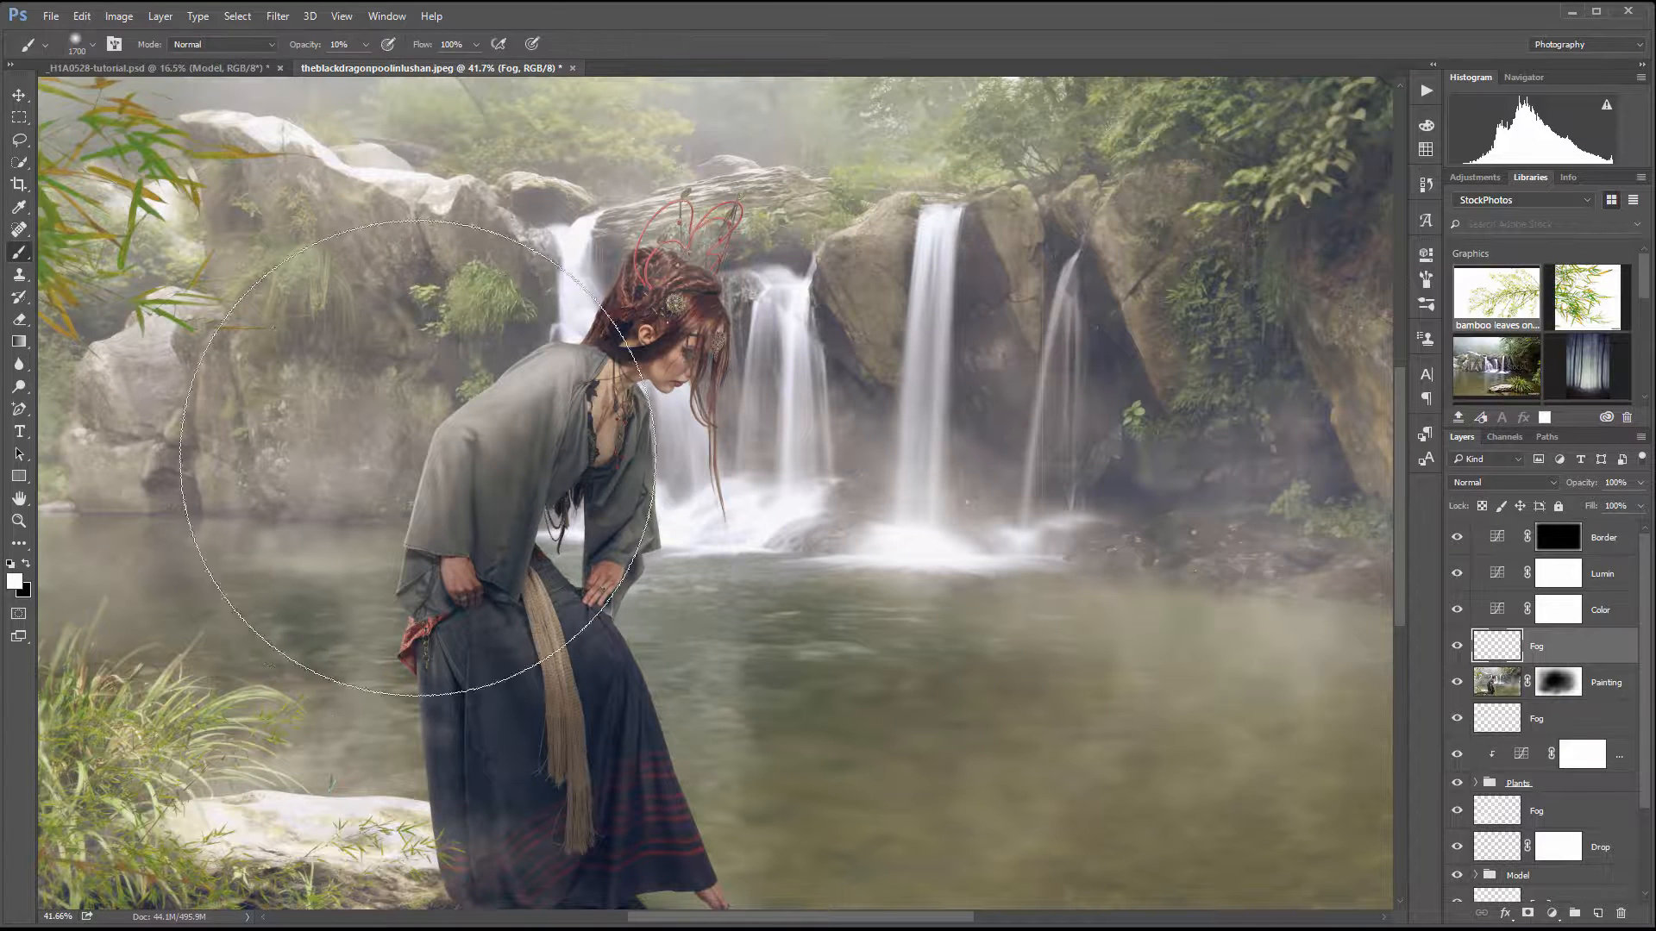
pyautogui.rightClick(446, 505)
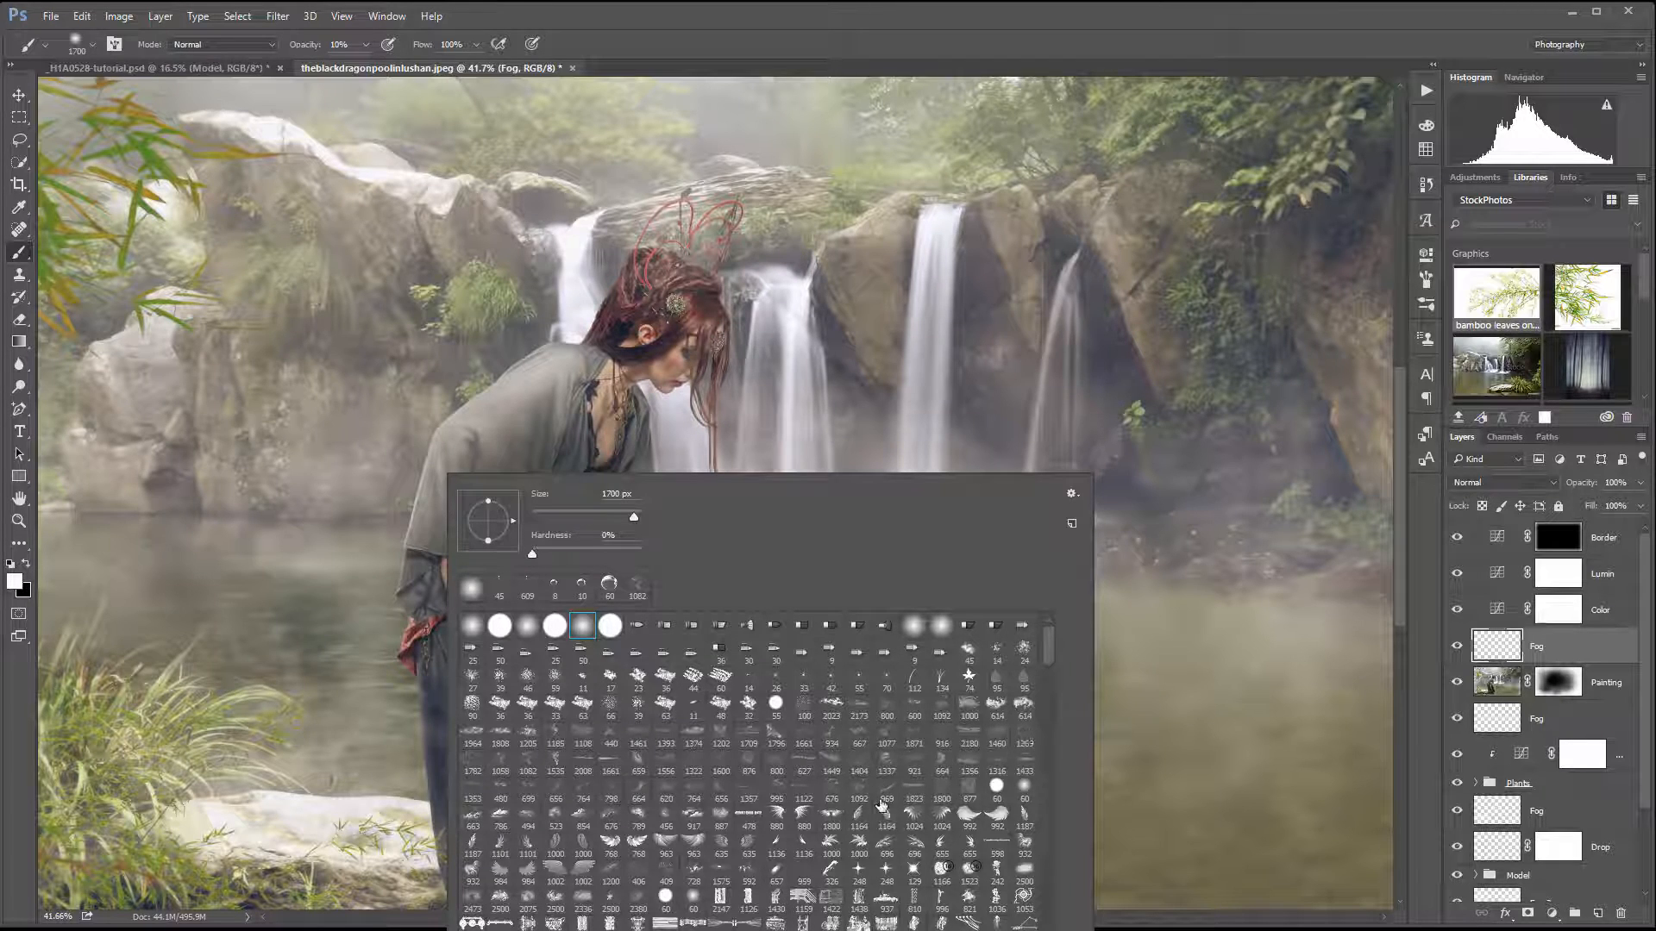
pyautogui.click(683, 792)
pyautogui.click(352, 440)
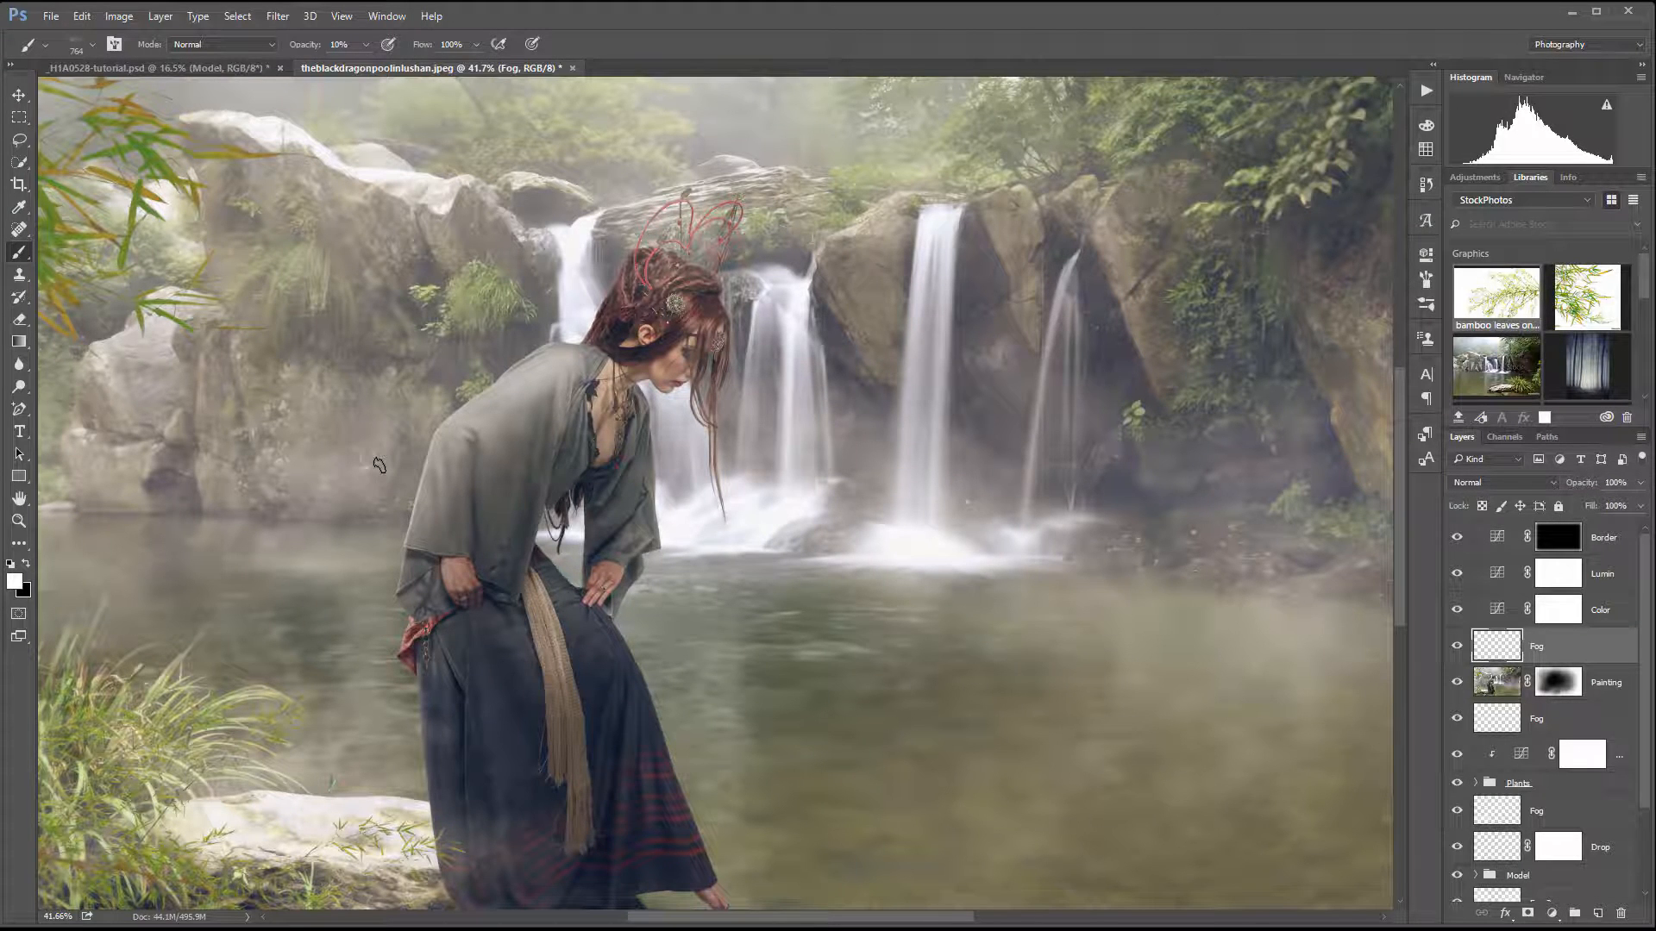
pyautogui.press('0')
pyautogui.press(']')
pyautogui.press(']')
pyautogui.press(']')
pyautogui.press(']')
pyautogui.press(']')
pyautogui.press(']')
pyautogui.press(']')
pyautogui.click(380, 487)
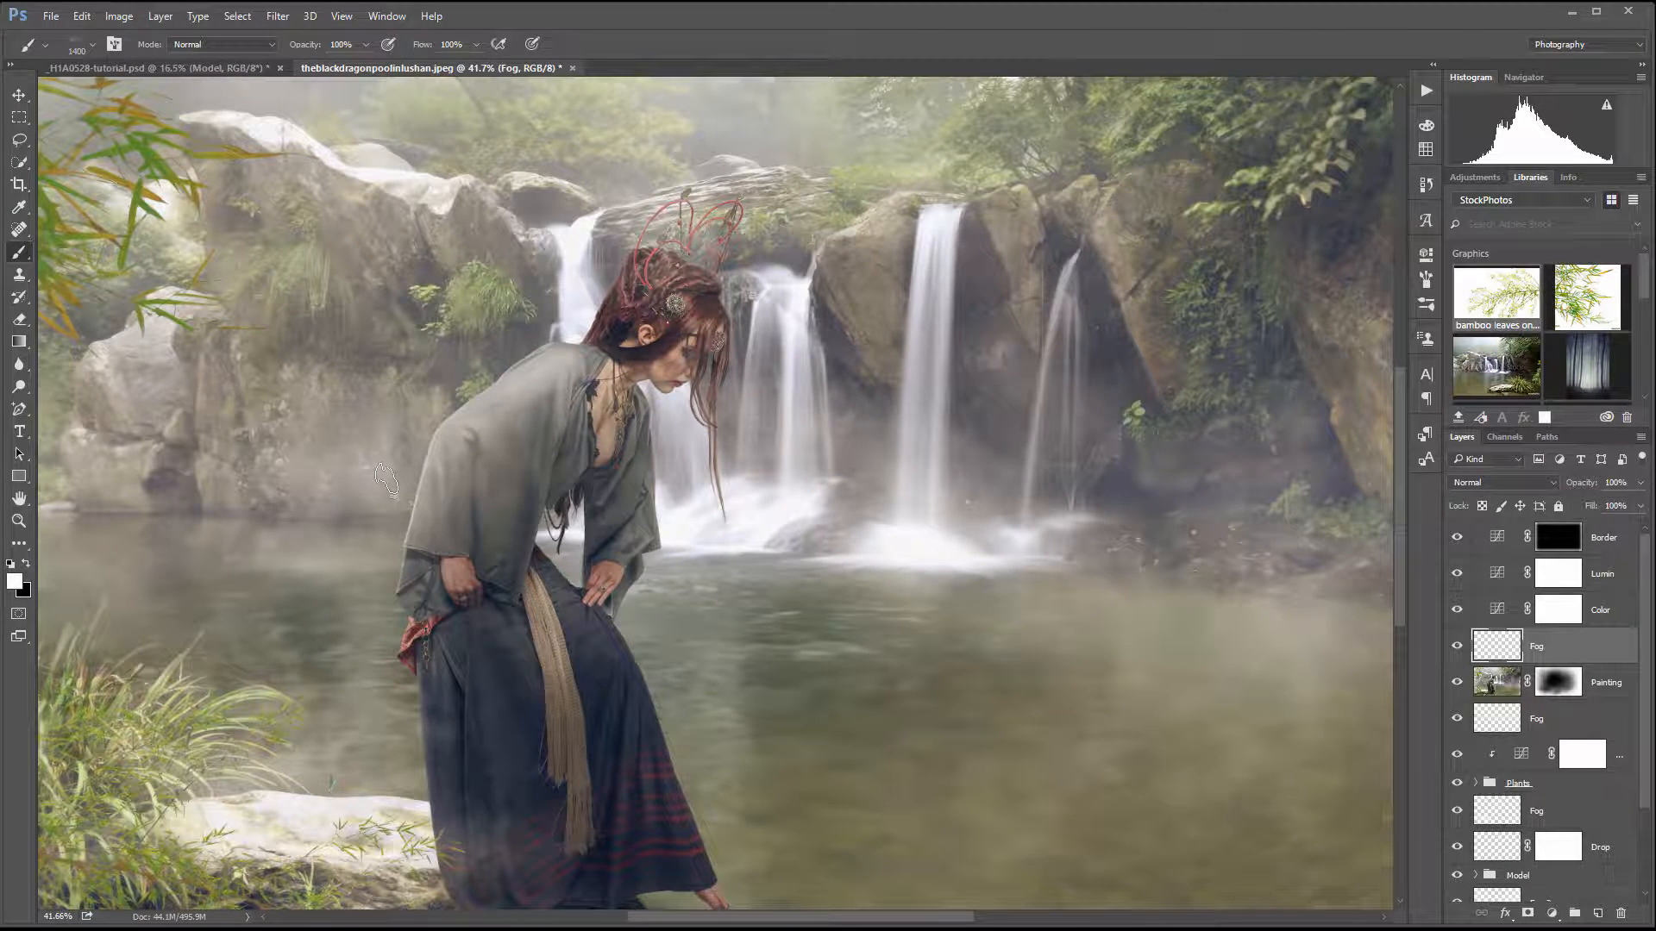
pyautogui.press('[')
pyautogui.press('[')
pyautogui.press('[')
pyautogui.press('[')
# Step: Stamp white fog over the rocks and water behind the woman, around her shoulder, back and sleeve
pyautogui.click(424, 425)
pyautogui.click(421, 428)
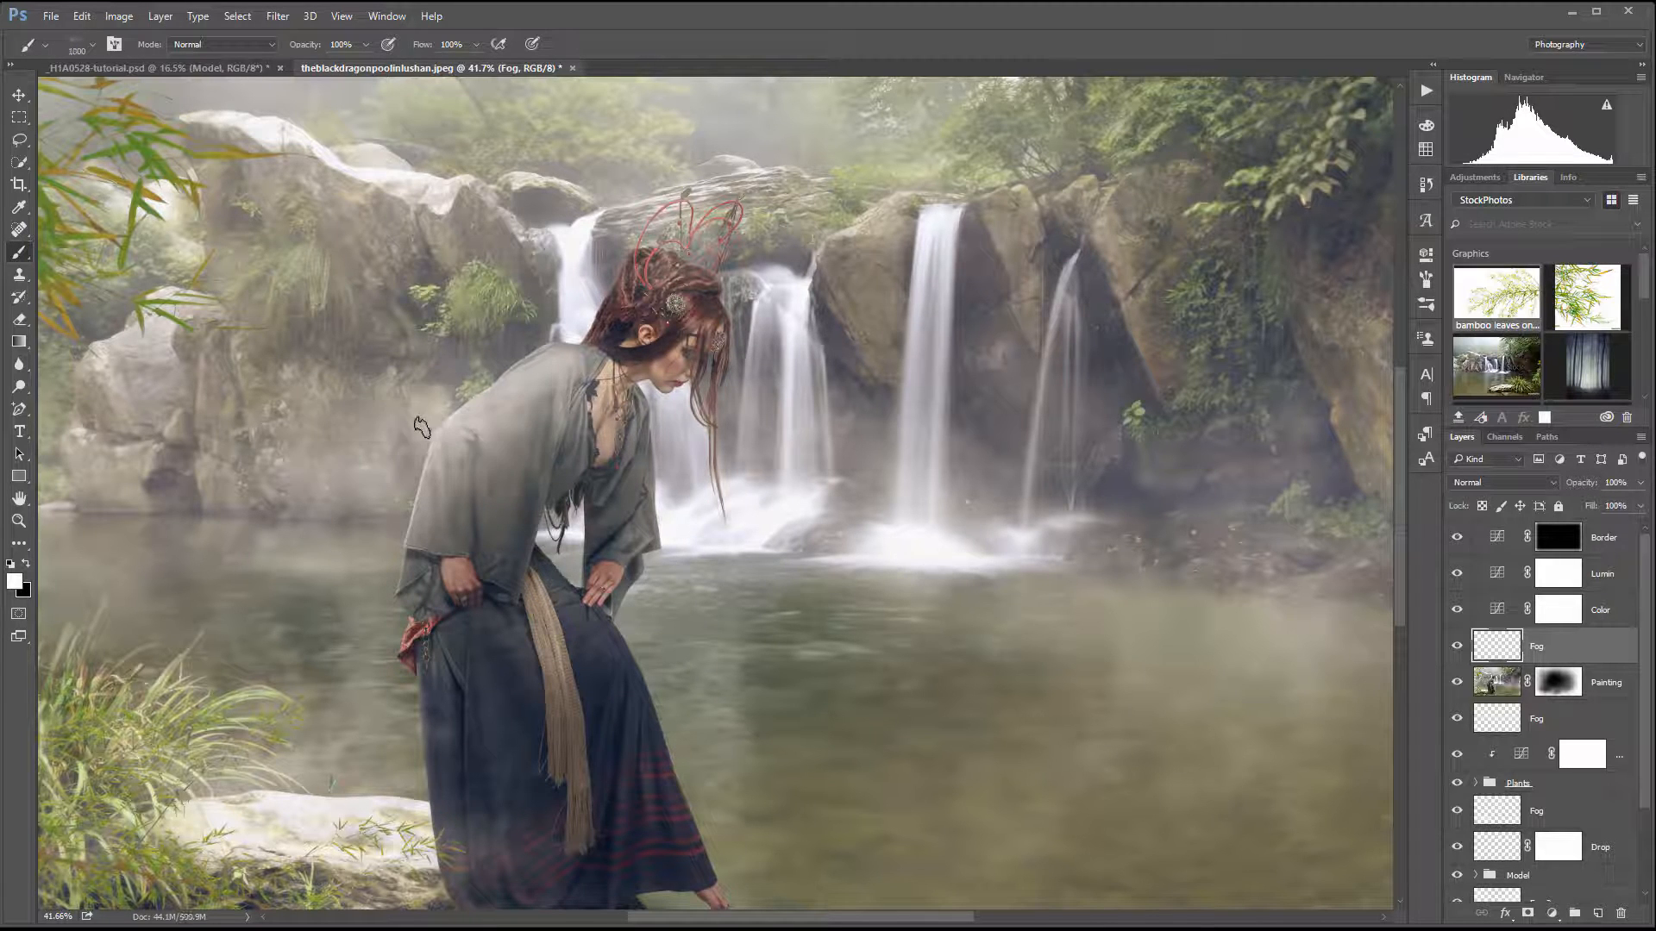
pyautogui.click(289, 516)
pyautogui.click(349, 538)
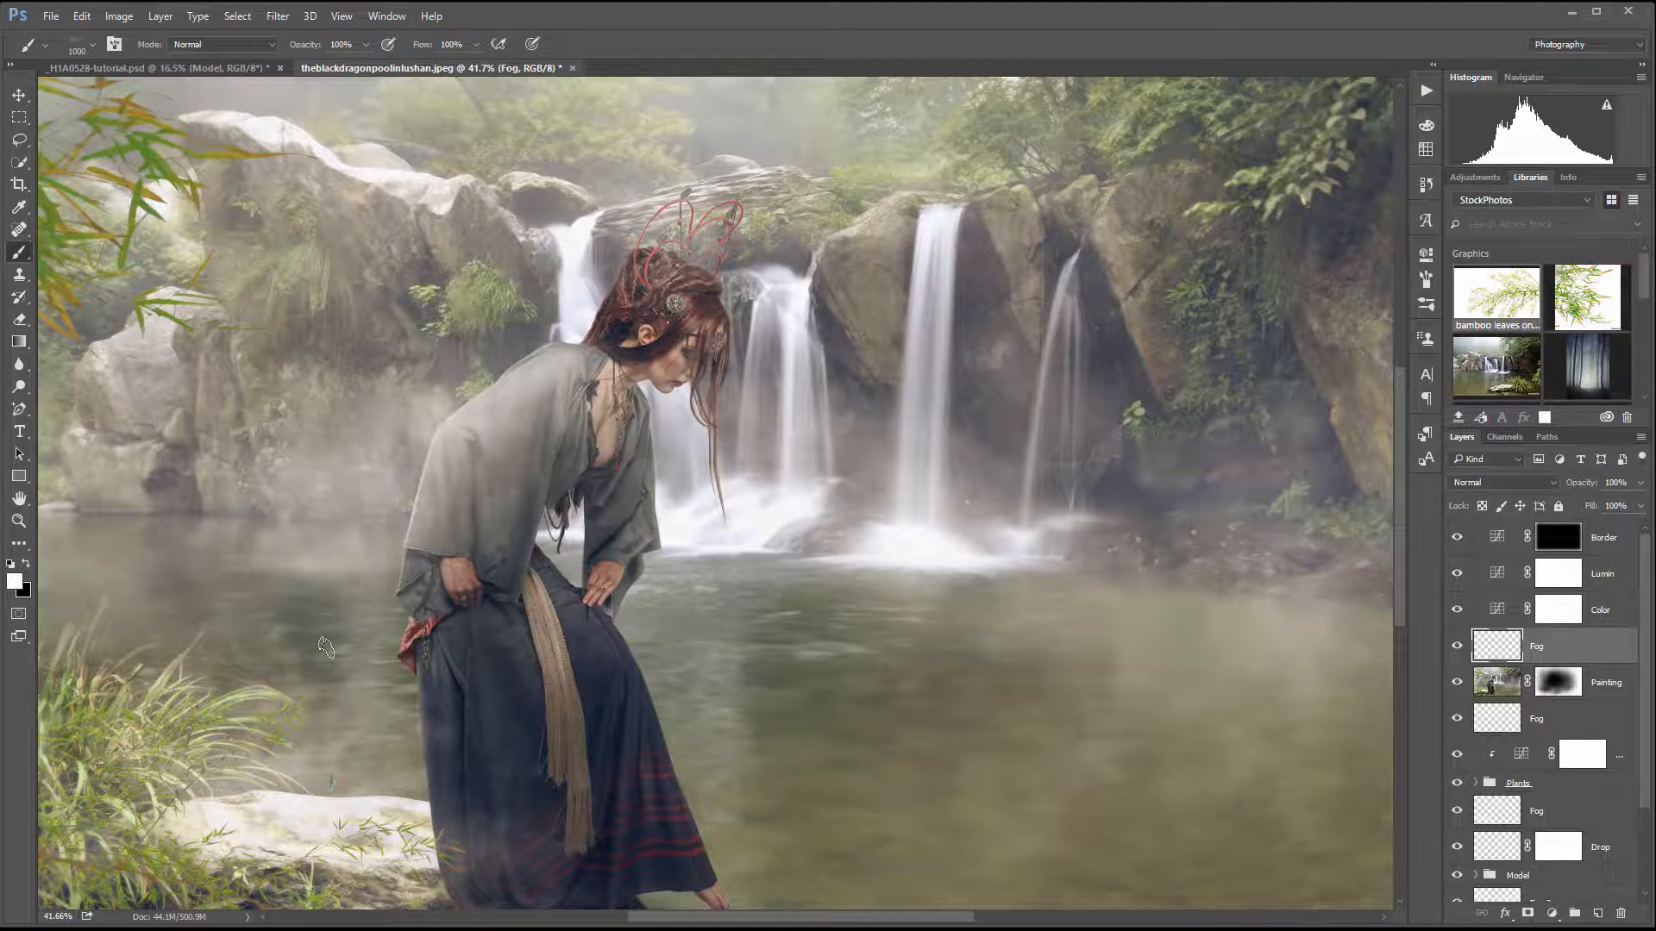
pyautogui.click(332, 638)
pyautogui.click(198, 597)
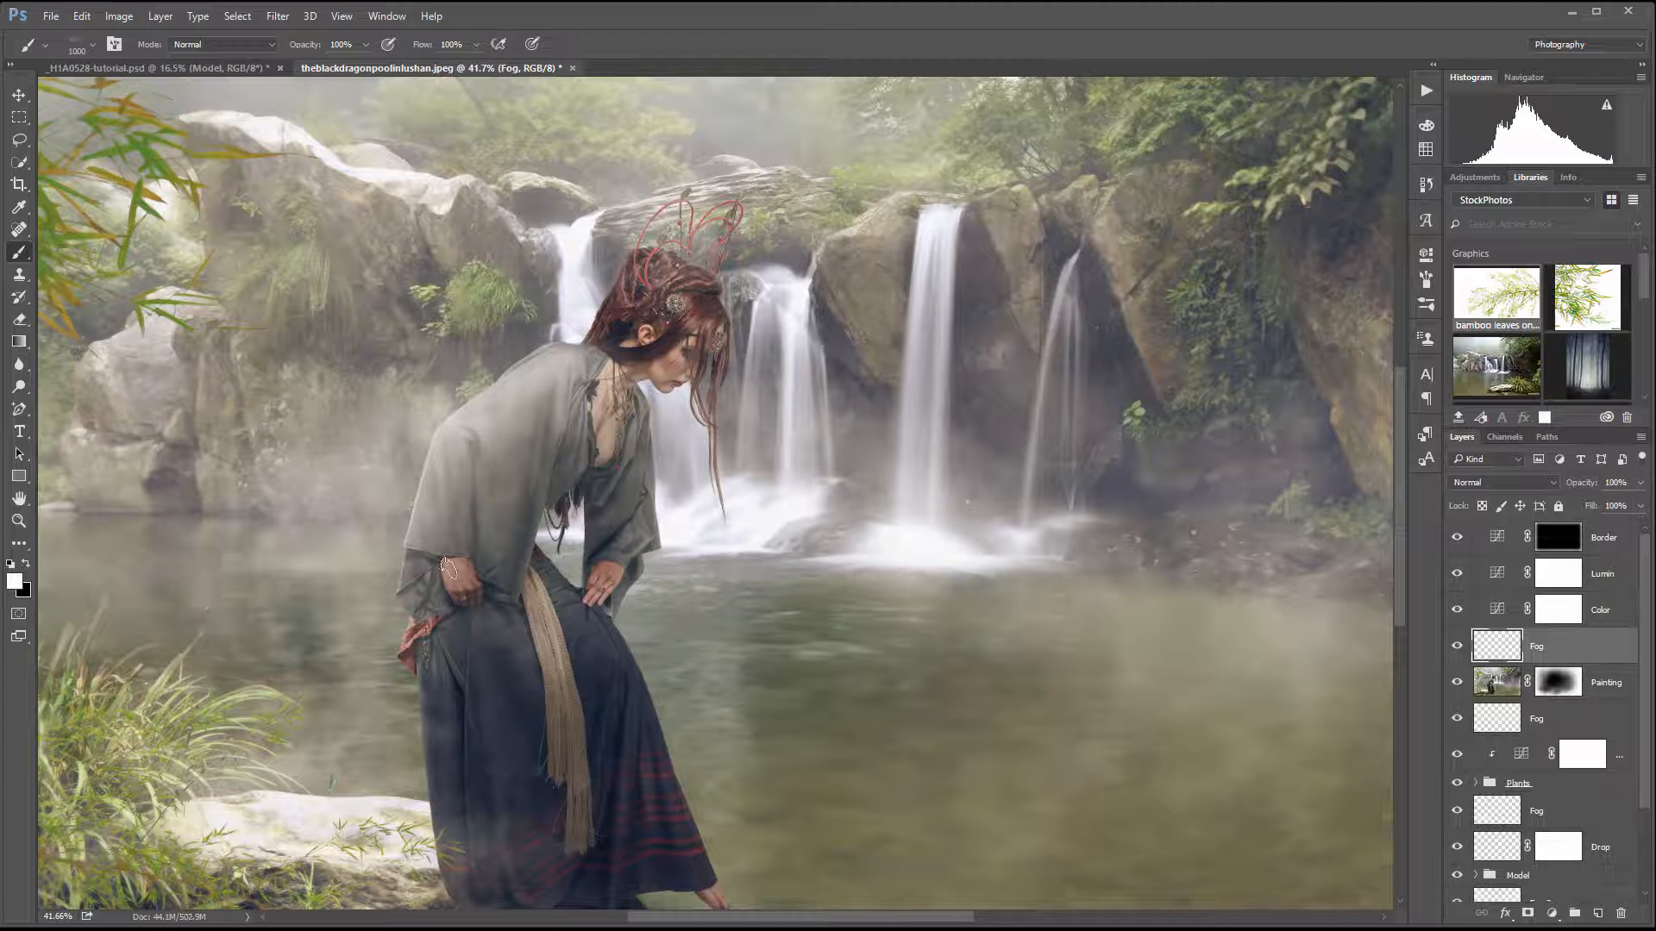
pyautogui.click(502, 359)
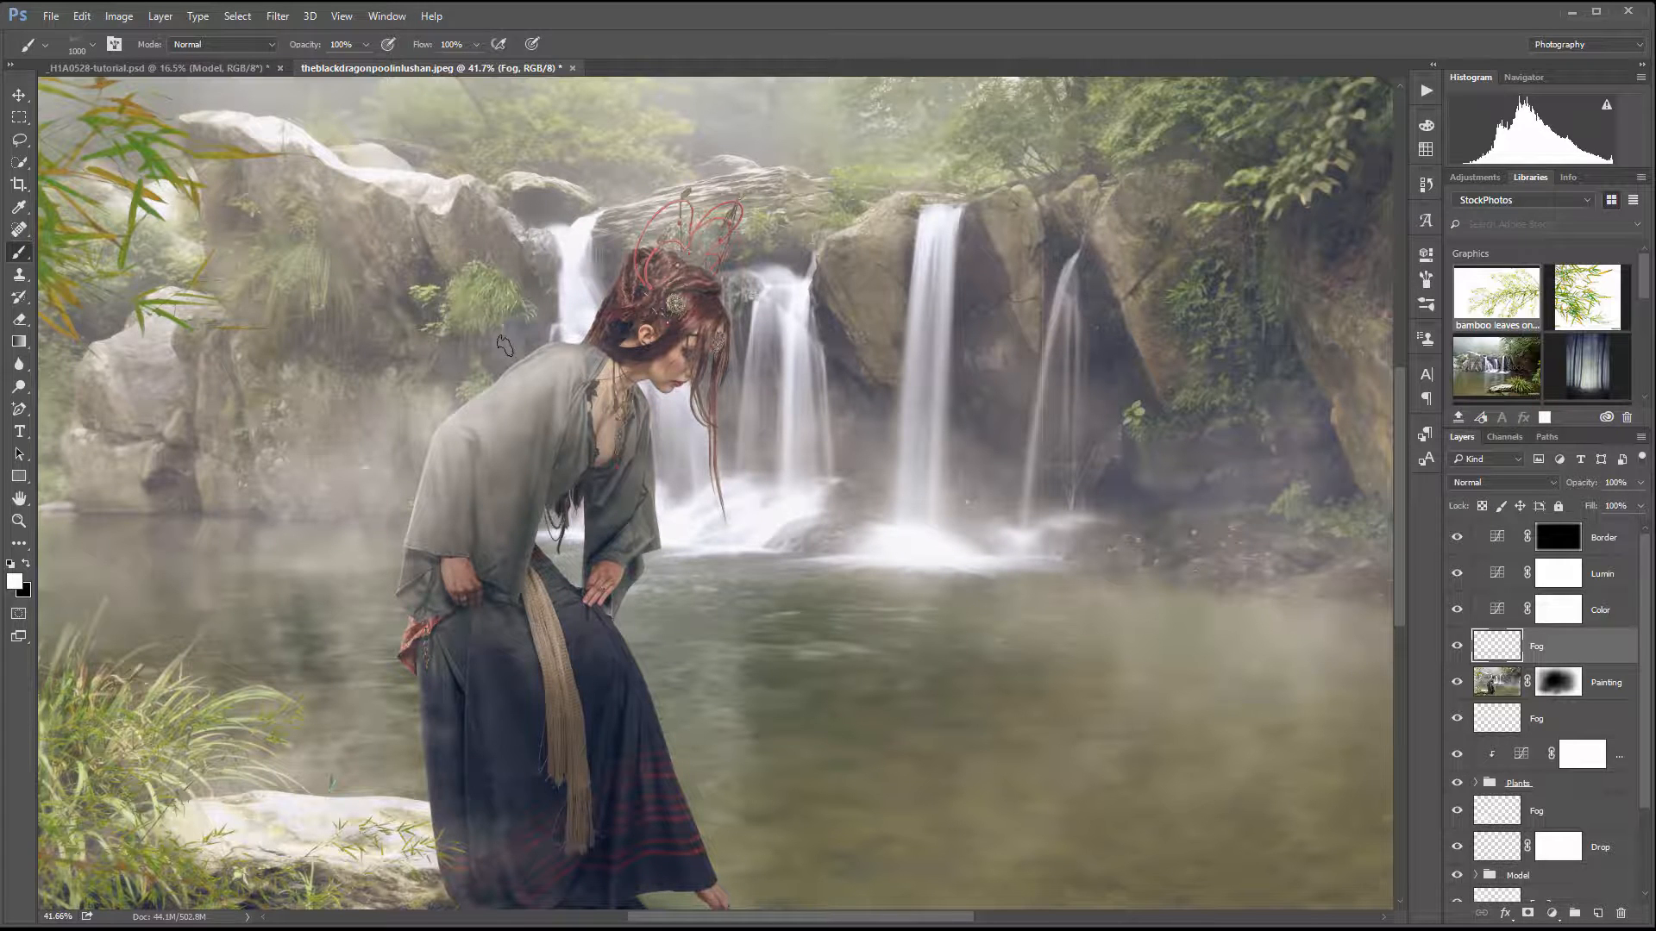
pyautogui.click(389, 614)
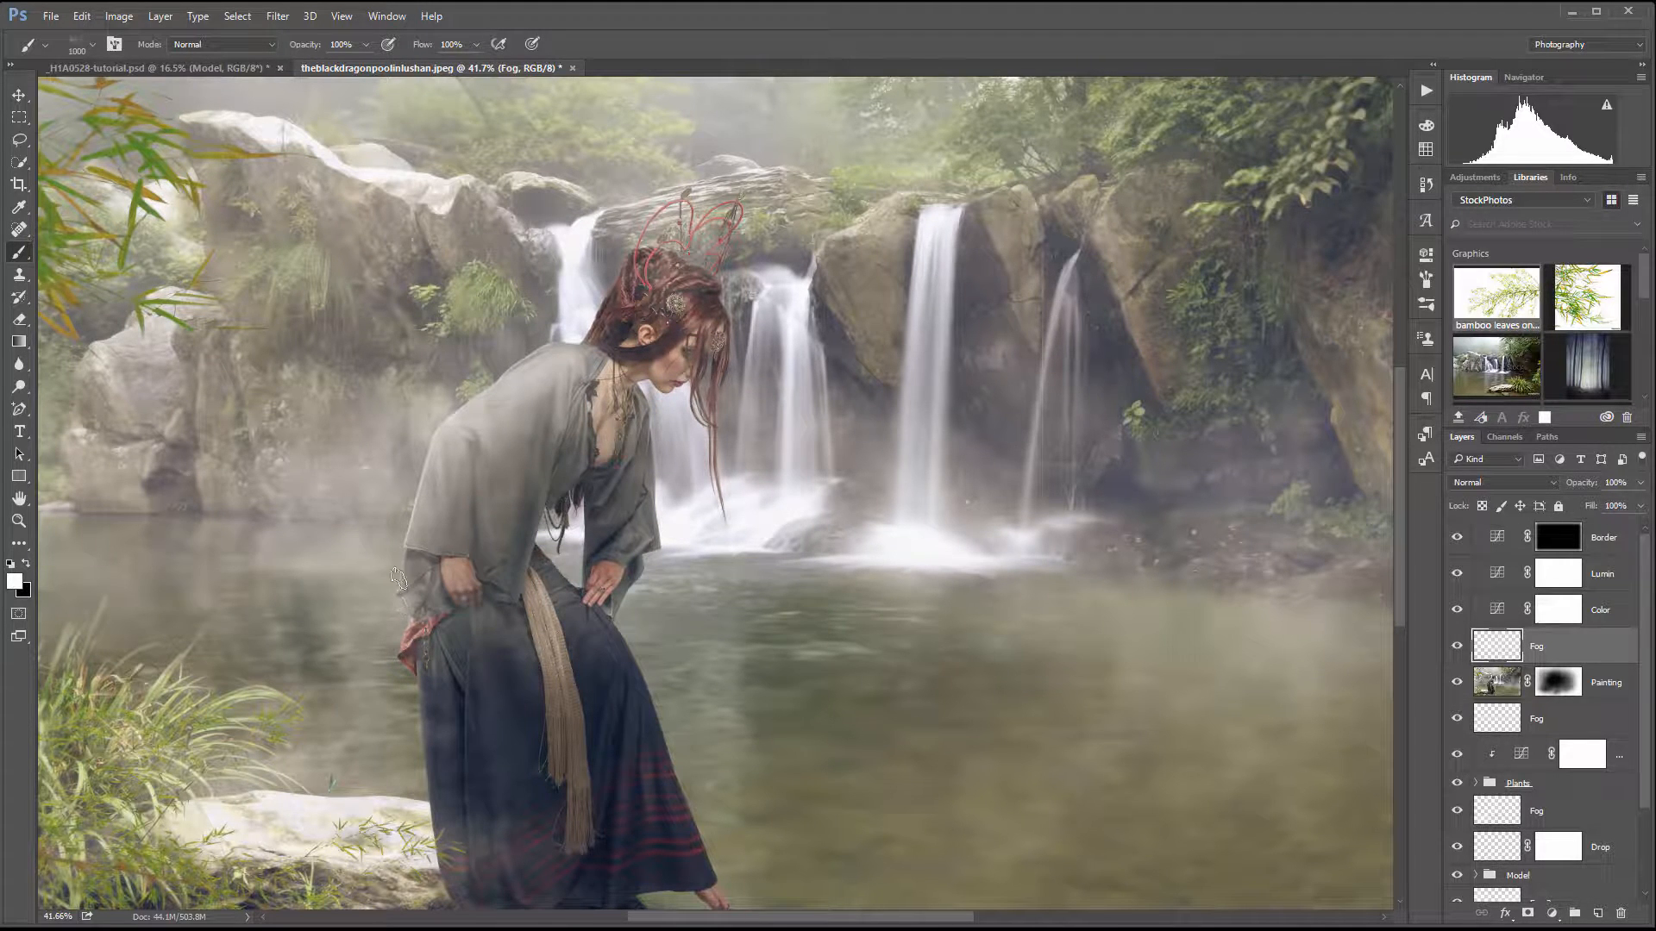
# Step: Check the whole composite and lower the new Fog layer's opacity to 46%
pyautogui.scroll(-3, 459, 524)
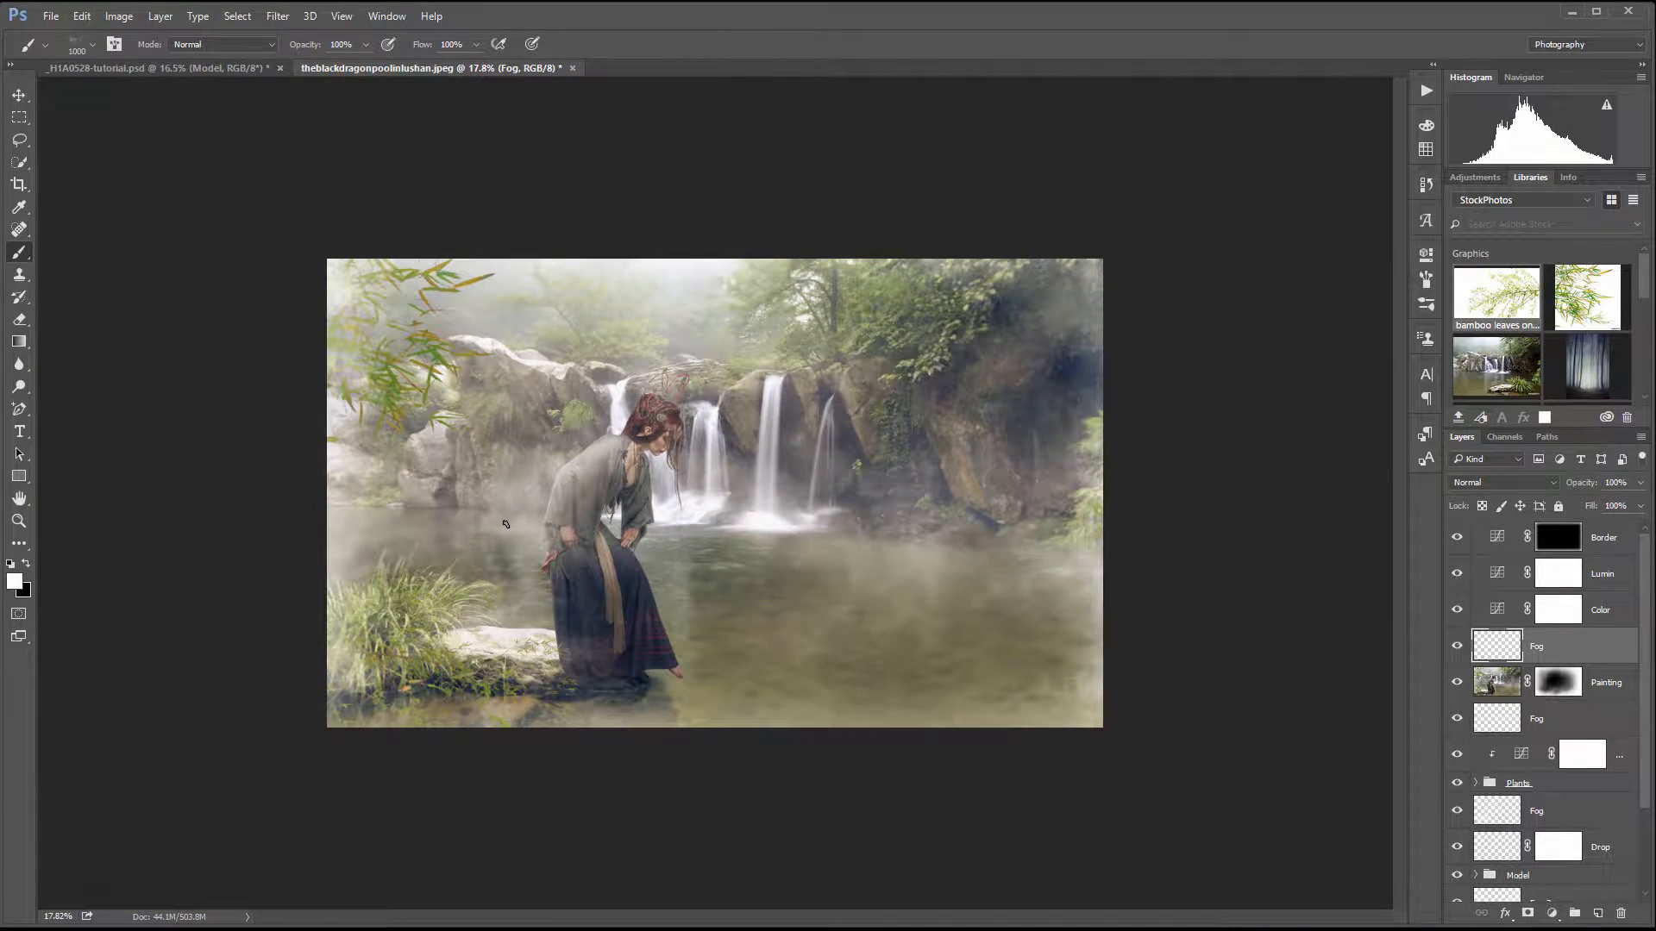
pyautogui.scroll(3, 506, 524)
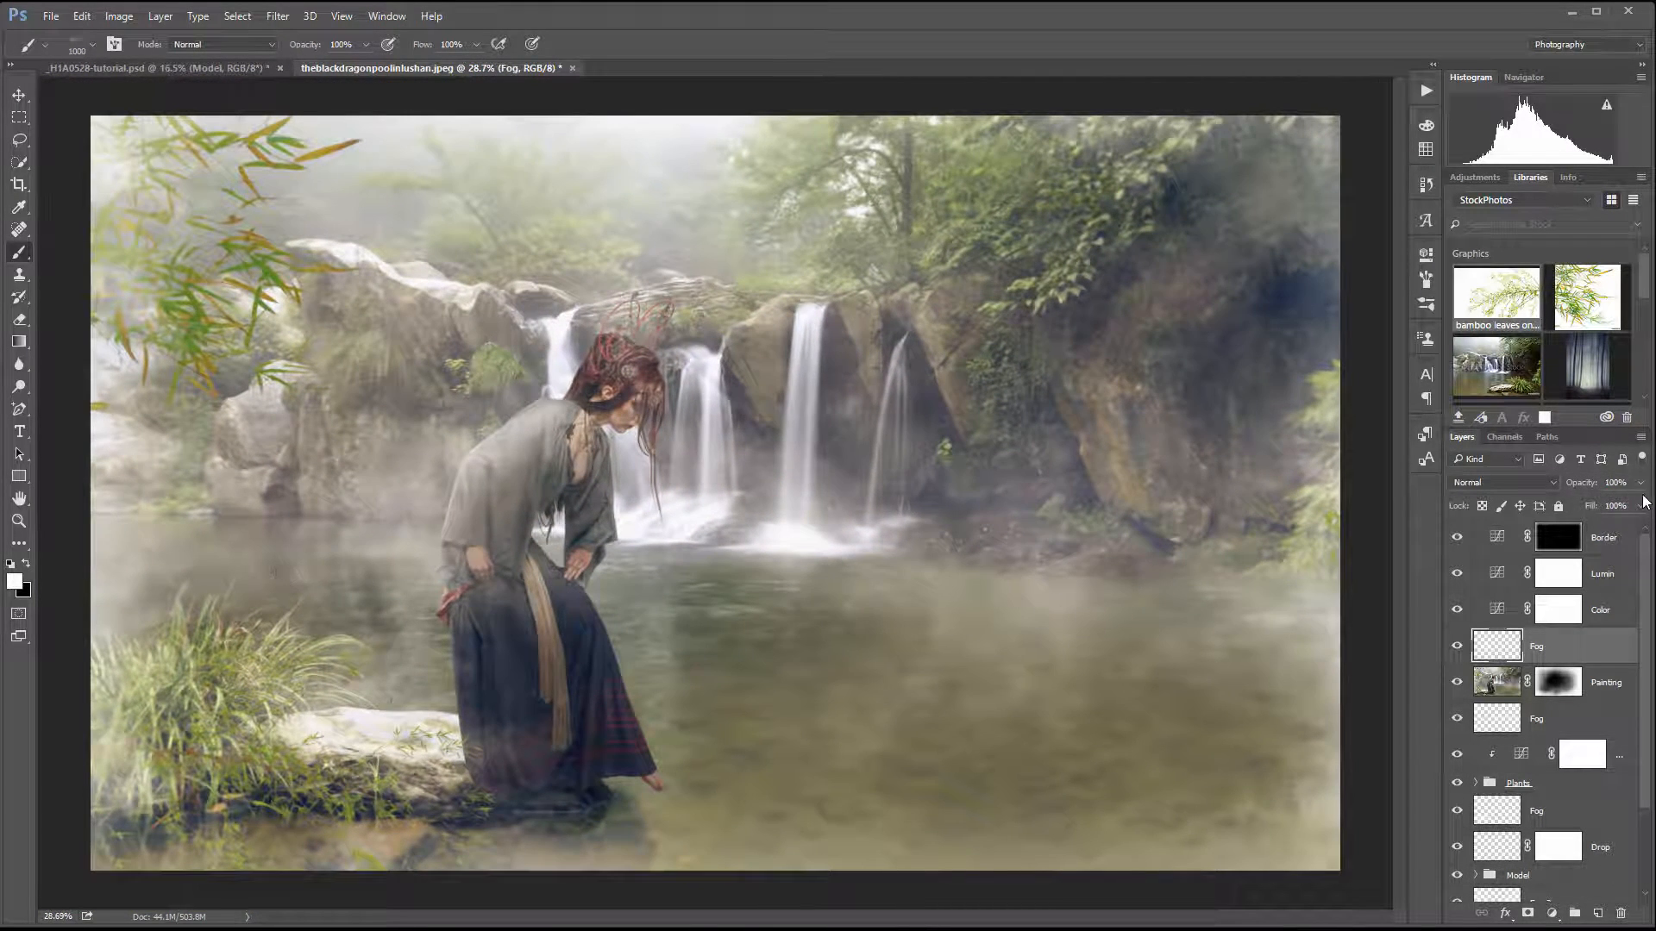
pyautogui.click(1641, 482)
pyautogui.moveTo(1641, 504); pyautogui.dragTo(1597, 500)
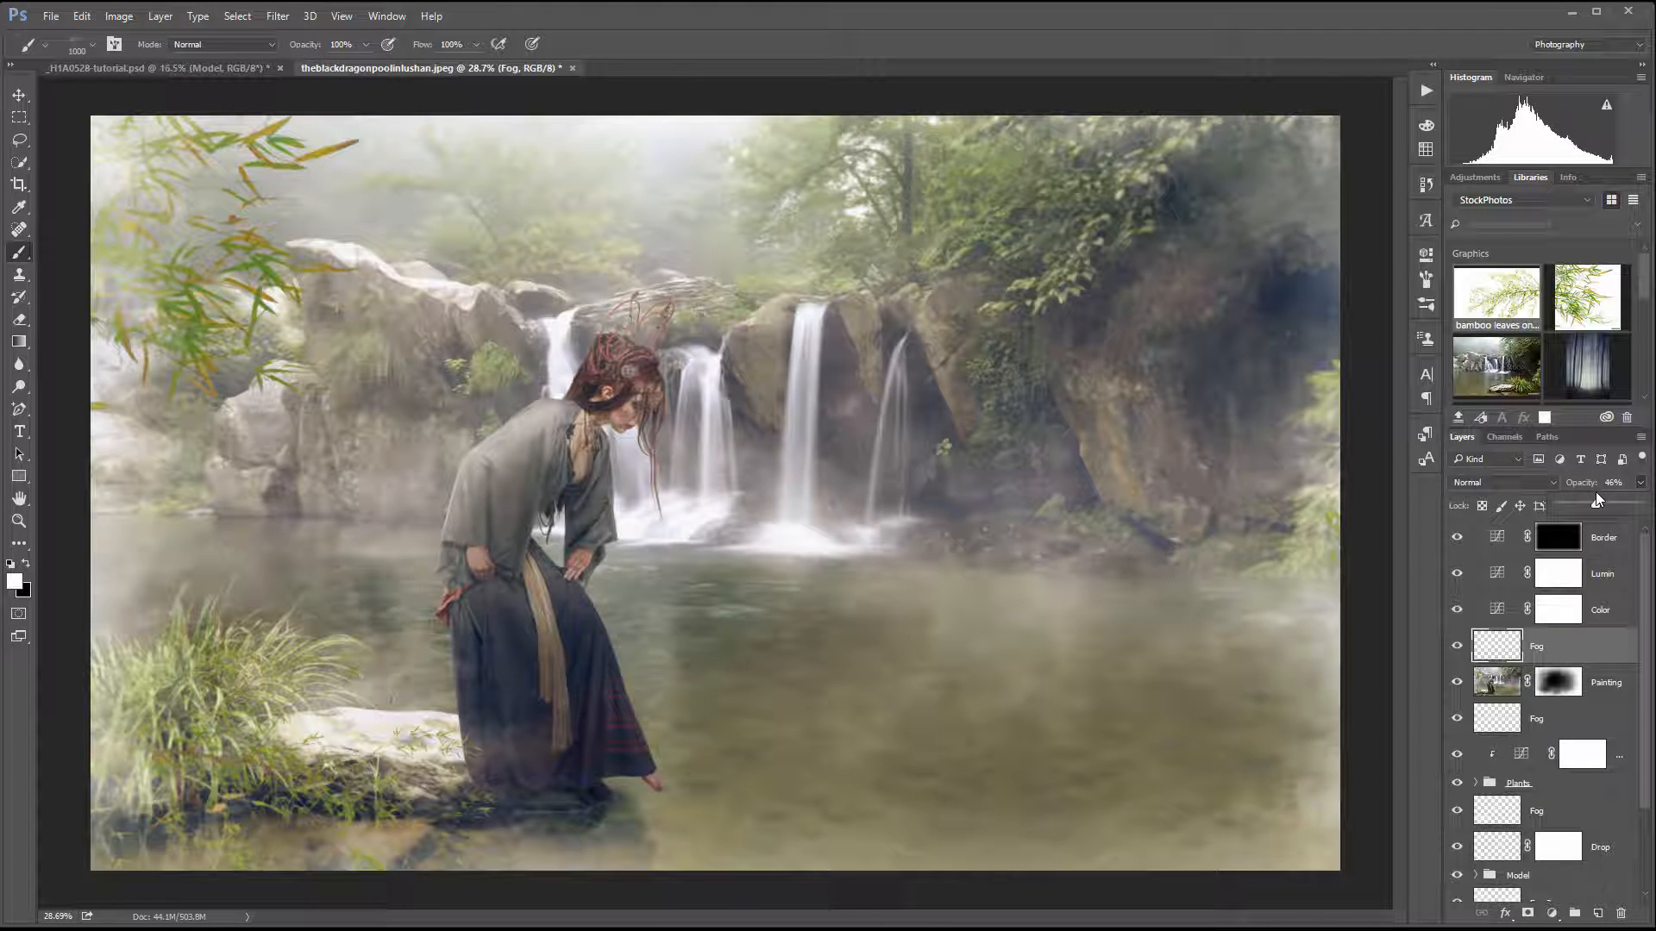
# Step: Add more white fog beside the woman's skirt, over the water in front of her and along the shore below the right-hand cliff
pyautogui.scroll(-3, 530, 509)
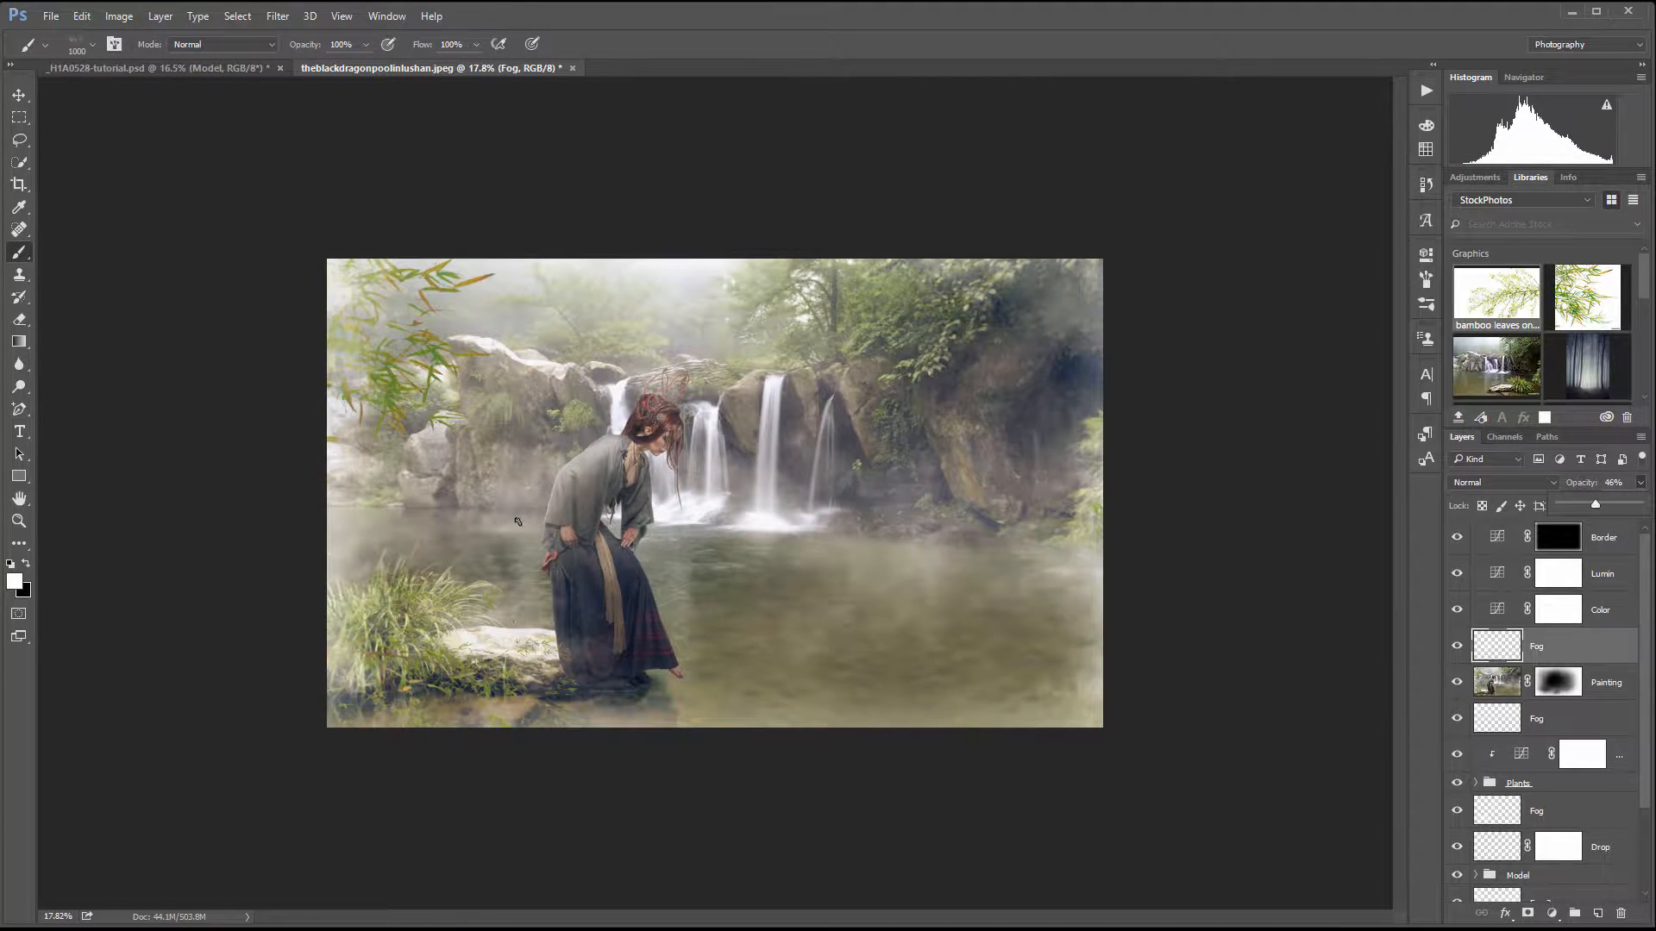
pyautogui.scroll(3, 550, 571)
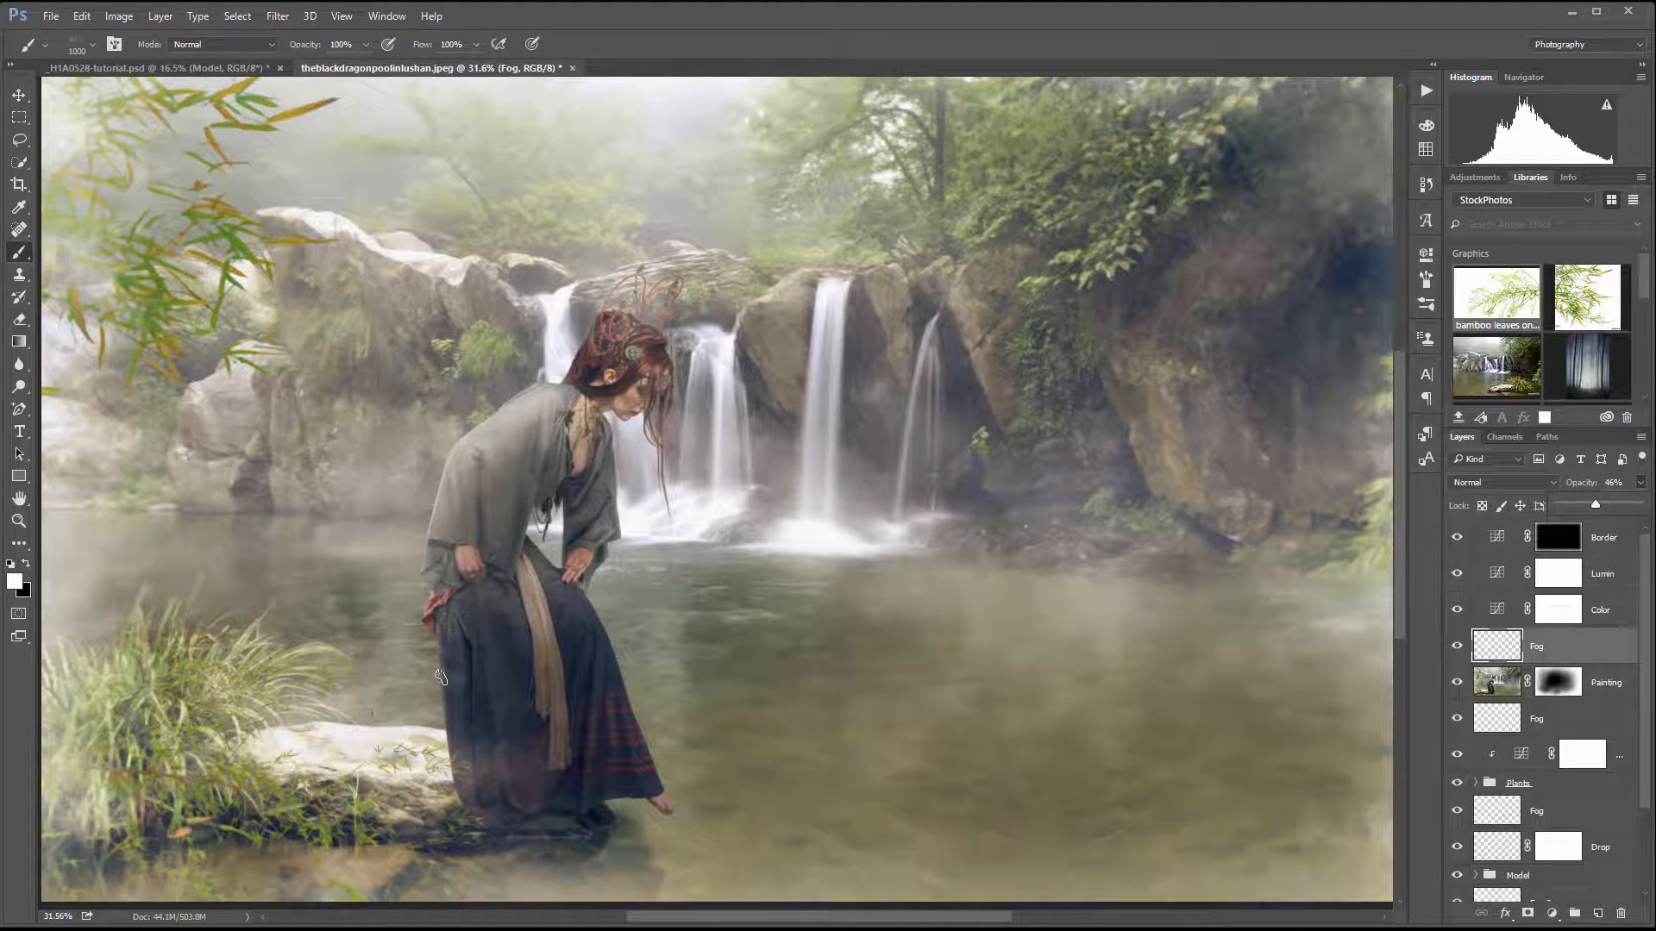
pyautogui.click(443, 730)
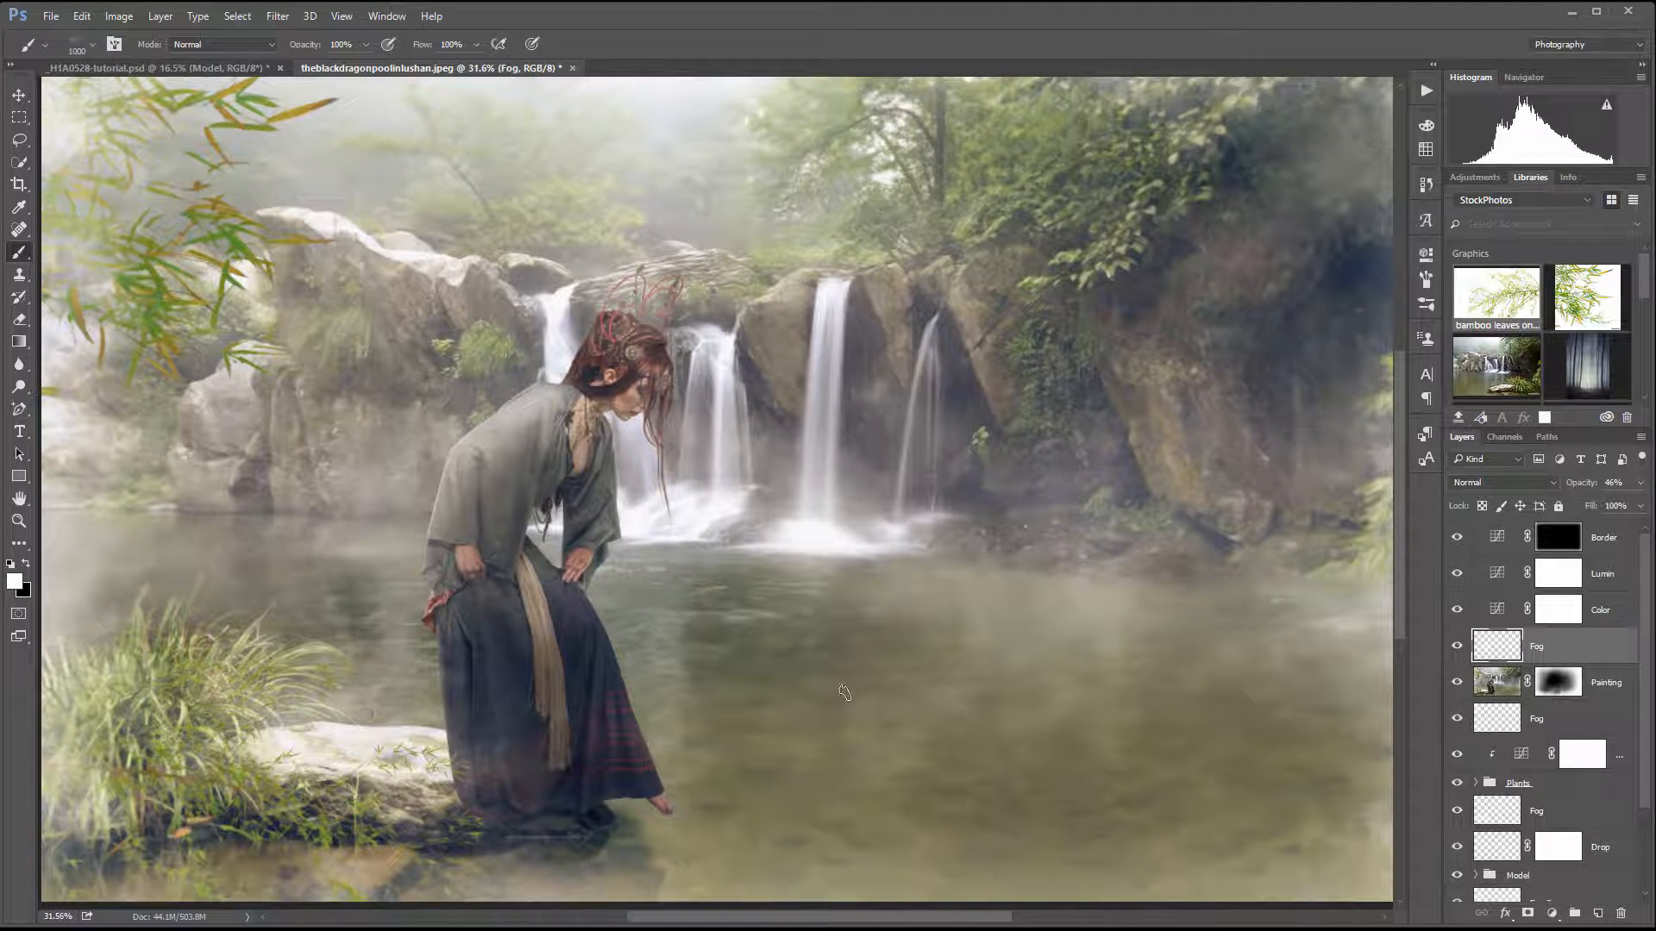
pyautogui.click(725, 638)
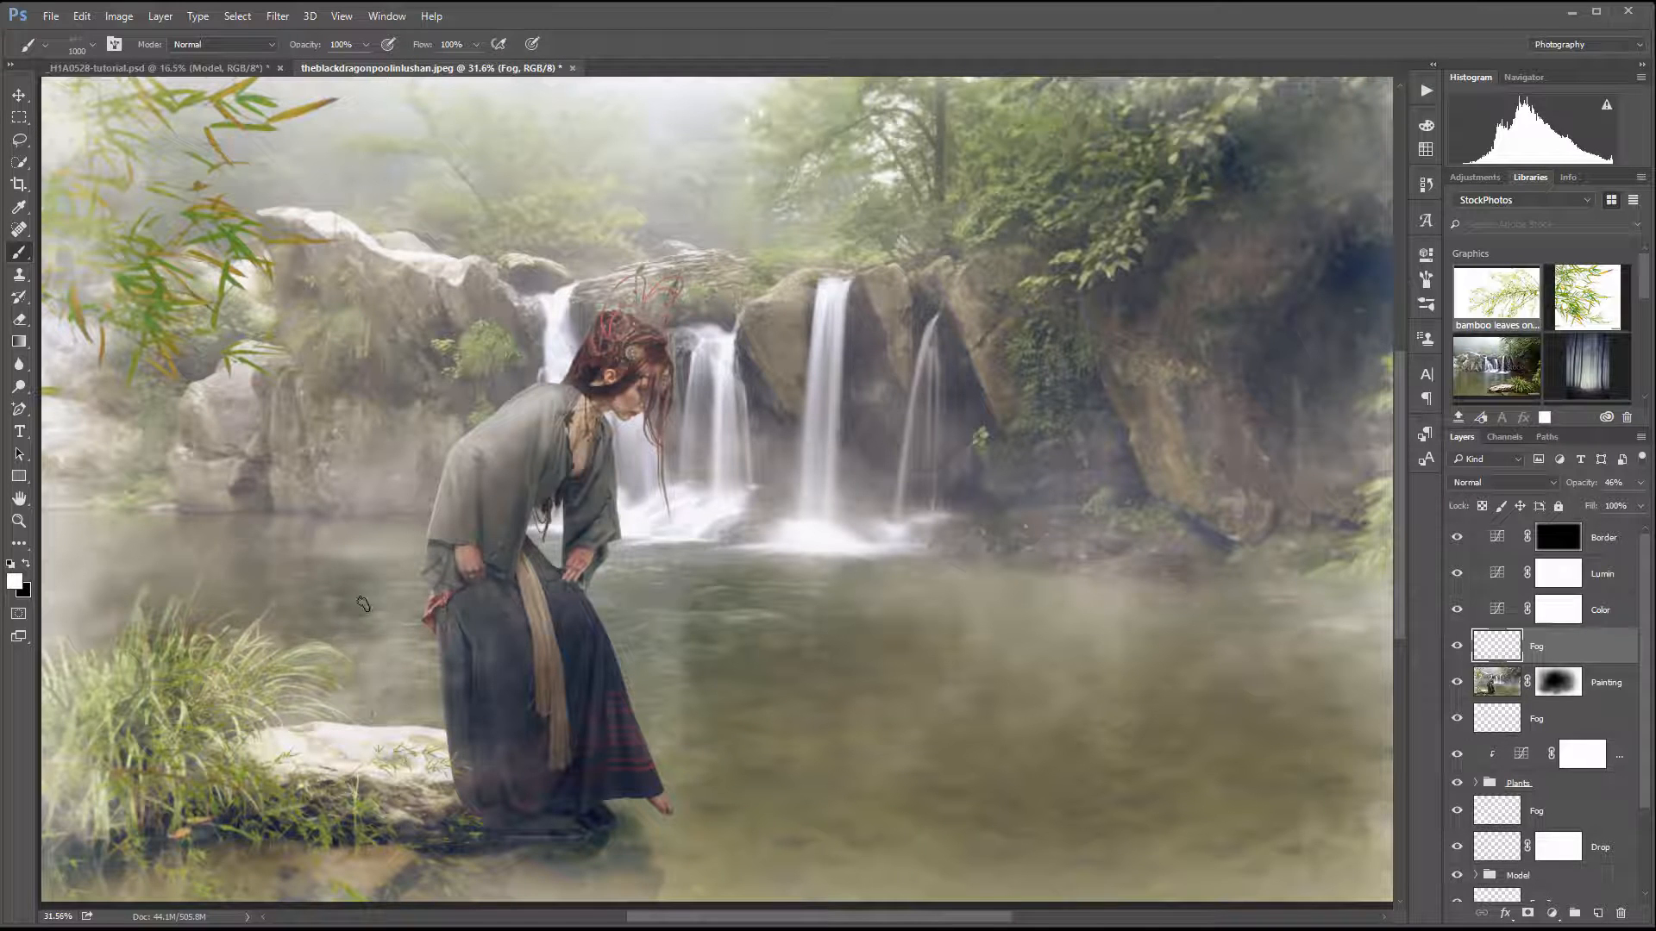
pyautogui.scroll(-2, 785, 555)
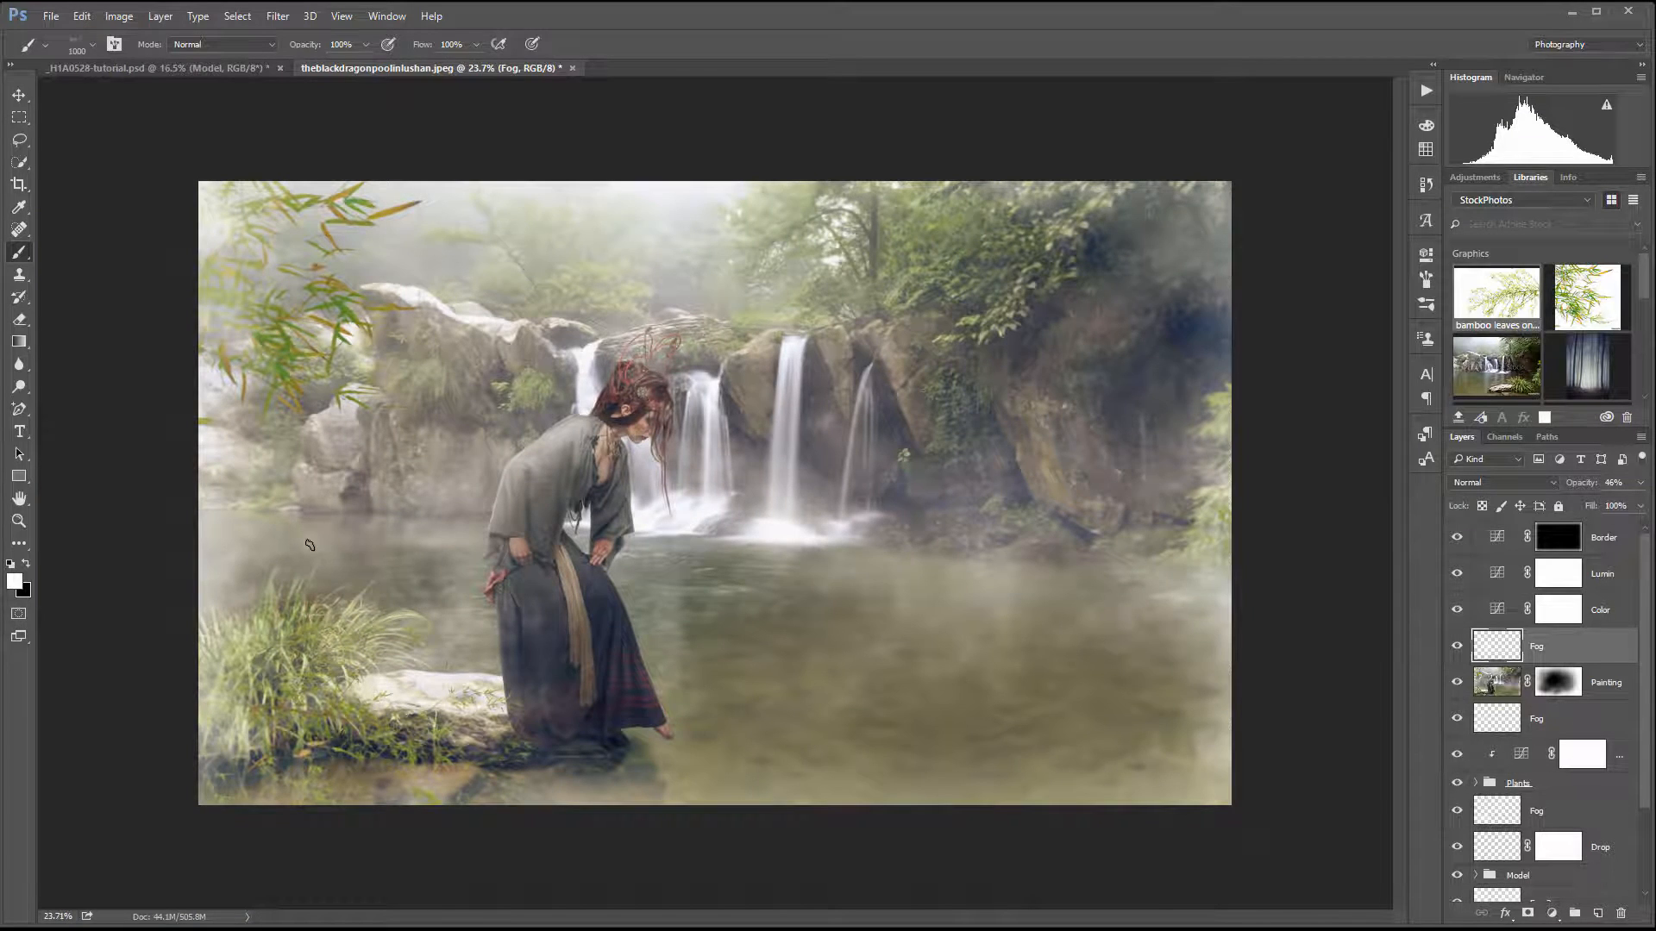
pyautogui.moveTo(1046, 545)
pyautogui.mouseDown()
pyautogui.moveTo(1013, 556)
pyautogui.moveTo(1103, 557)
pyautogui.moveTo(927, 533)
pyautogui.moveTo(1113, 513)
pyautogui.mouseUp()
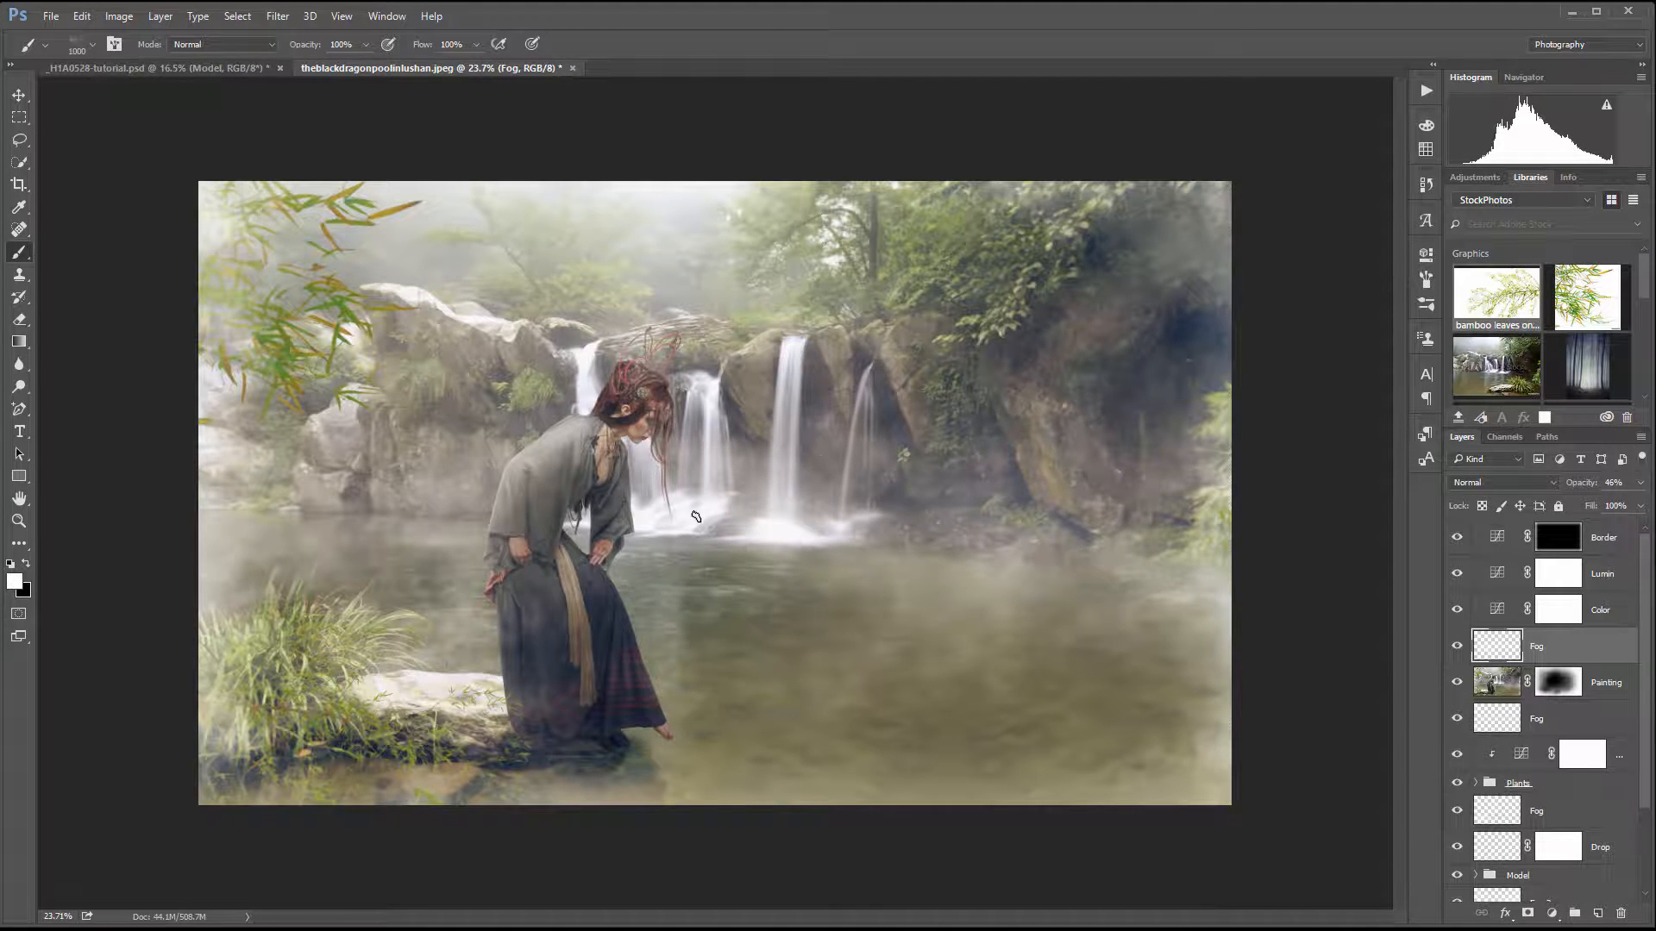
# Step: Compare the whole composite with and without the Fog layer above Painting, leaving that layer visible
pyautogui.scroll(-3, 1026, 509)
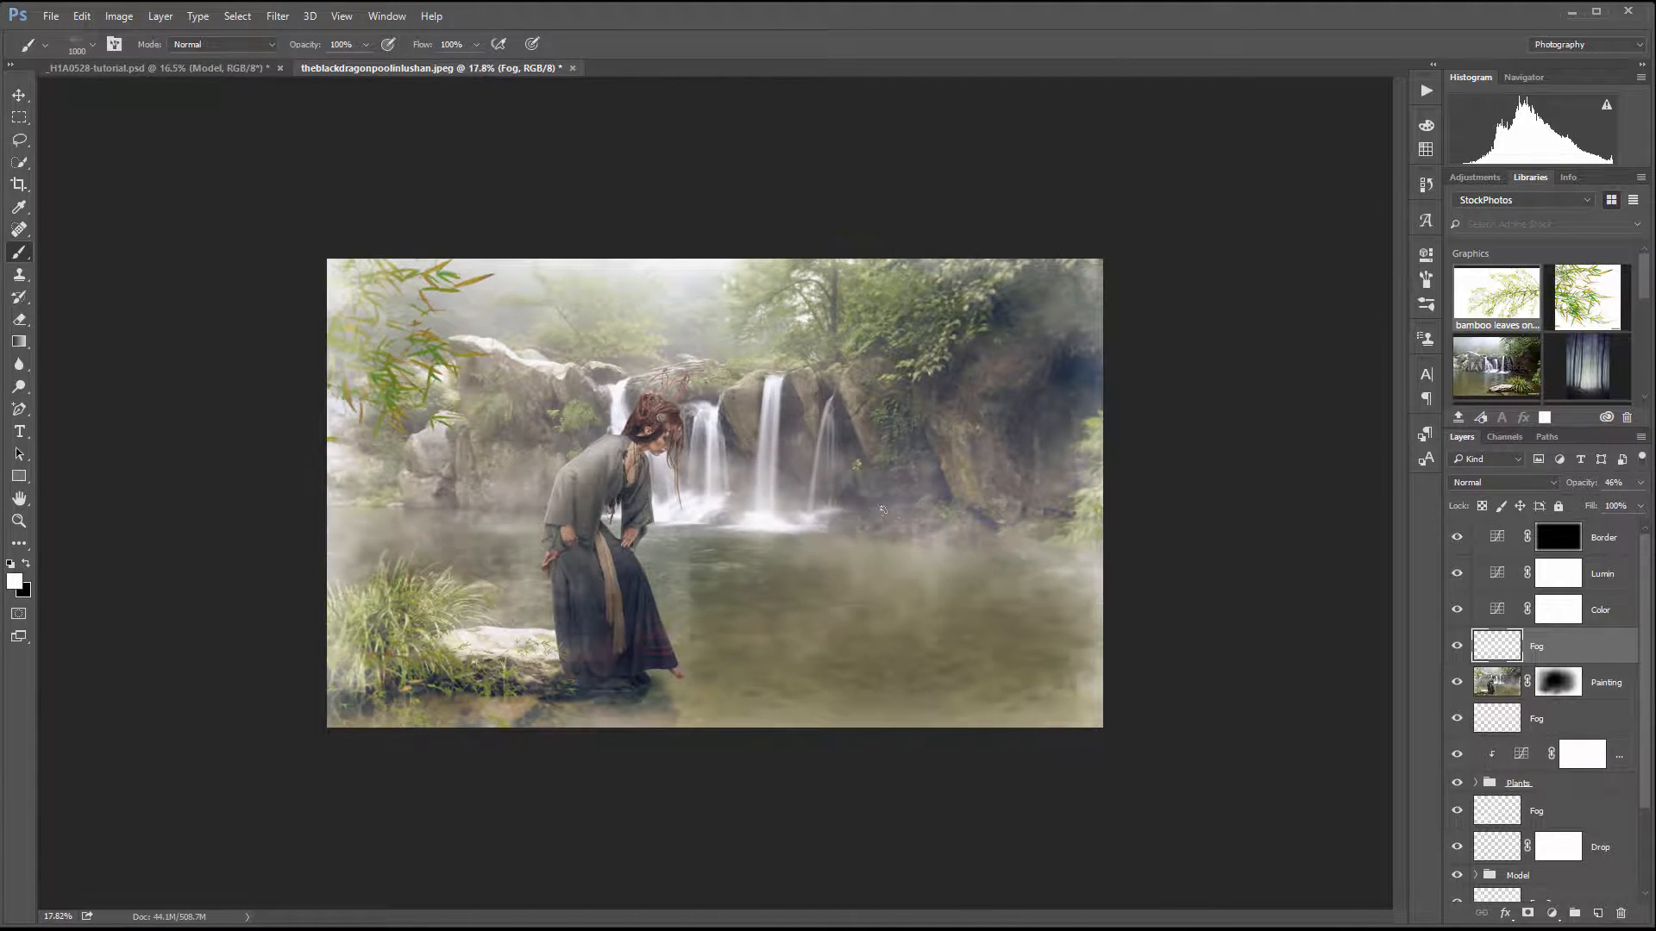
pyautogui.click(1457, 646)
pyautogui.click(1457, 647)
pyautogui.click(1456, 647)
pyautogui.click(1457, 647)
pyautogui.click(1456, 647)
pyautogui.click(1457, 646)
pyautogui.click(1457, 647)
pyautogui.click(1457, 647)
pyautogui.click(1457, 647)
pyautogui.click(1457, 647)
pyautogui.click(1457, 647)
pyautogui.click(1455, 647)
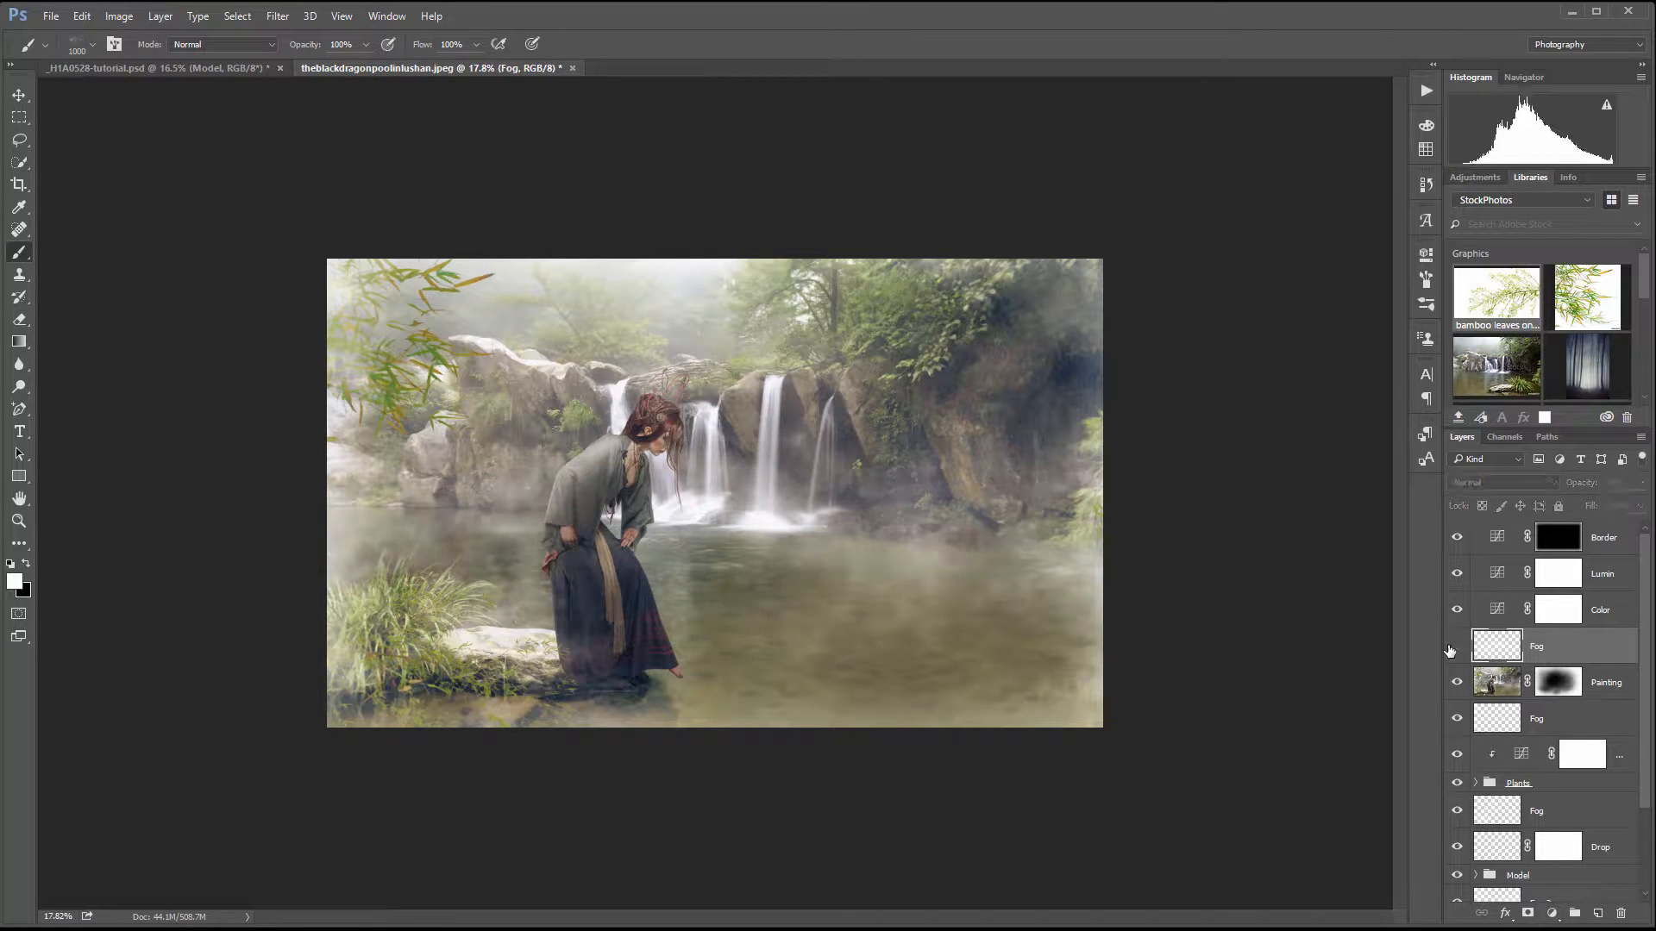
pyautogui.click(1454, 647)
pyautogui.scroll(4, 587, 683)
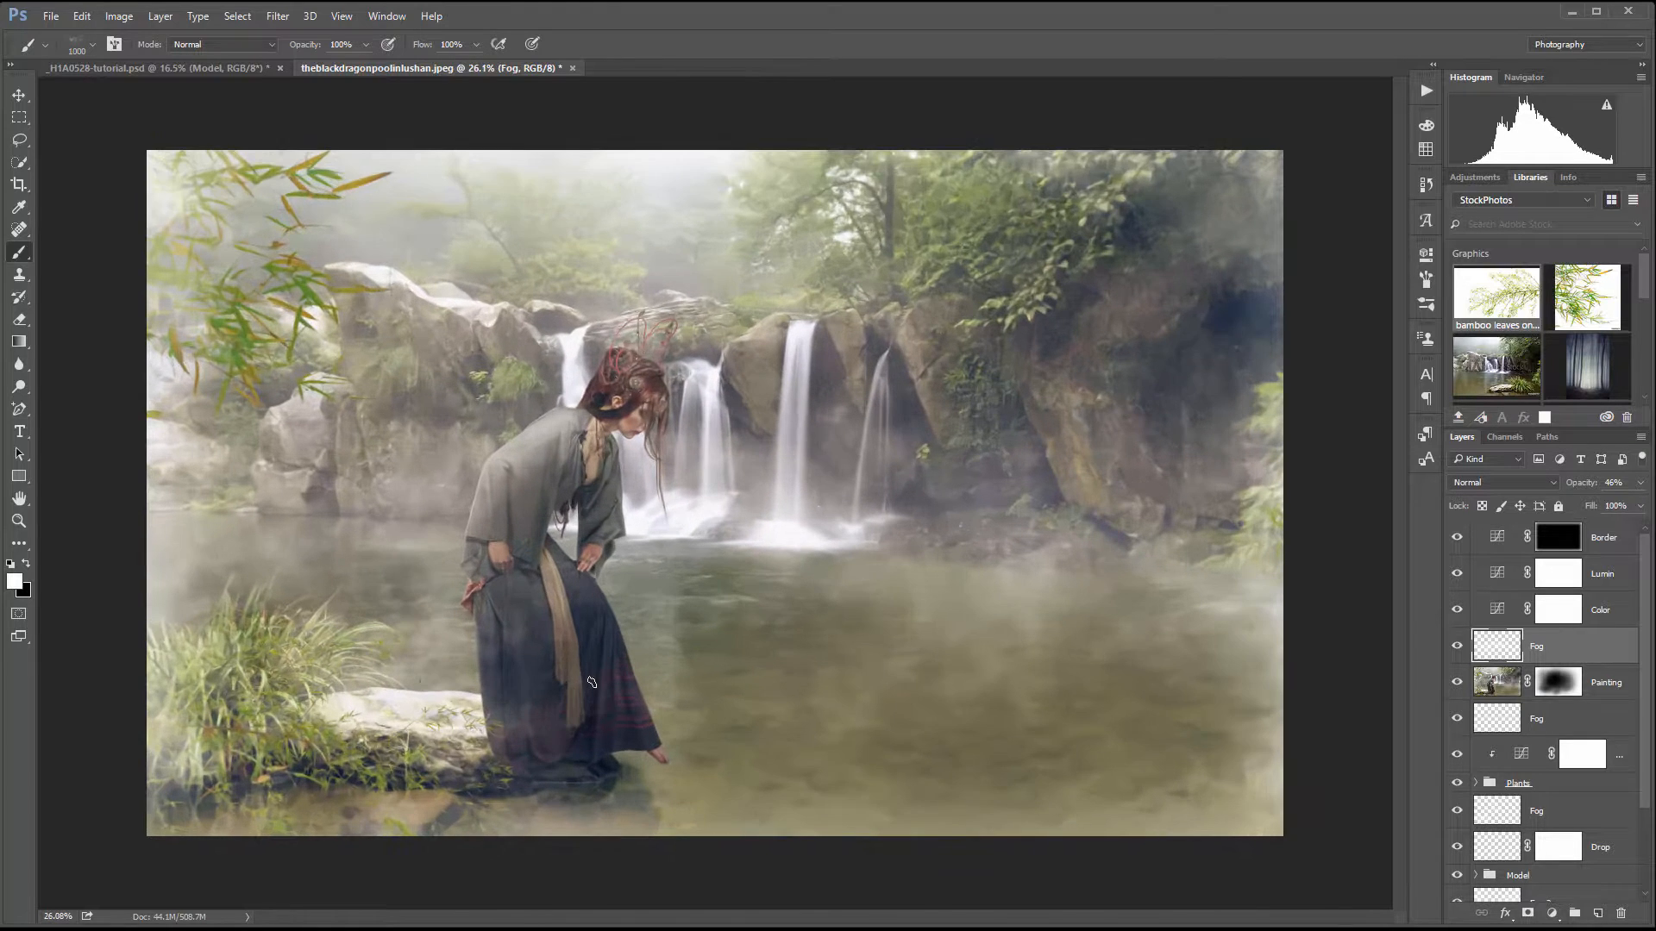
pyautogui.scroll(-1, 587, 683)
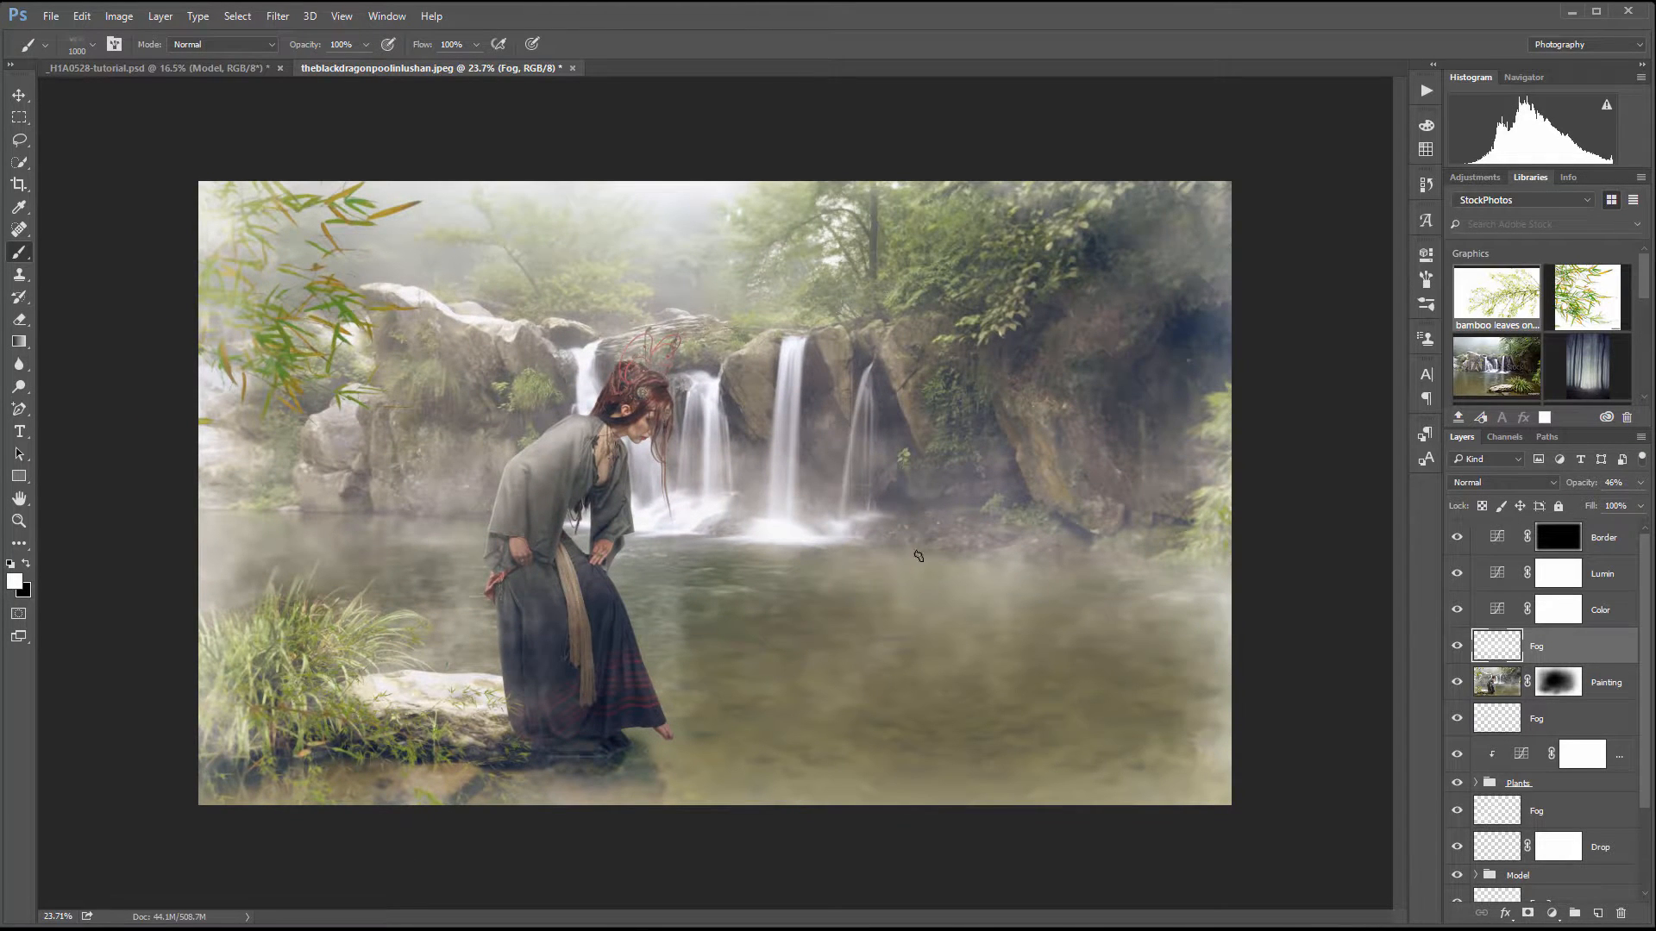